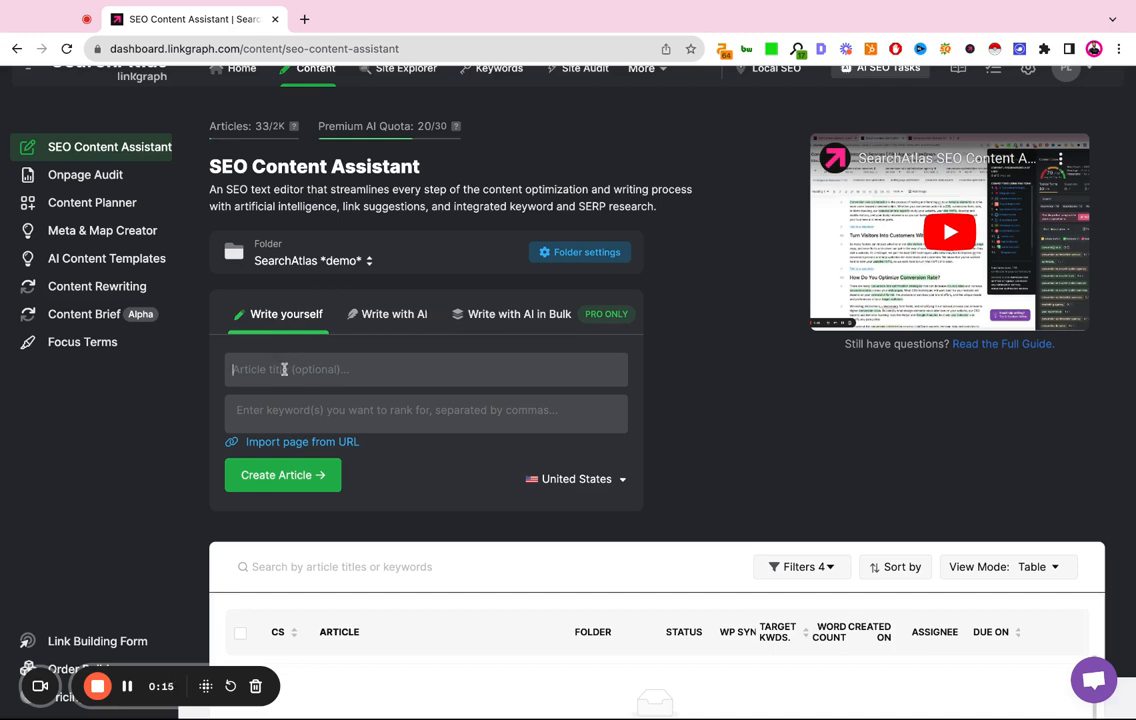
Title the new article "The Beginner's Guide to Technical SEO" and enter "Technical SEO" as its first target keyword
{"action": "type", "text": "The Beginner's Guide to Technical SEO"}
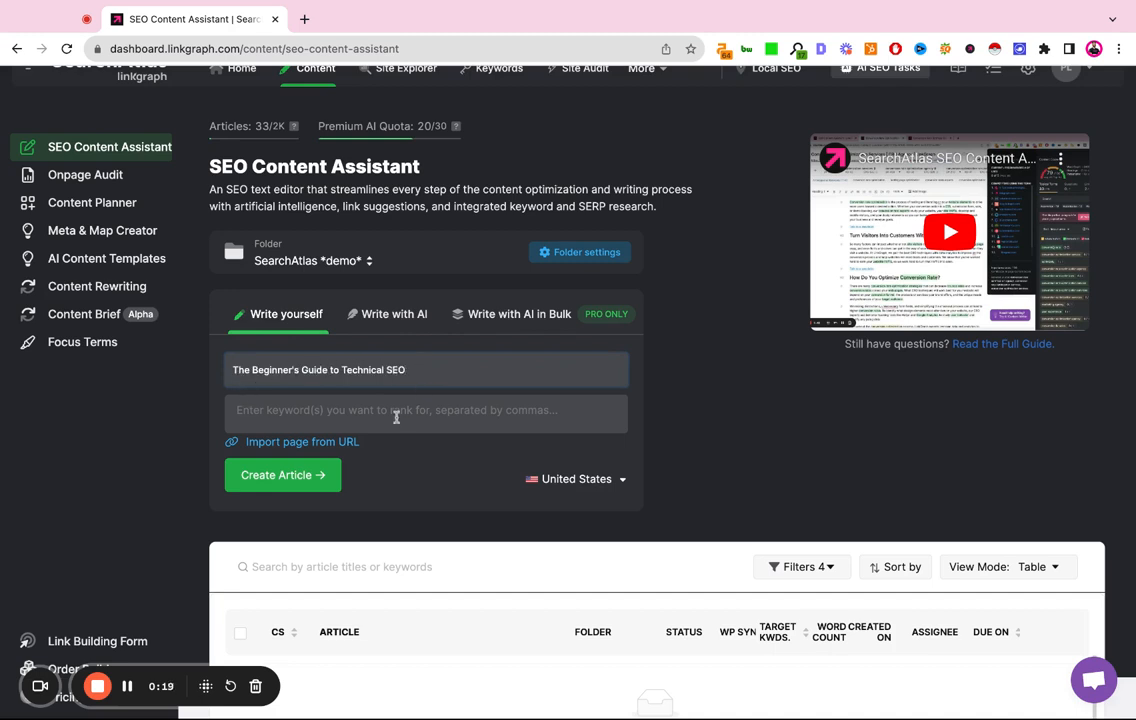
{"action": "left_click", "coordinate": [396, 416]}
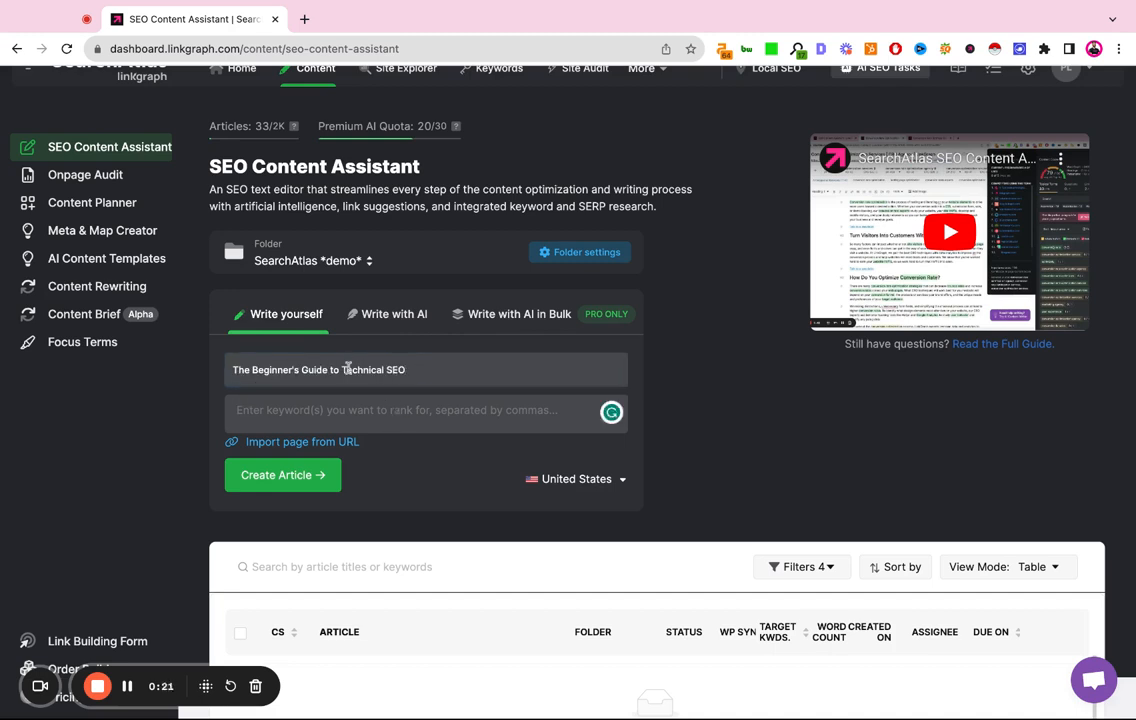
{"action": "left_click", "coordinate": [341, 370]}
{"action": "key", "text": "super+shift+Right"}
{"action": "key", "text": "super+c"}
{"action": "left_click", "coordinate": [388, 413]}
{"action": "key", "text": "super+v"}
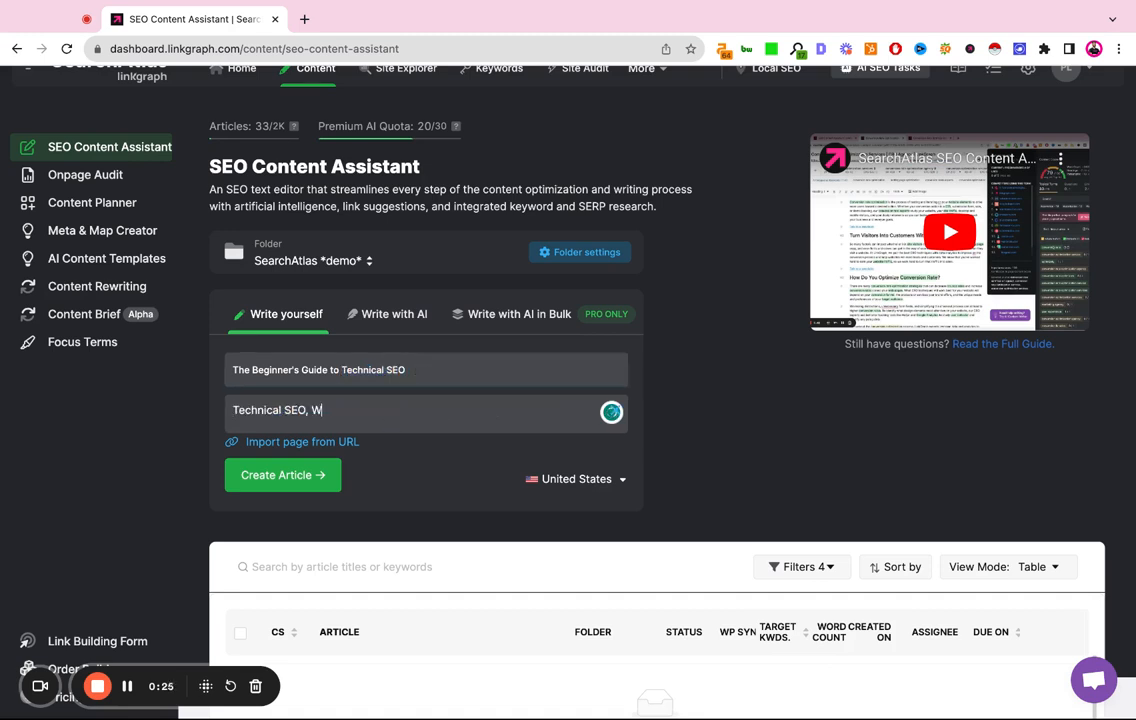
Add the target keywords "What is Technical SEO" and "Technical SEO best practices", and create the article
{"action": "type", "text": ", What is"}
{"action": "key", "text": "super+v"}
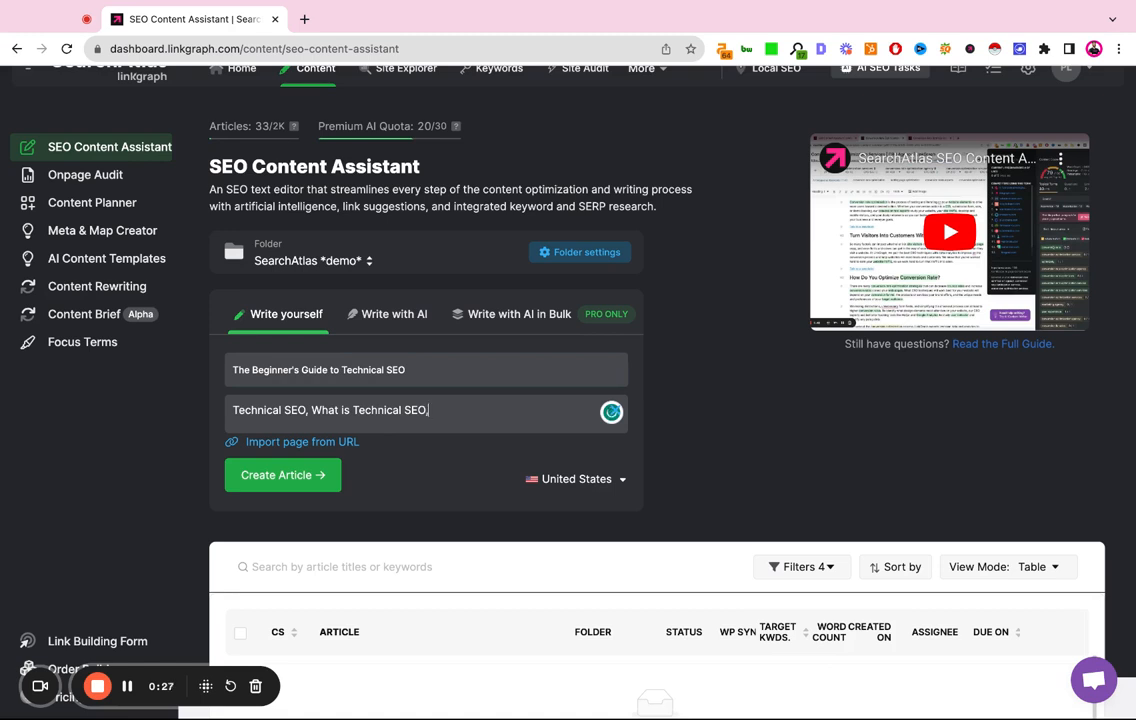
{"action": "type", "text": ","}
{"action": "key", "text": "super+v"}
{"action": "type", "text": "best pra"}
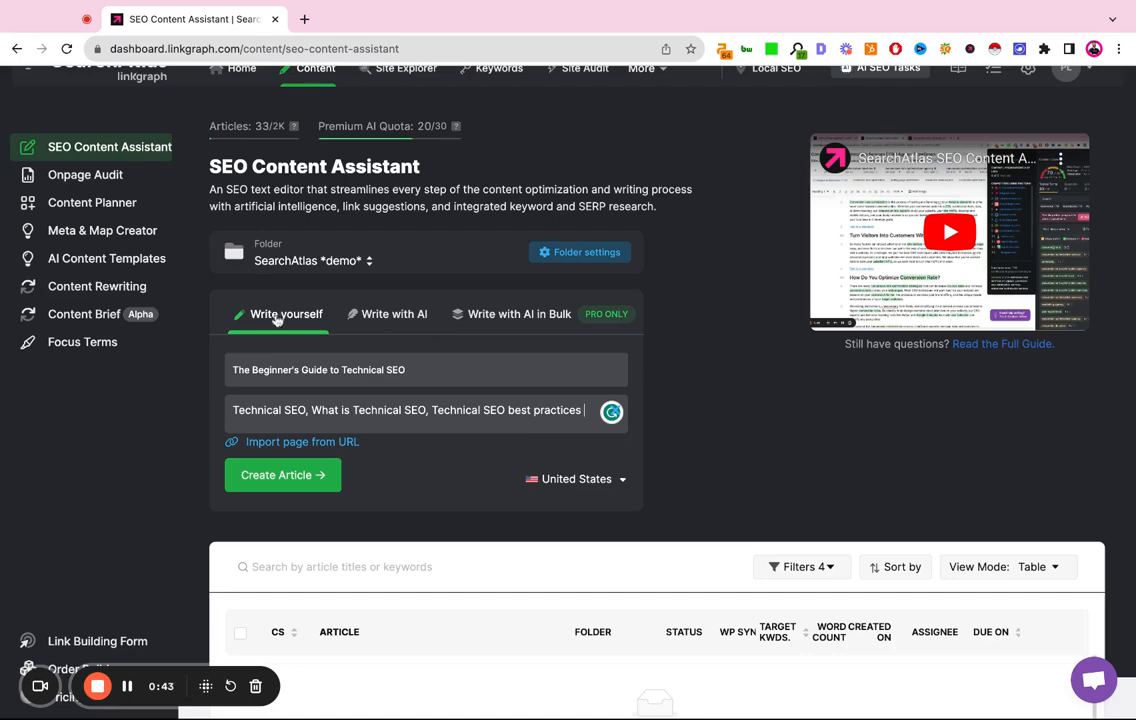
{"action": "left_click", "coordinate": [311, 482]}
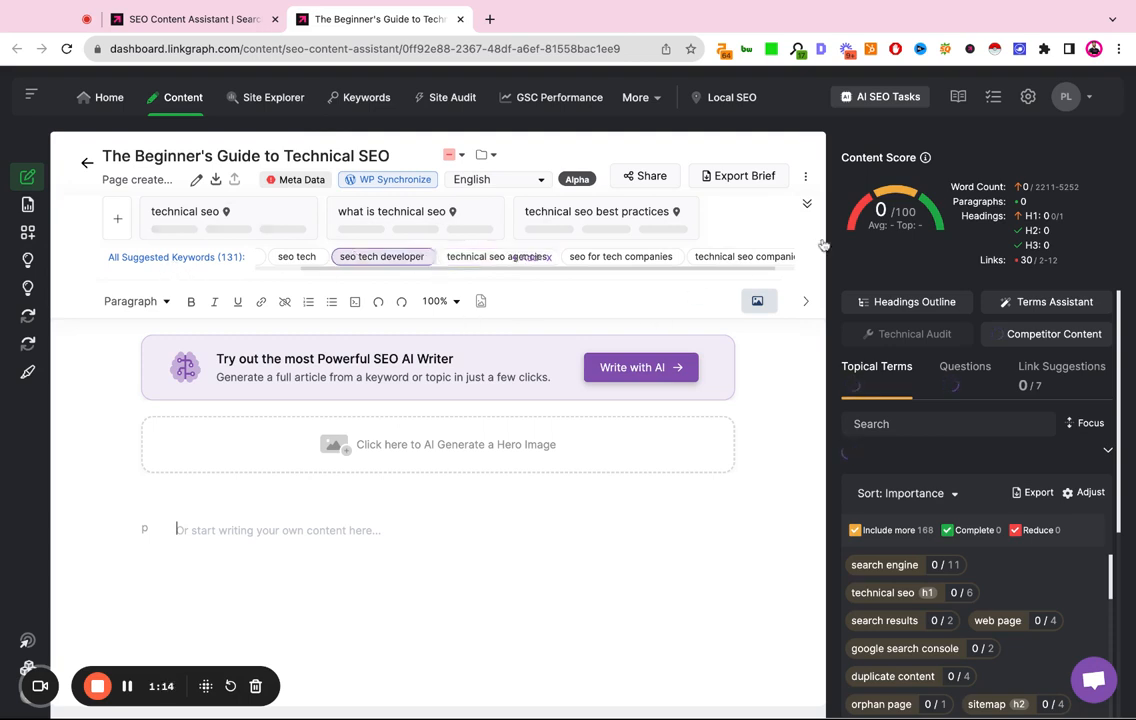
Review the difficulty, search volume, related keywords and historical organic results for "technical seo best practices"
{"action": "left_click", "coordinate": [222, 208]}
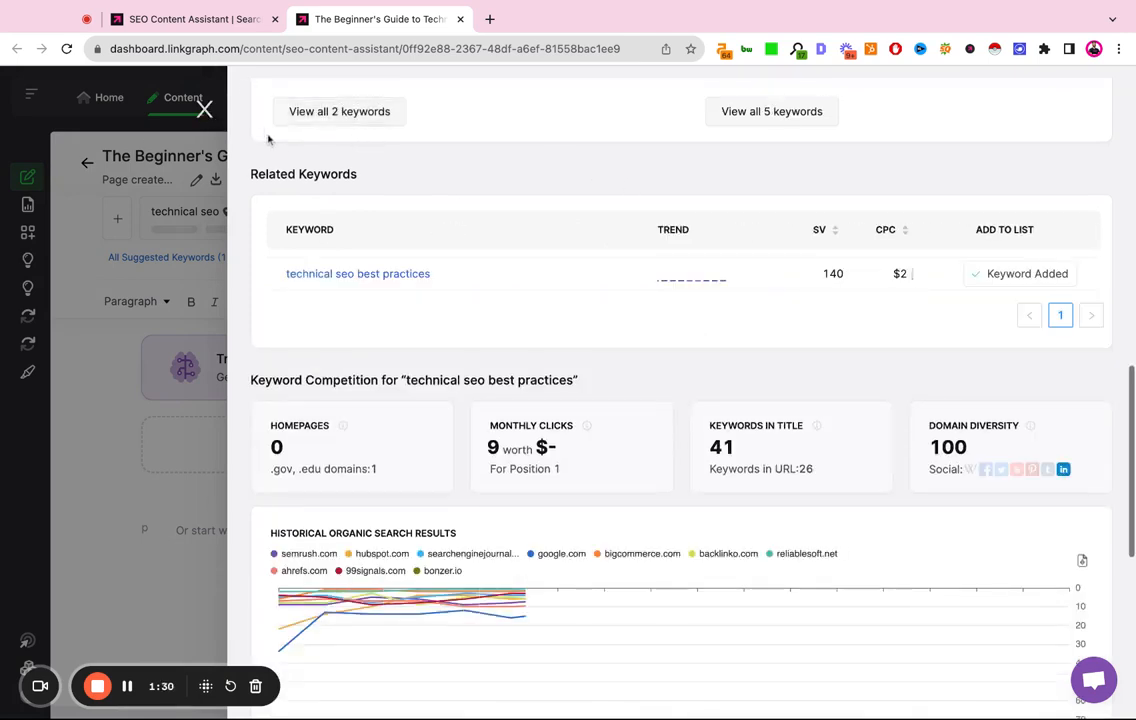
{"action": "scroll", "coordinate": [664, 342], "scroll_direction": "down", "scroll_amount": 5}
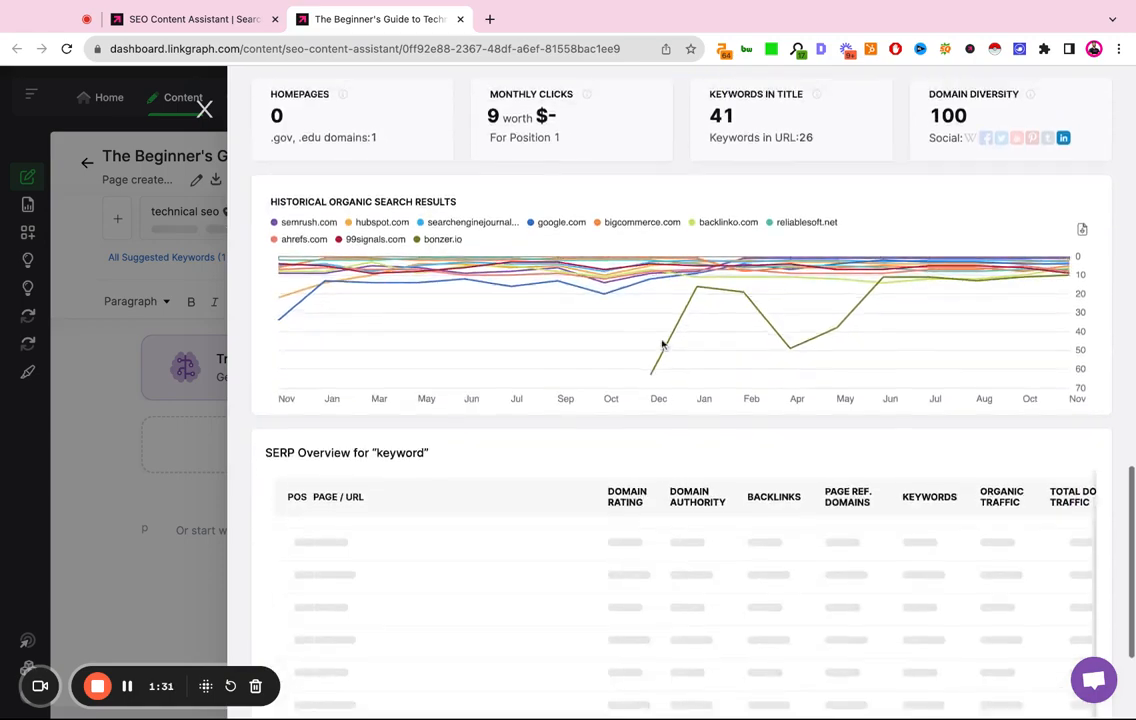
{"action": "scroll", "coordinate": [662, 343], "scroll_direction": "up", "scroll_amount": 5}
{"action": "scroll", "coordinate": [1026, 420], "scroll_direction": "up", "scroll_amount": 10}
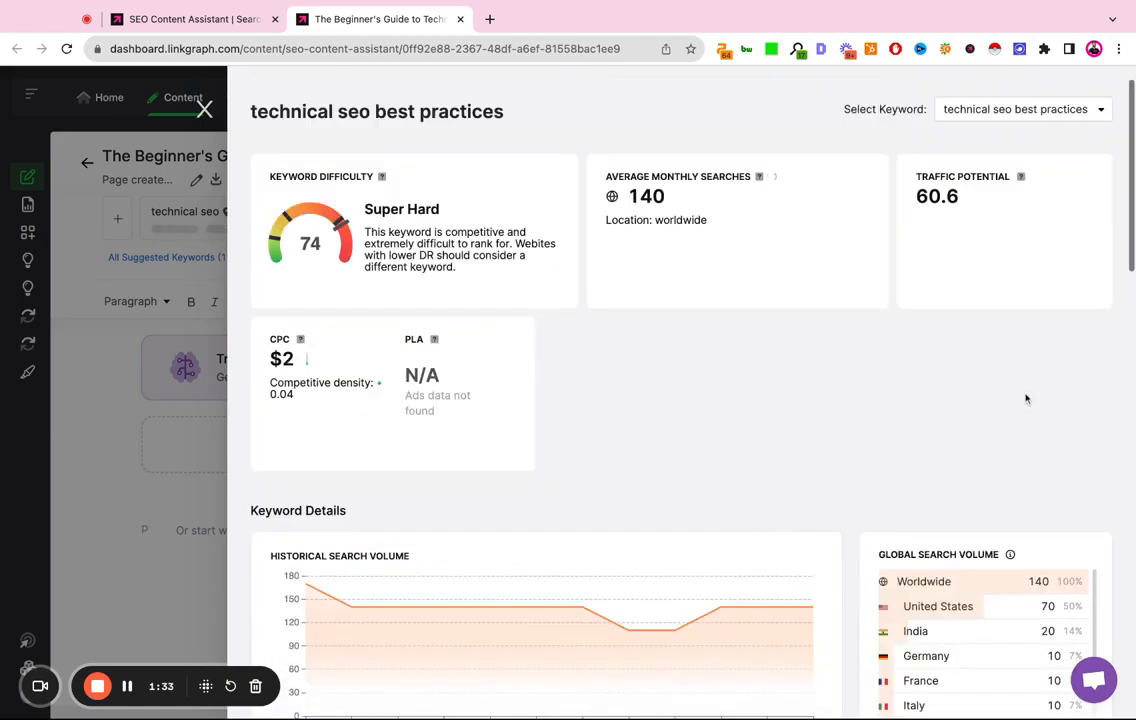
{"action": "left_click", "coordinate": [206, 109]}
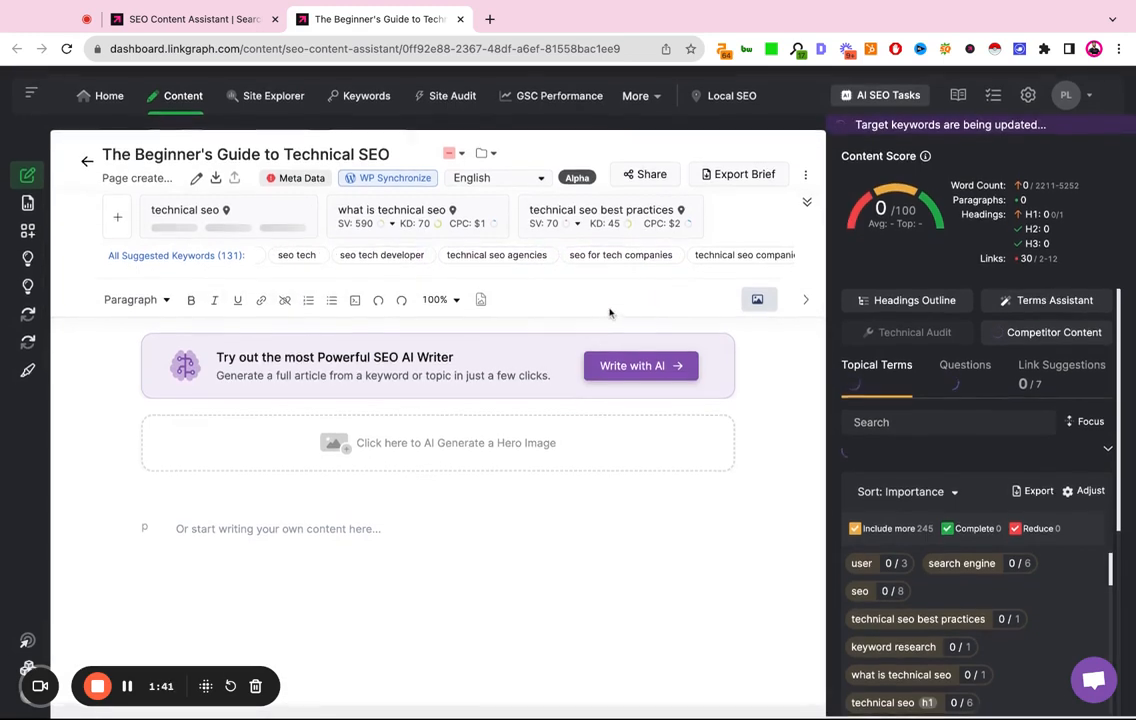
Open the headings outline and show the ranking pages for the keyword "what is technical seo"
{"action": "scroll", "coordinate": [601, 464], "scroll_direction": "down", "scroll_amount": 2}
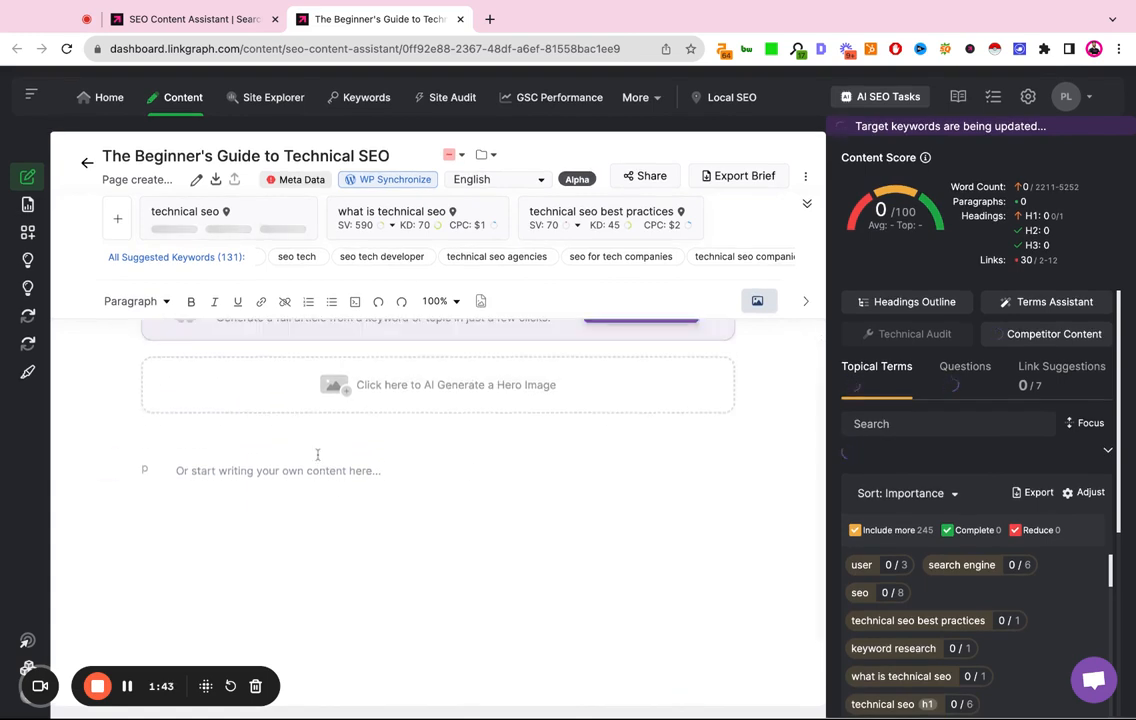
{"action": "scroll", "coordinate": [317, 460], "scroll_direction": "up", "scroll_amount": 2}
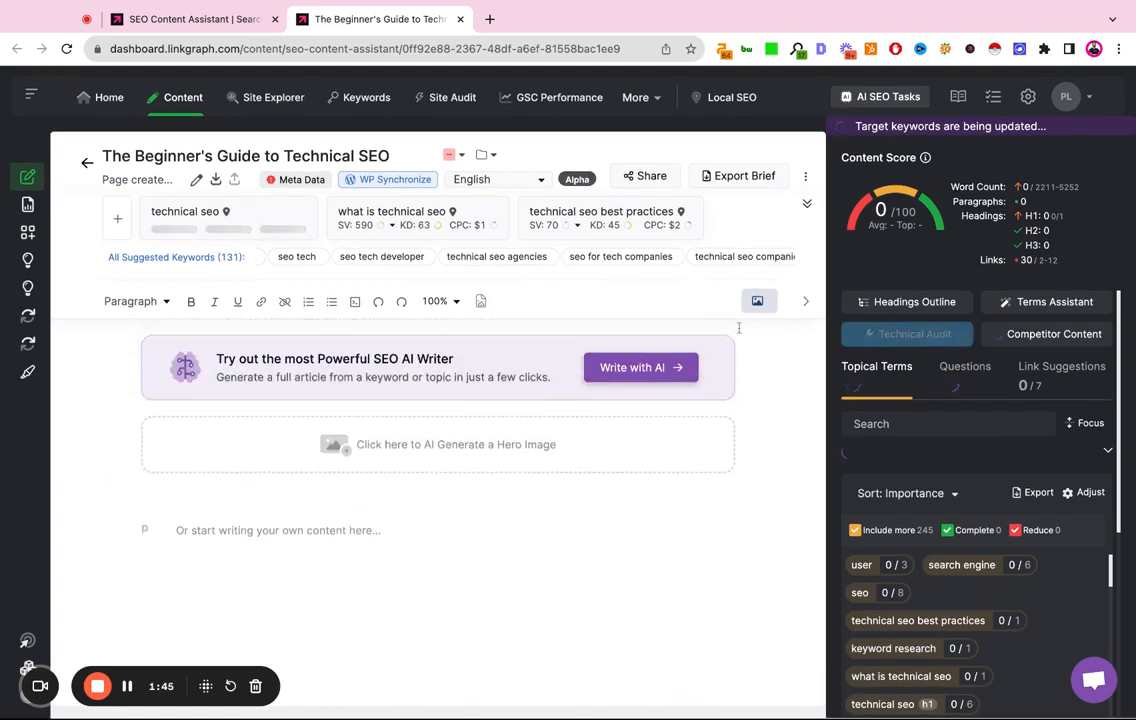
{"action": "left_click", "coordinate": [887, 304]}
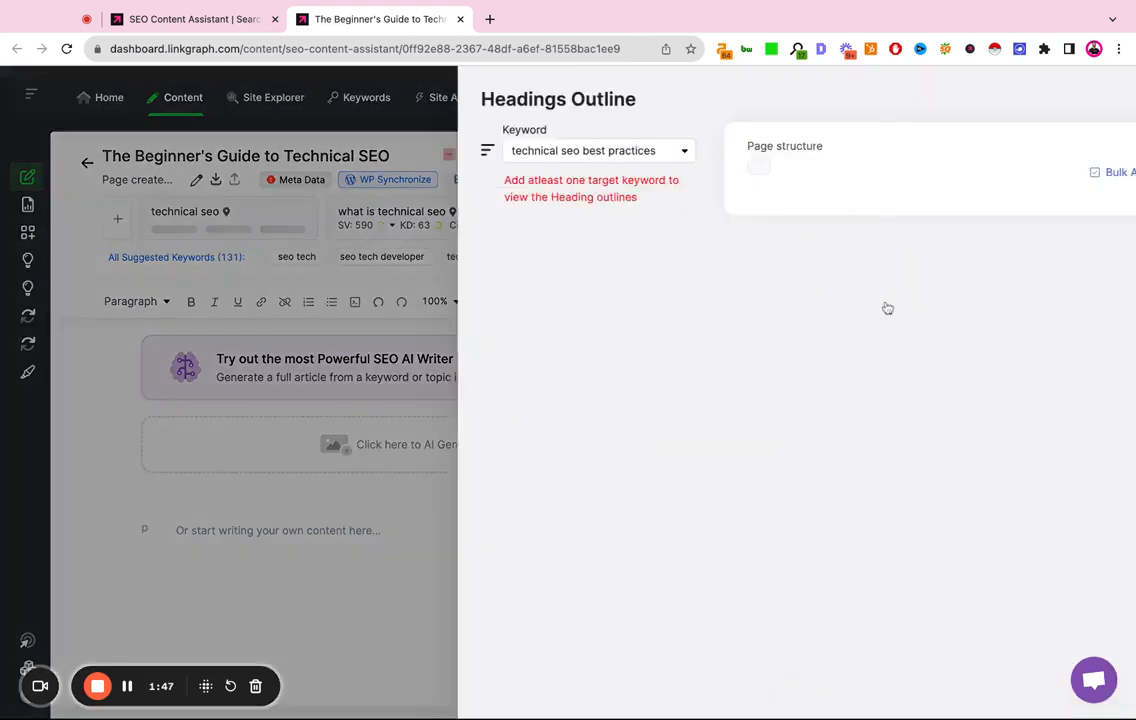
{"action": "left_click", "coordinate": [548, 155]}
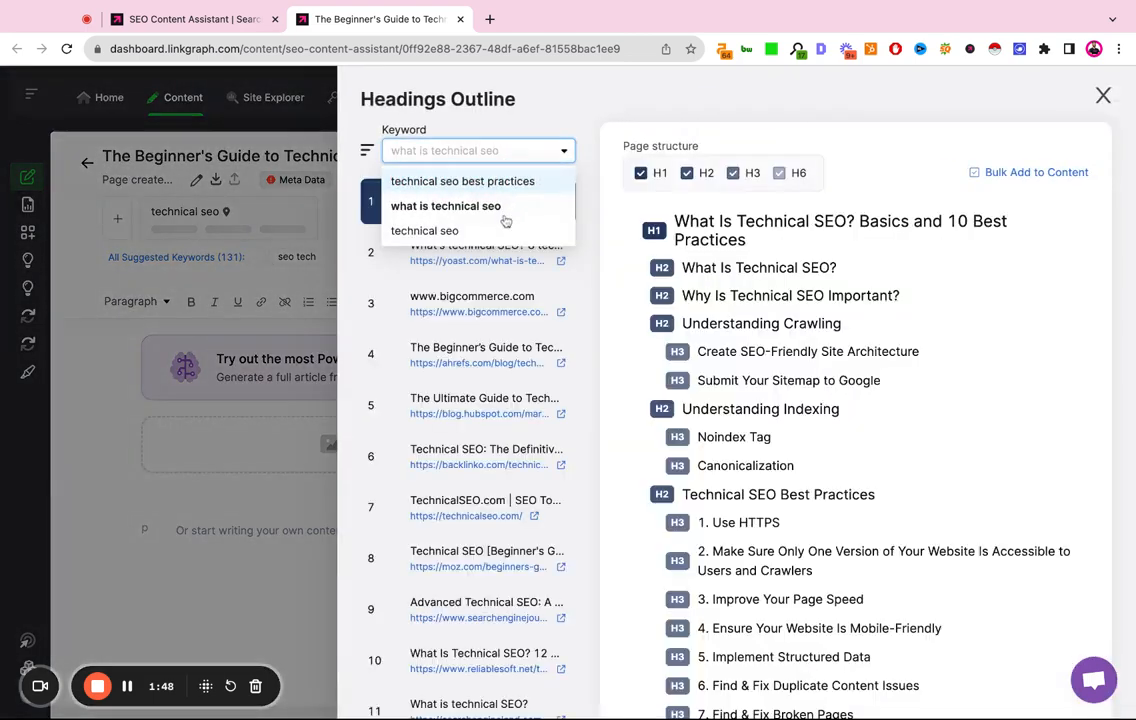
{"action": "left_click", "coordinate": [508, 208]}
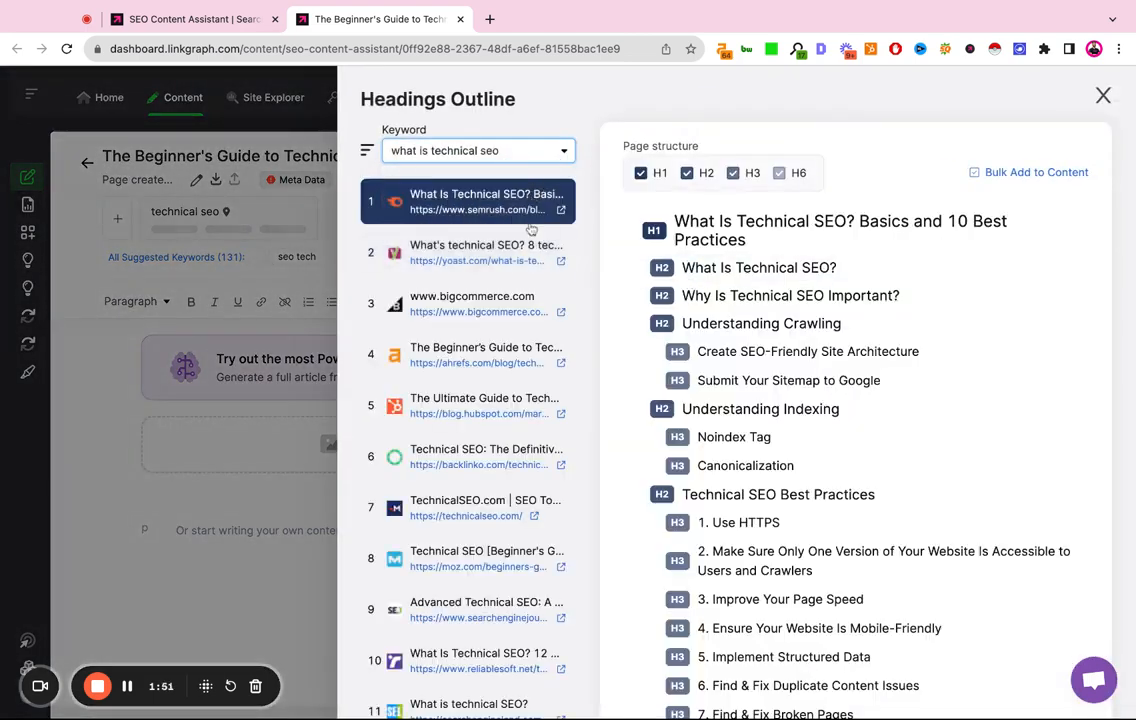
Compare the heading structures of the Yoast, BigCommerce and Semrush pages
{"action": "left_click", "coordinate": [470, 255]}
{"action": "left_click", "coordinate": [493, 313]}
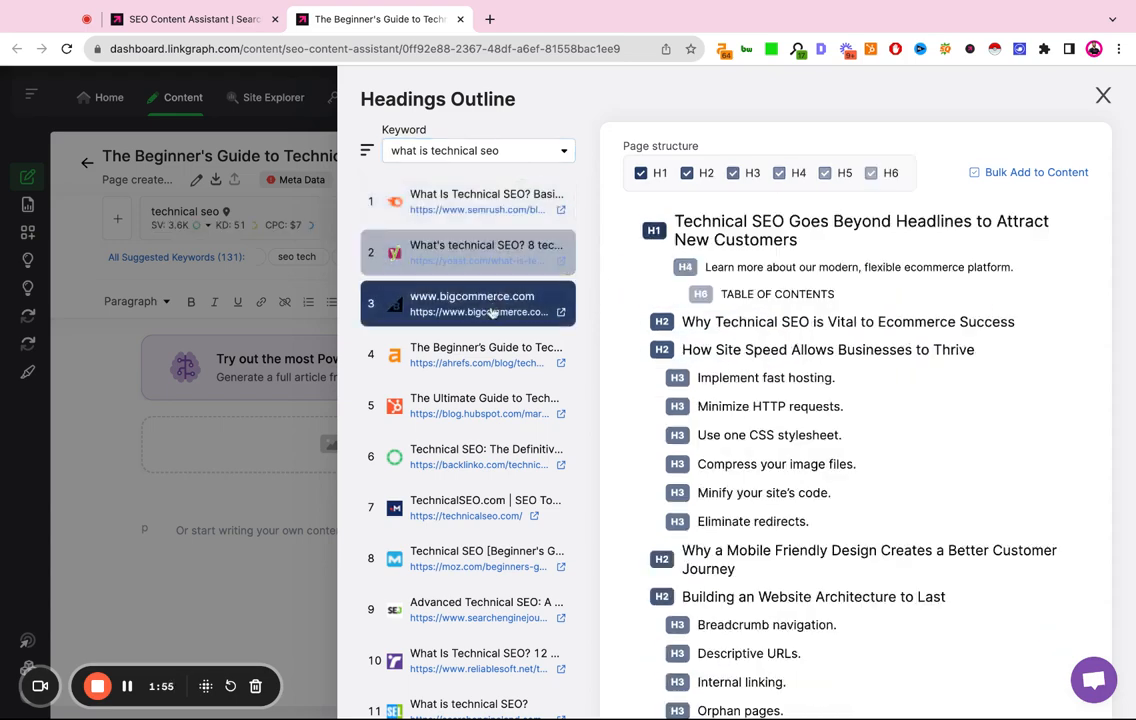
{"action": "left_click", "coordinate": [470, 196]}
{"action": "scroll", "coordinate": [720, 255], "scroll_direction": "down", "scroll_amount": 1}
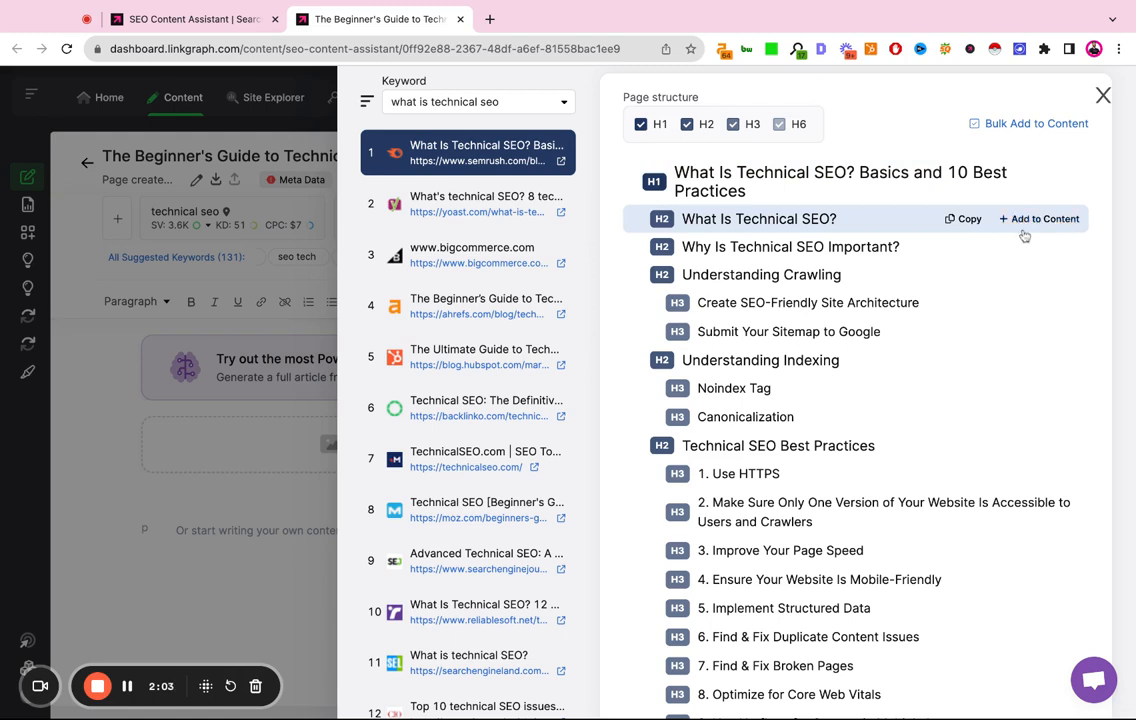
Start a bulk addition from the Semrush outline and select the headings from its H1 through "Submit Your Sitemap to Google"
{"action": "left_click", "coordinate": [976, 124]}
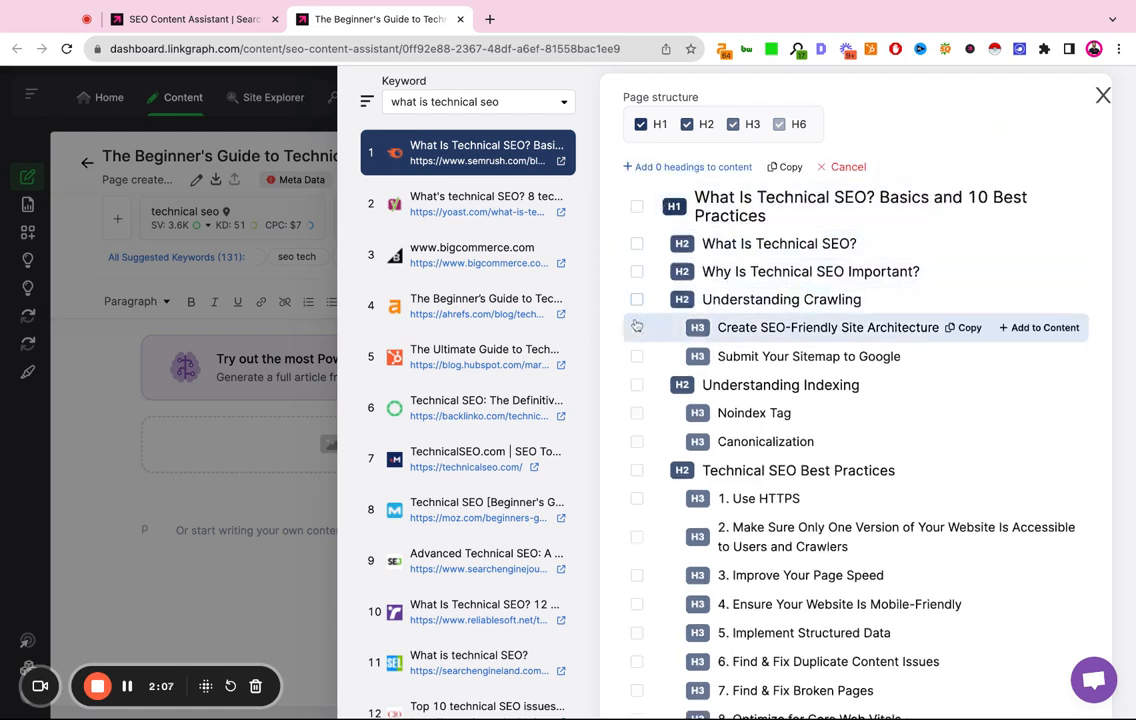
{"action": "scroll", "coordinate": [643, 523], "scroll_direction": "down", "scroll_amount": 3}
{"action": "scroll", "coordinate": [643, 523], "scroll_direction": "up", "scroll_amount": 5}
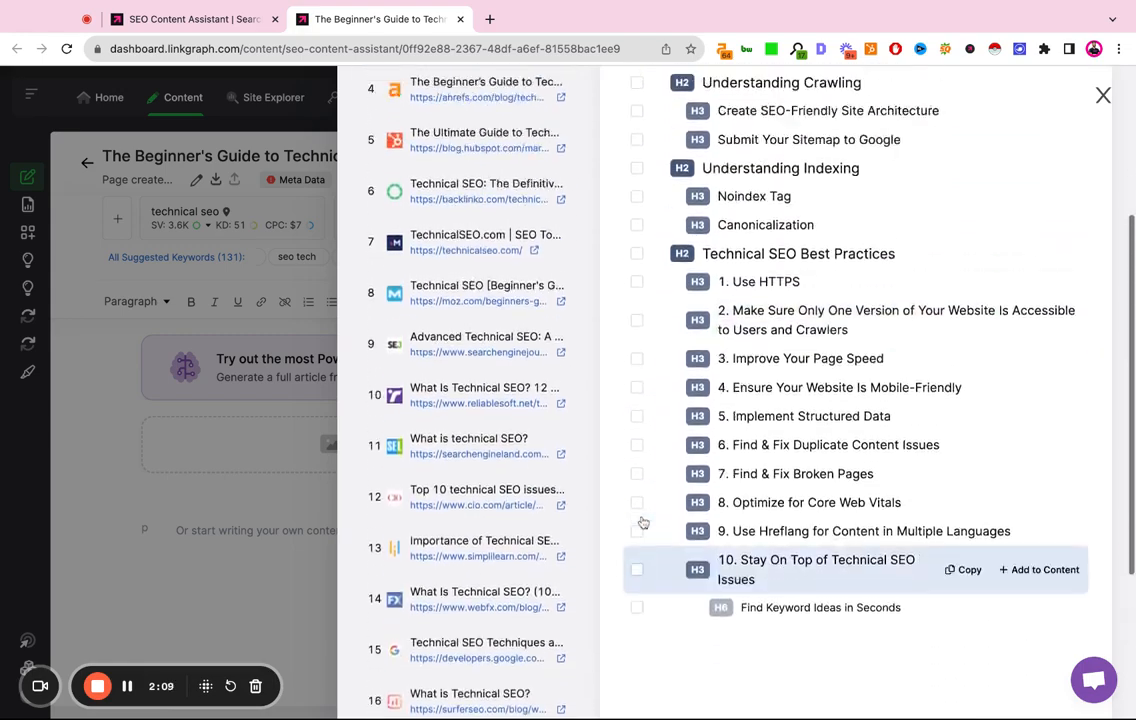
{"action": "scroll", "coordinate": [643, 523], "scroll_direction": "down", "scroll_amount": 2}
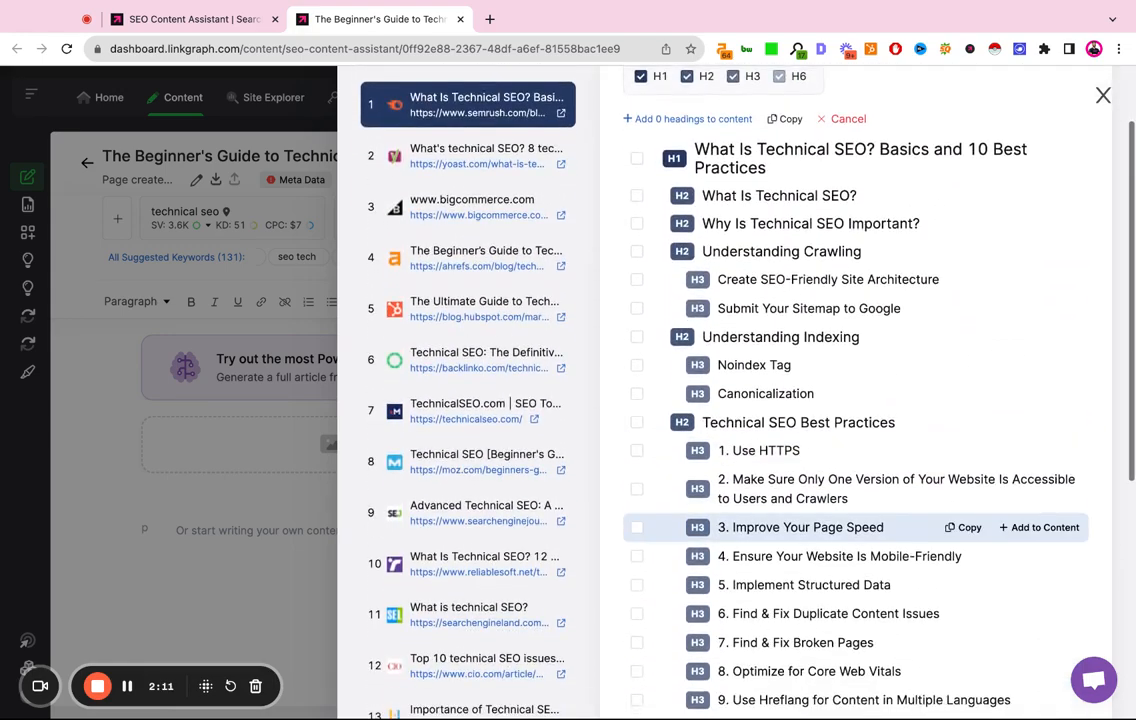
{"action": "scroll", "coordinate": [643, 530], "scroll_direction": "down", "scroll_amount": 1}
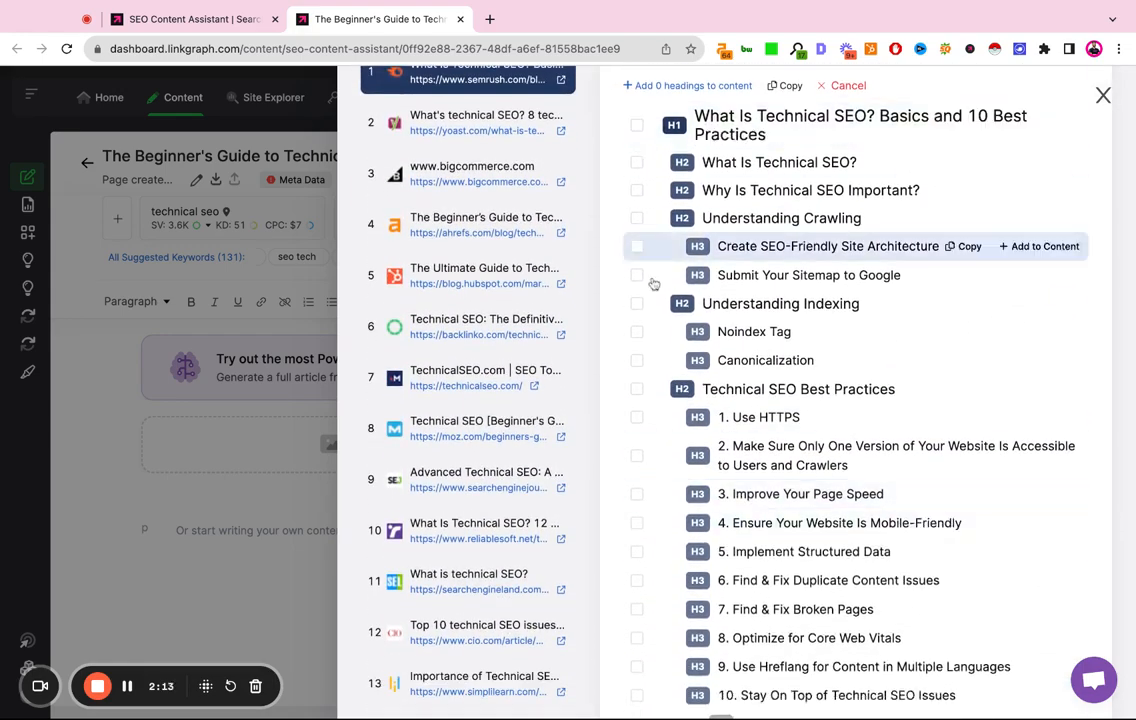
{"action": "scroll", "coordinate": [647, 570], "scroll_direction": "up", "scroll_amount": 4}
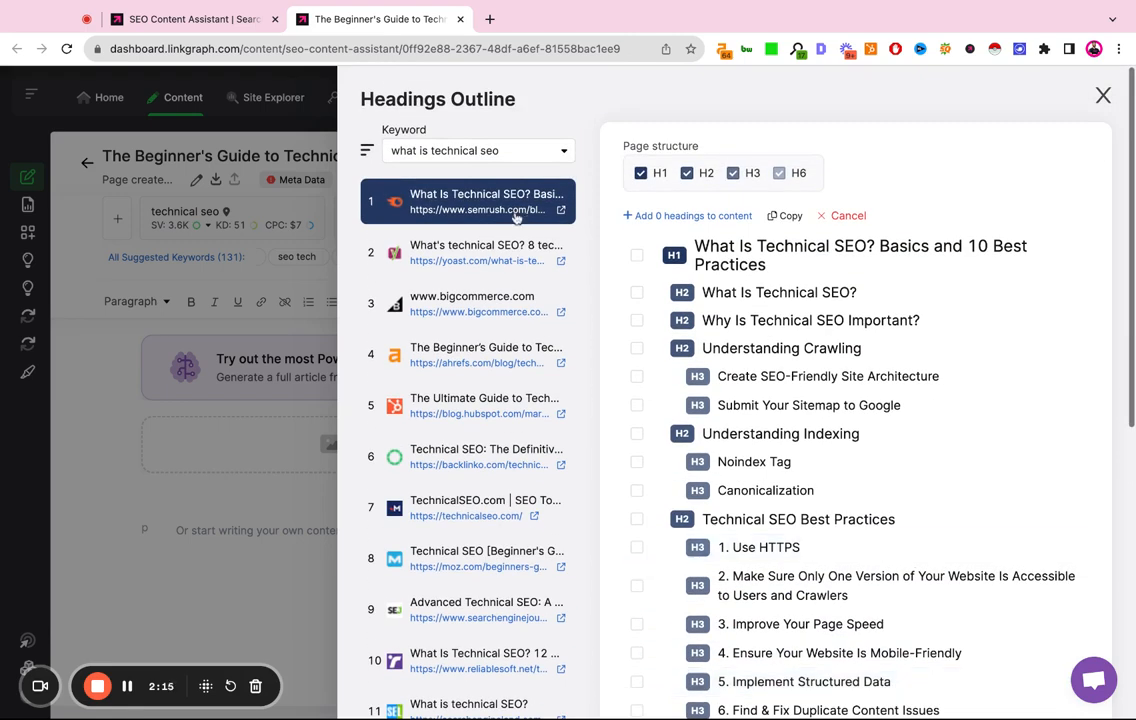
{"action": "left_click", "coordinate": [637, 254]}
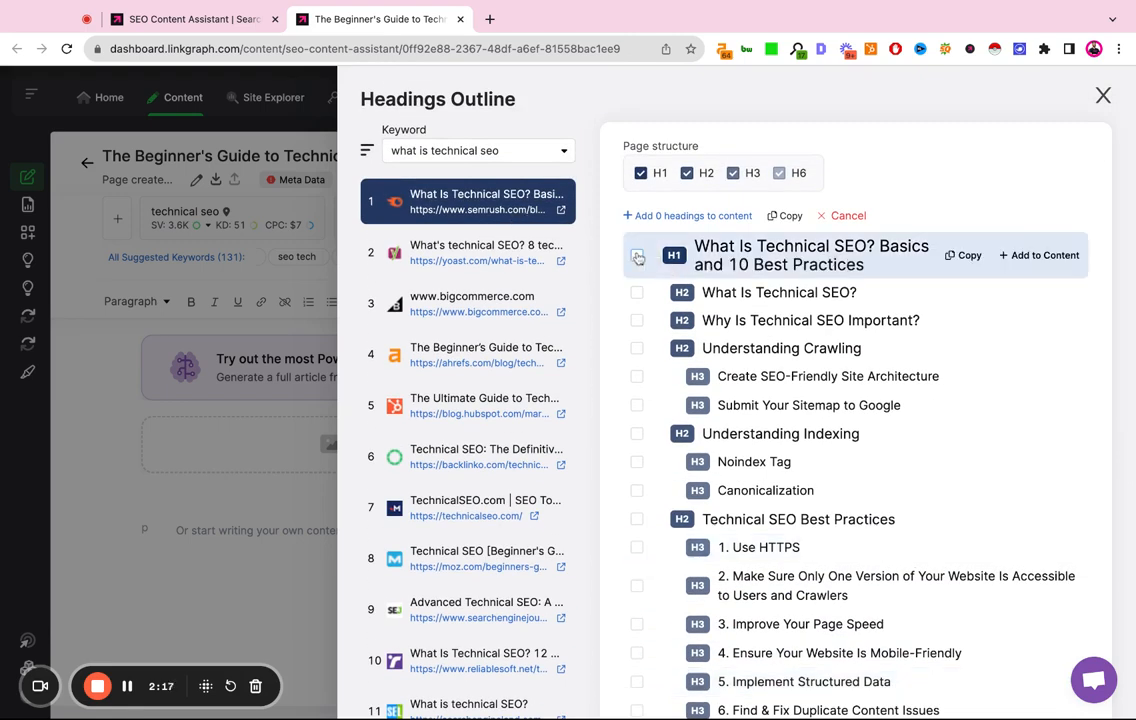
{"action": "left_click", "coordinate": [637, 292]}
{"action": "left_click", "coordinate": [637, 320]}
{"action": "left_click", "coordinate": [637, 348]}
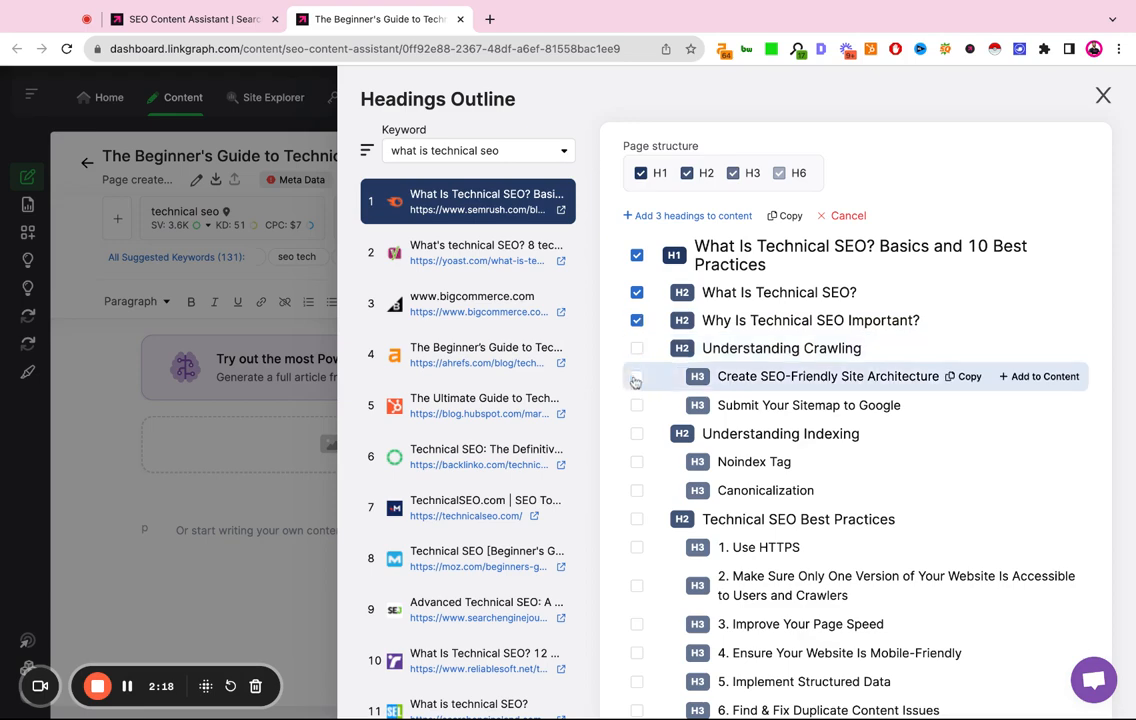
{"action": "left_click", "coordinate": [637, 376]}
{"action": "left_click", "coordinate": [637, 405]}
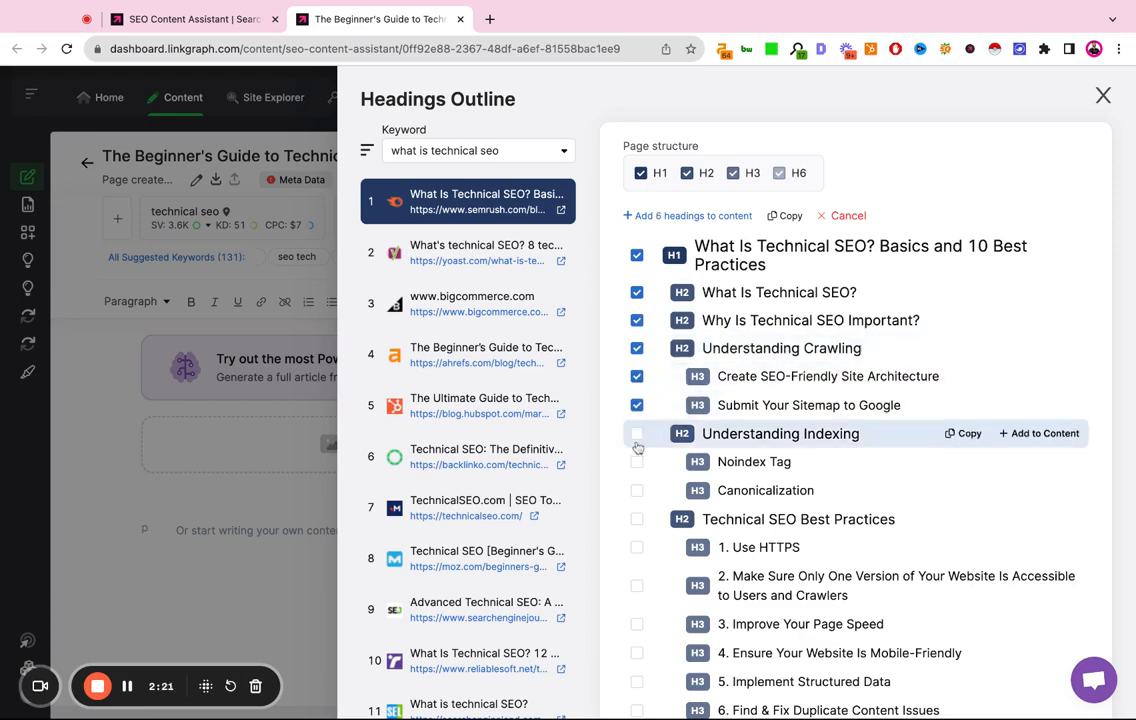
Select the "Understanding Indexing" heading with its "Noindex Tag" and "Canonicalization" subheadings
{"action": "left_click", "coordinate": [637, 433]}
{"action": "scroll", "coordinate": [638, 405], "scroll_direction": "down", "scroll_amount": 1}
{"action": "left_click", "coordinate": [637, 400]}
{"action": "left_click", "coordinate": [638, 431]}
Select the "Technical SEO Best Practices" heading and its ten numbered H3 subheadings, from "Use HTTPS" to "Stay On Top of Technical SEO Issues"
{"action": "scroll", "coordinate": [638, 431], "scroll_direction": "down", "scroll_amount": 1}
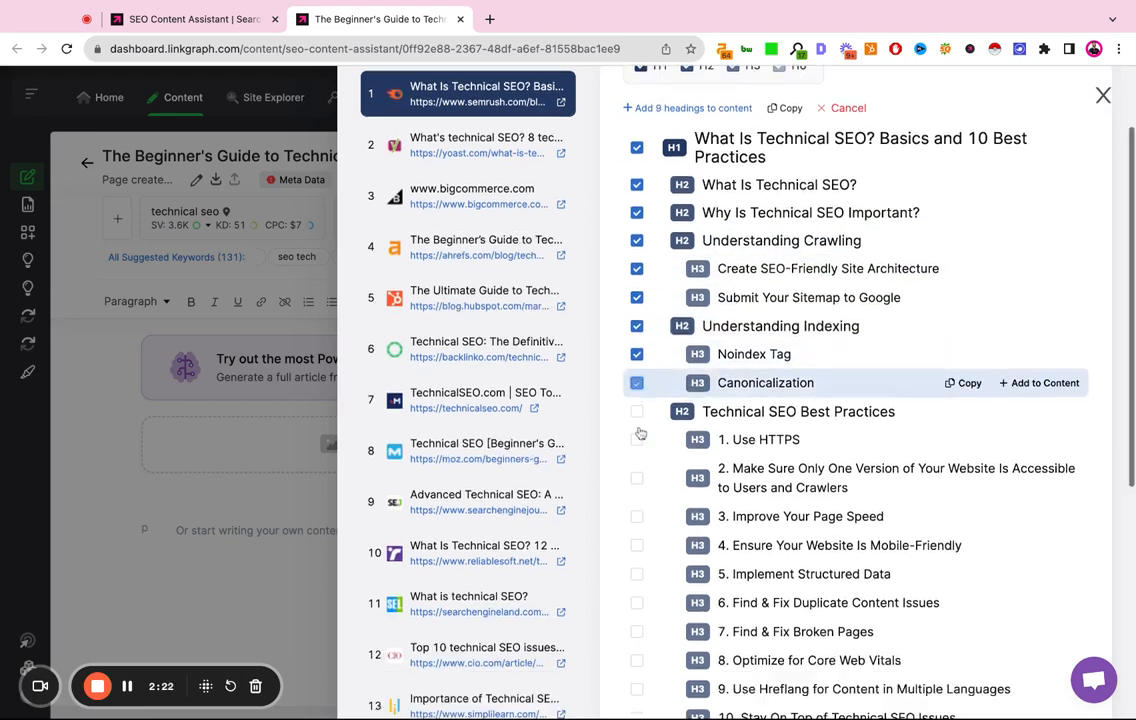
{"action": "left_click", "coordinate": [637, 412]}
{"action": "left_click", "coordinate": [638, 438]}
{"action": "left_click", "coordinate": [638, 482]}
{"action": "scroll", "coordinate": [638, 482], "scroll_direction": "down", "scroll_amount": 1}
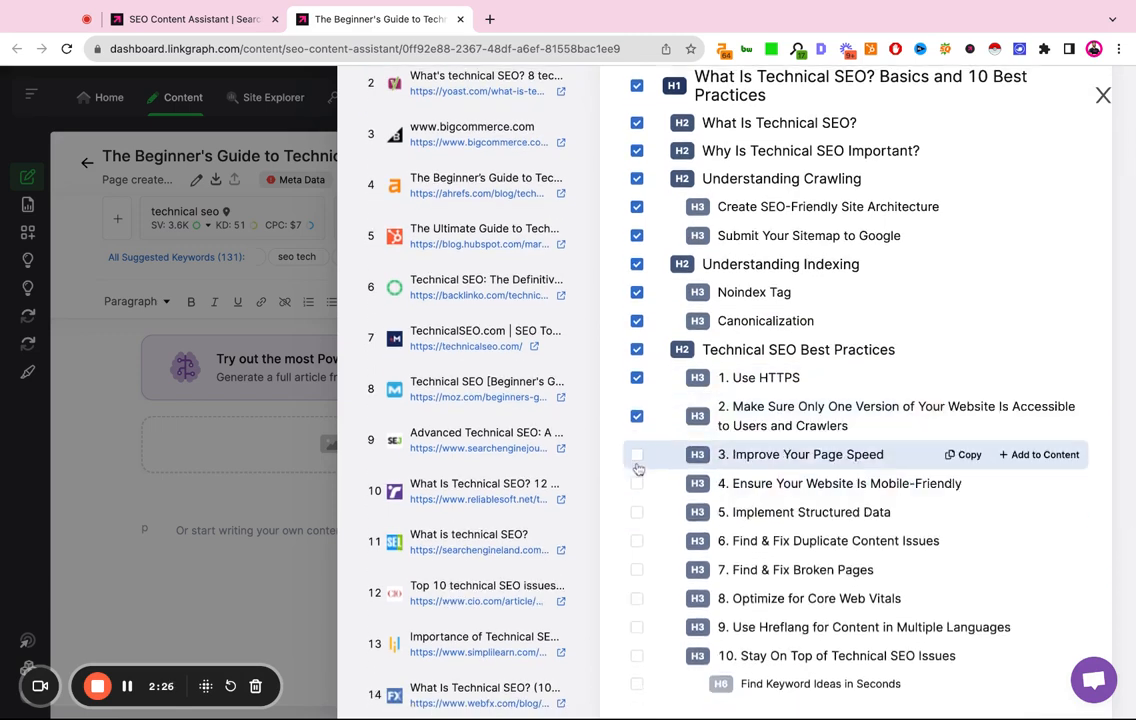
{"action": "left_click", "coordinate": [637, 456]}
{"action": "left_click", "coordinate": [638, 492]}
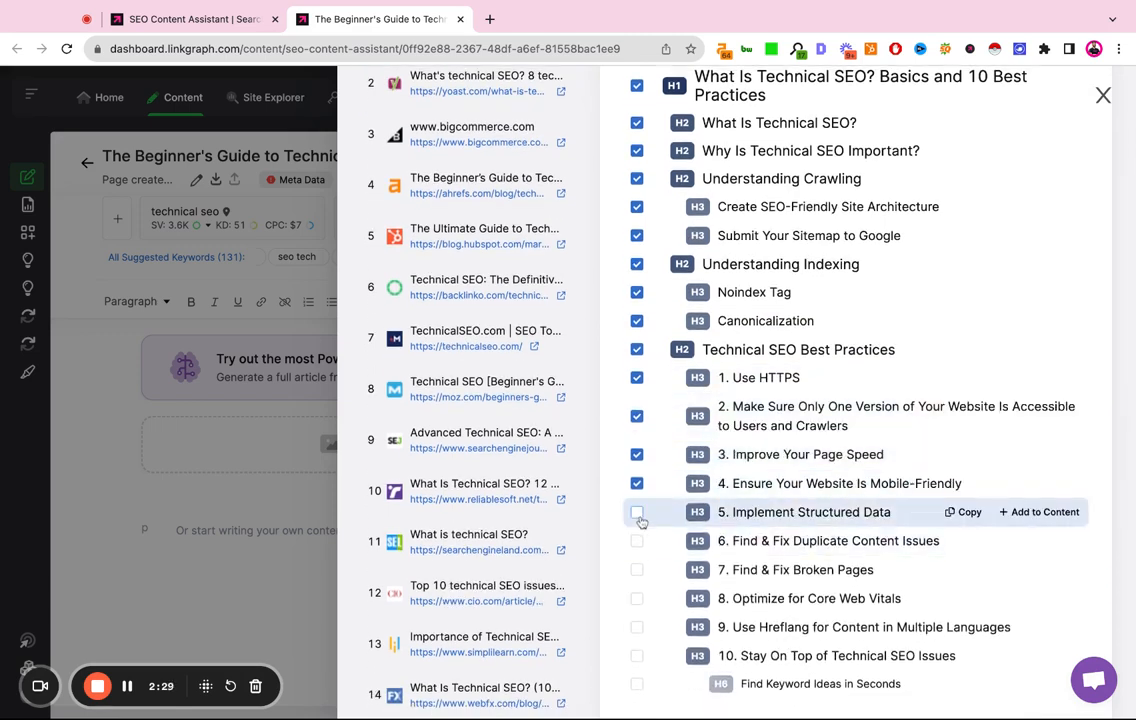
{"action": "left_click", "coordinate": [638, 514]}
{"action": "left_click", "coordinate": [638, 541]}
{"action": "left_click", "coordinate": [638, 570]}
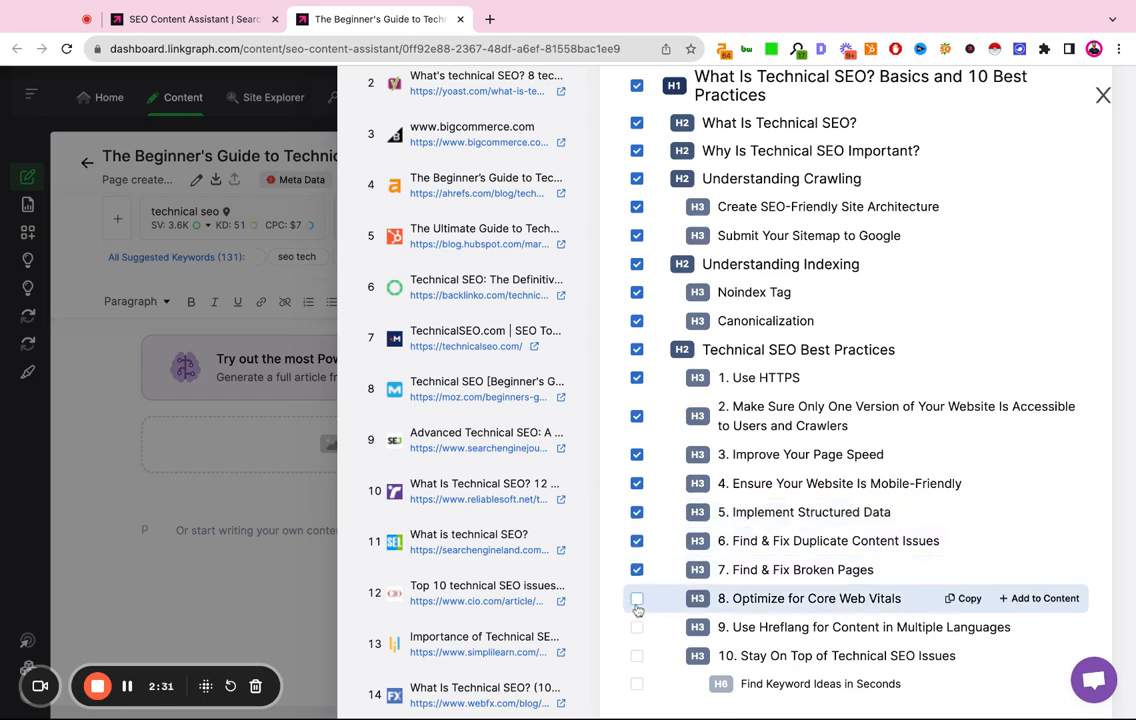
{"action": "left_click", "coordinate": [637, 599]}
{"action": "left_click", "coordinate": [636, 637]}
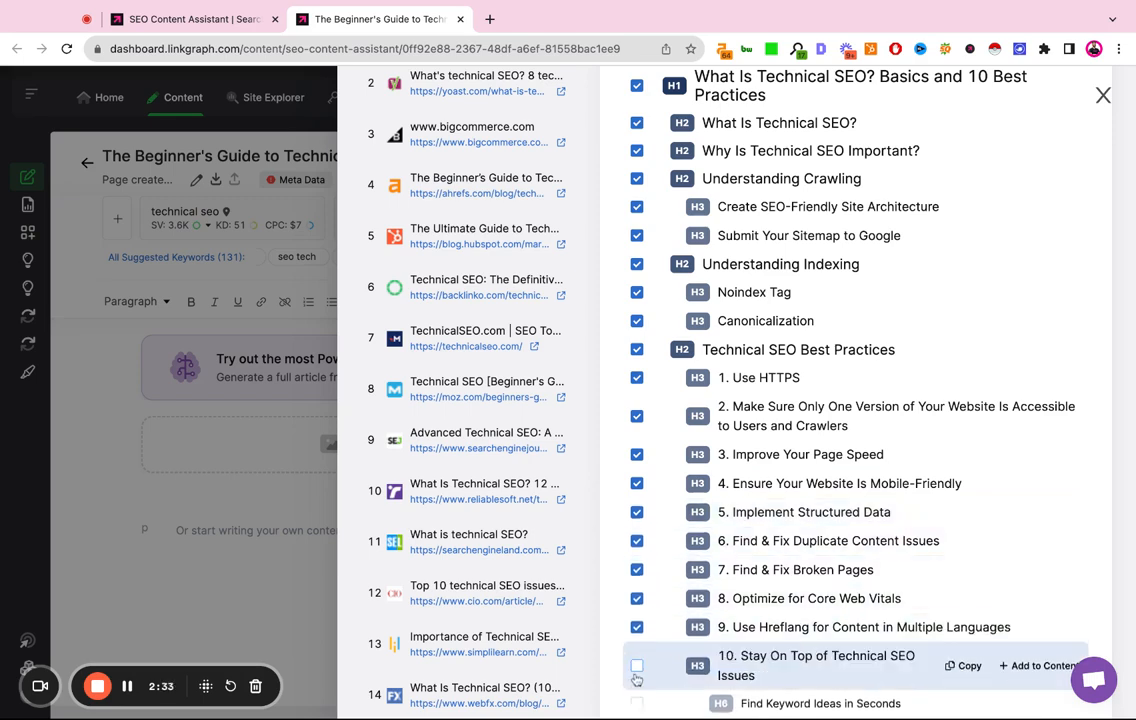
{"action": "scroll", "coordinate": [641, 665], "scroll_direction": "down", "scroll_amount": 1}
{"action": "left_click", "coordinate": [640, 574]}
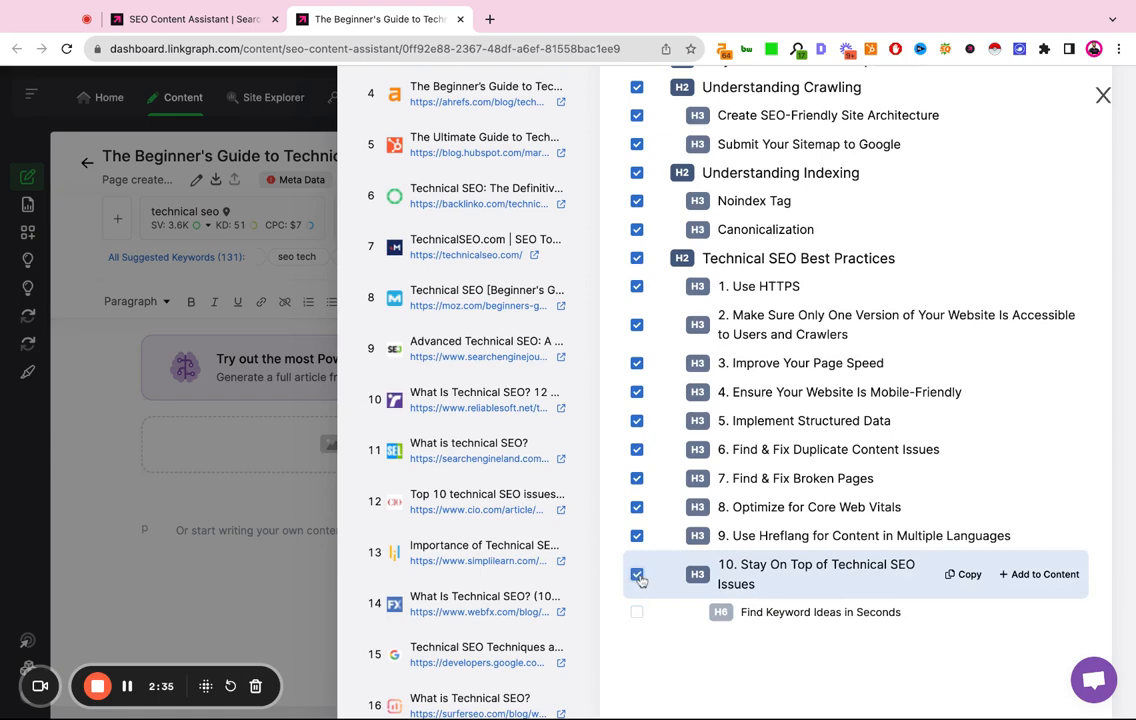
Include the H6 "Find Keyword Ideas in Seconds" and add all selected Semrush headings to the article content
{"action": "left_click", "coordinate": [637, 595]}
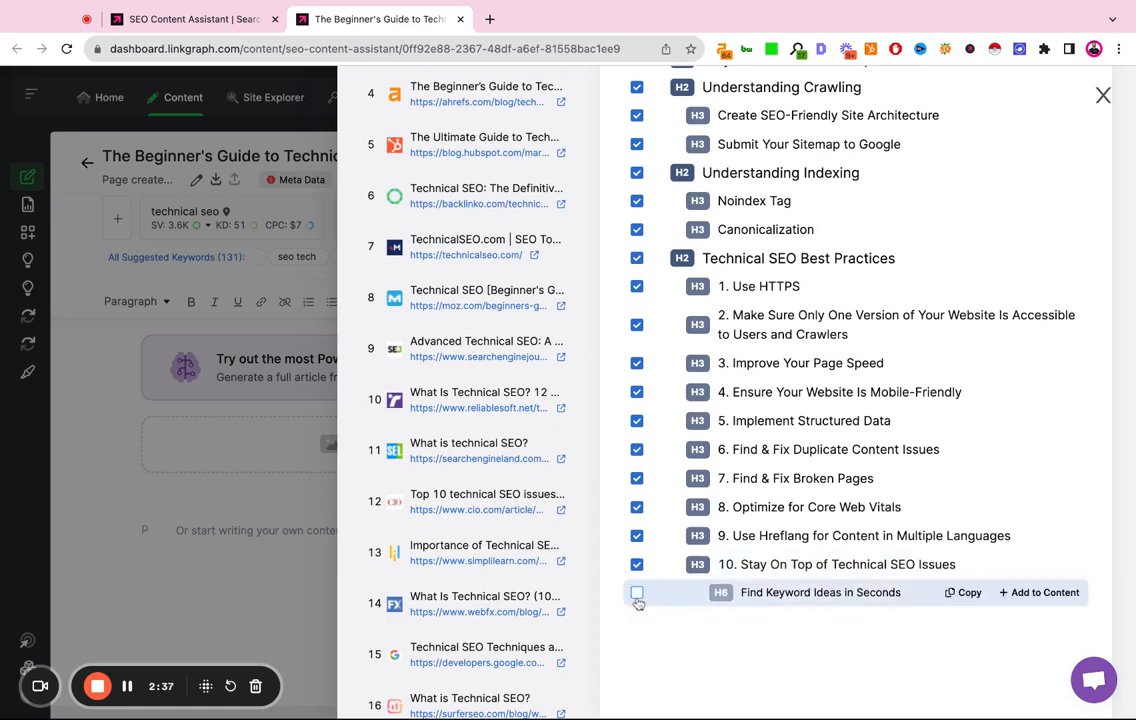
{"action": "scroll", "coordinate": [700, 540], "scroll_direction": "up", "scroll_amount": 3}
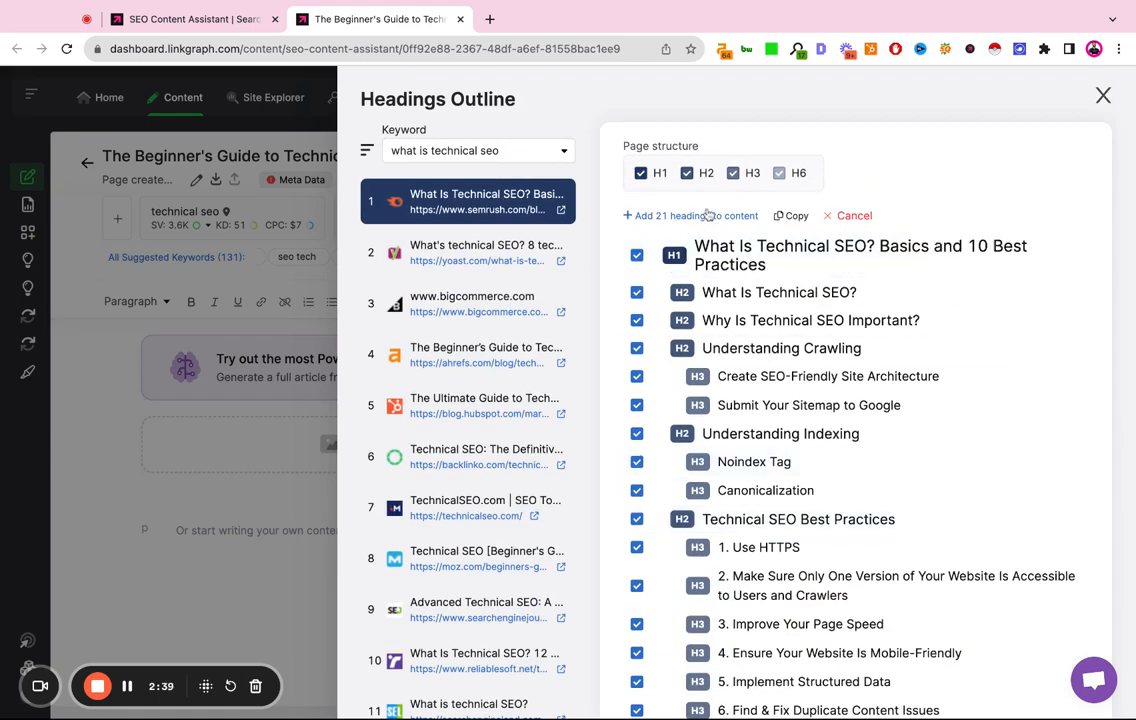
{"action": "left_click", "coordinate": [707, 216]}
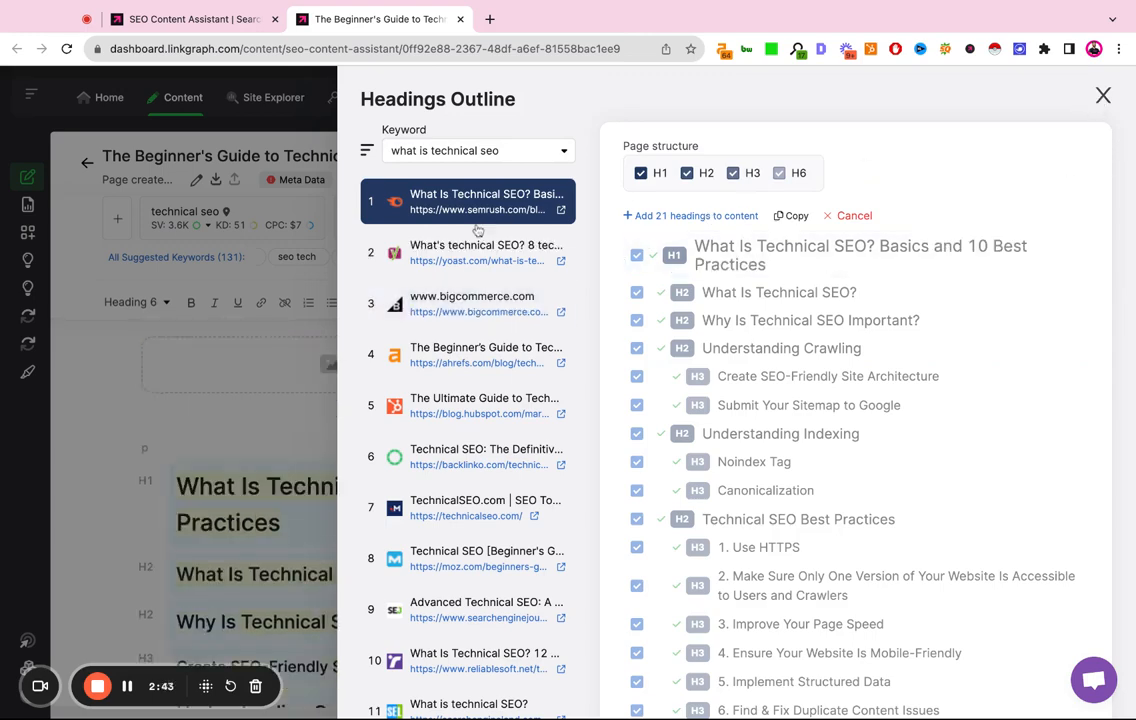
Examine the heading outlines of the Yoast, BigCommerce, Ahrefs, HubSpot and Backlinko pages, and close the Headings Outline
{"action": "left_click", "coordinate": [466, 253]}
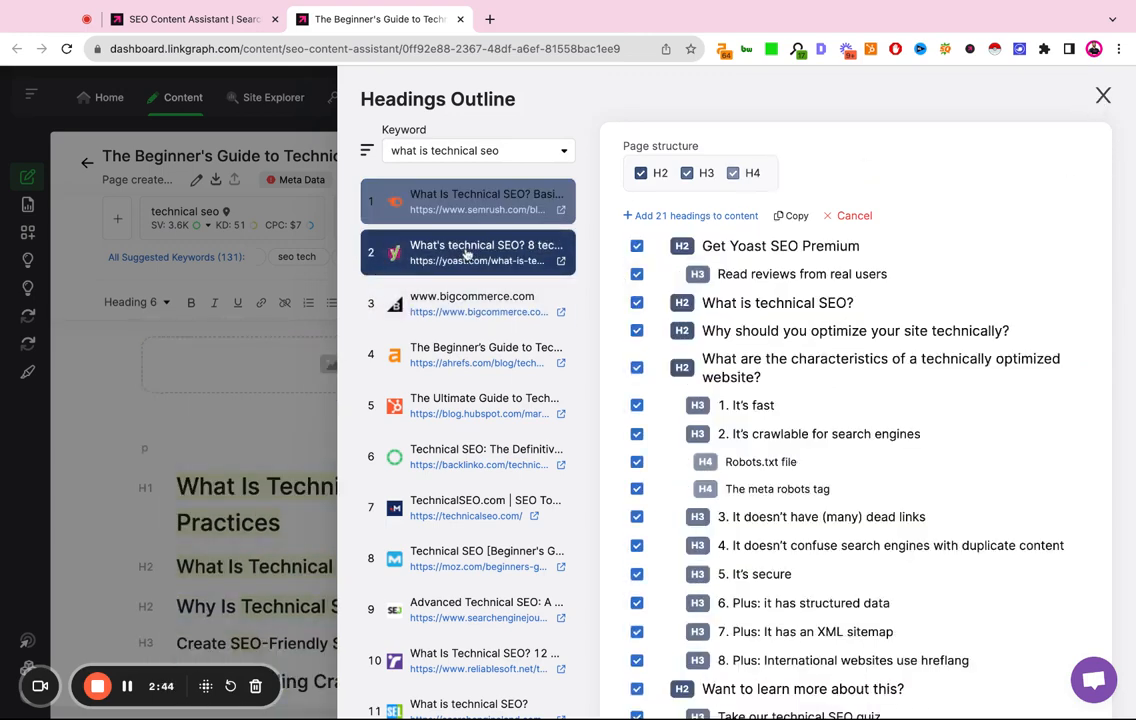
{"action": "left_click", "coordinate": [474, 308]}
{"action": "left_click", "coordinate": [478, 368]}
{"action": "left_click", "coordinate": [478, 406]}
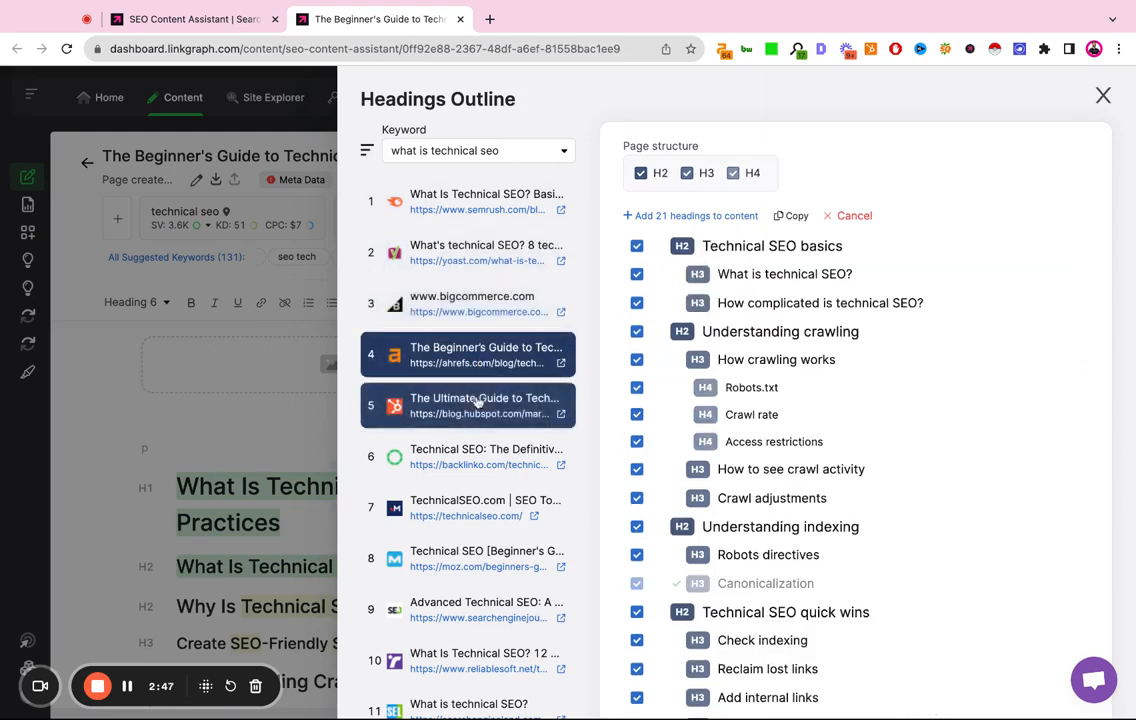
{"action": "left_click", "coordinate": [466, 458]}
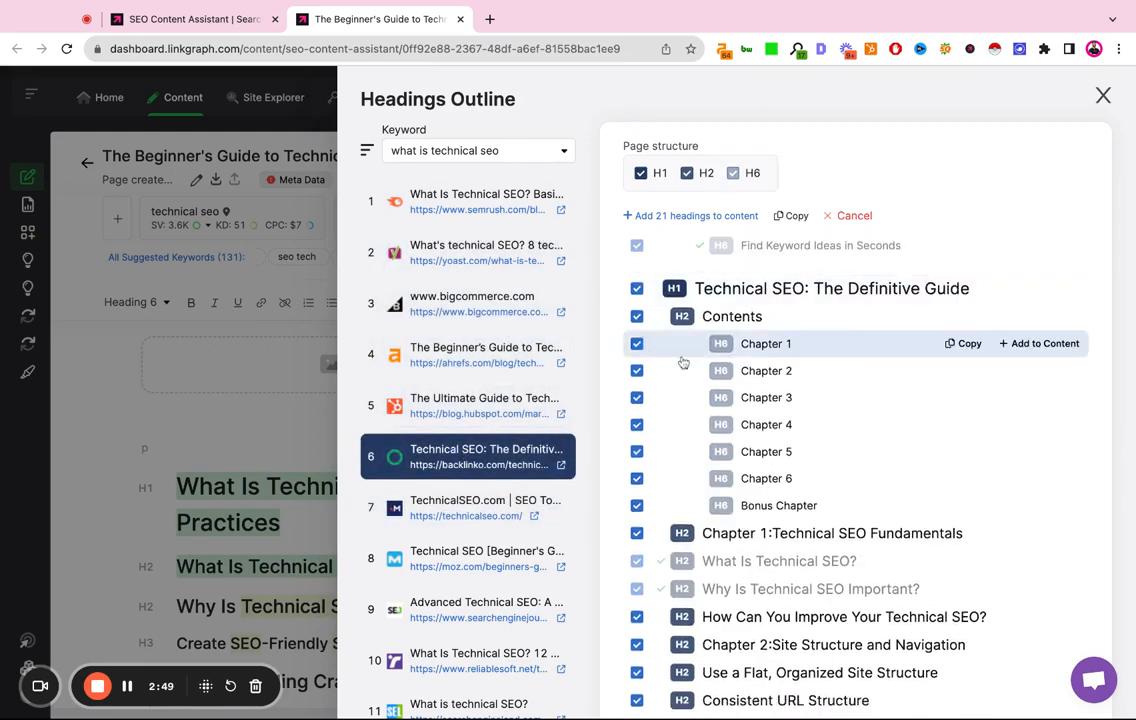
{"action": "left_click", "coordinate": [455, 405]}
{"action": "left_click", "coordinate": [476, 355]}
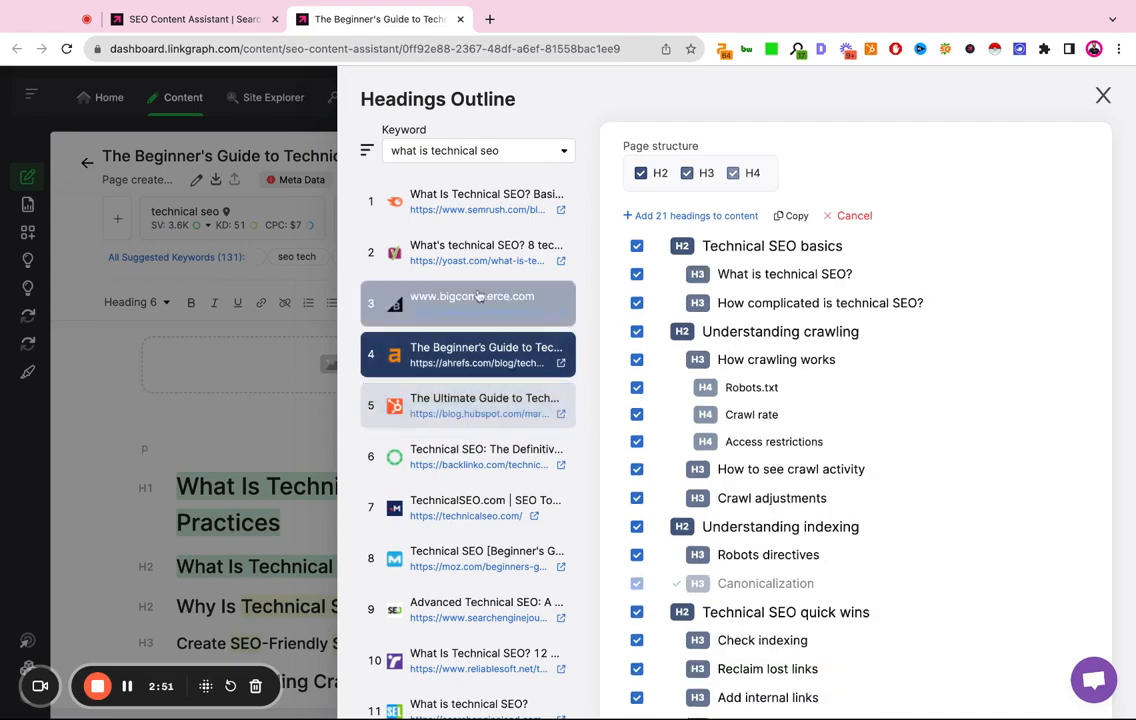
{"action": "left_click", "coordinate": [480, 300]}
{"action": "left_click", "coordinate": [483, 260]}
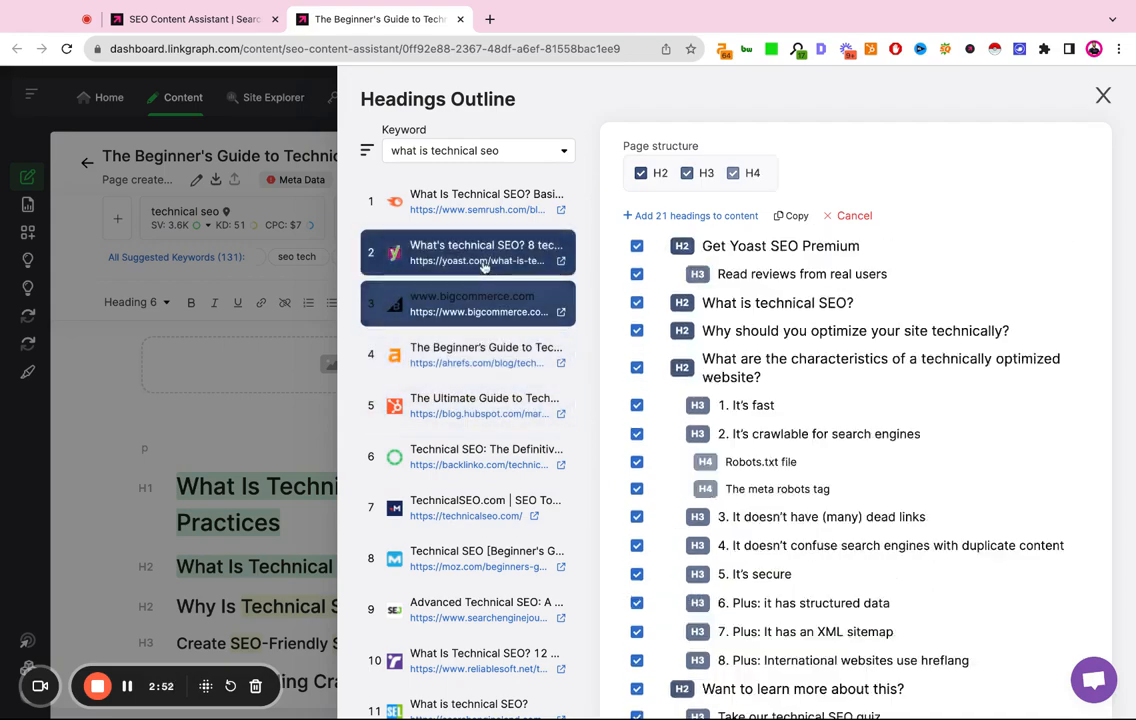
{"action": "left_click", "coordinate": [1102, 95]}
Review the article's added headings, open the Complete SEO Article template of the AI writer and enable its headings section
{"action": "scroll", "coordinate": [629, 550], "scroll_direction": "down", "scroll_amount": 4}
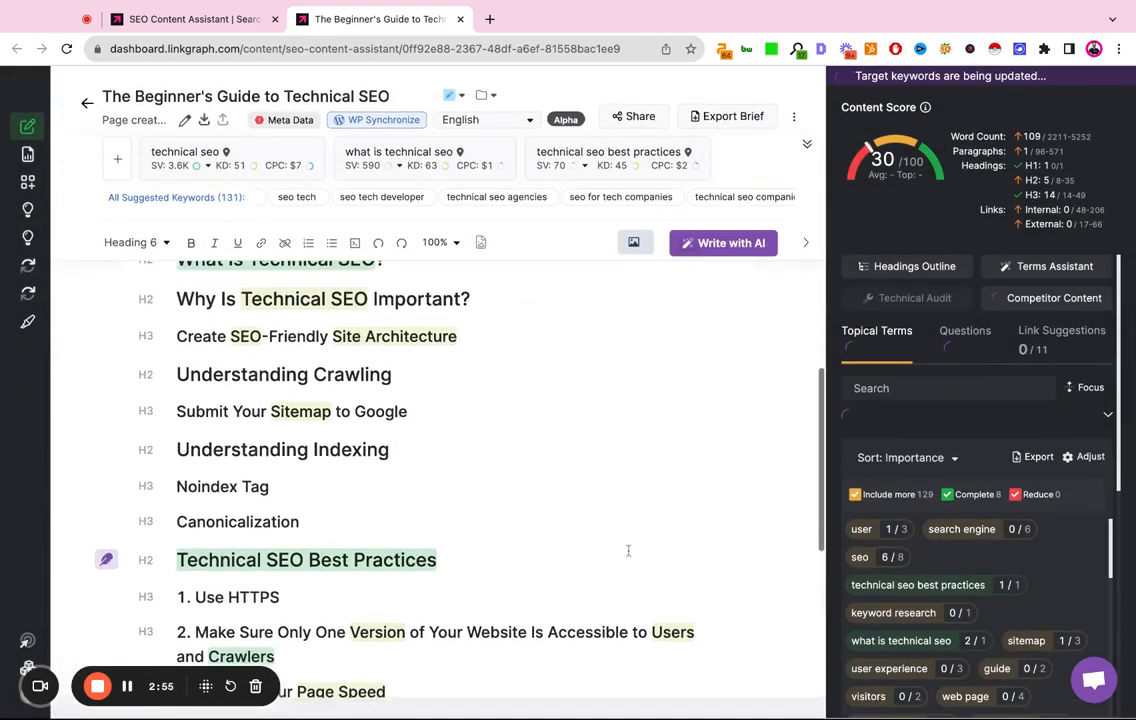
{"action": "scroll", "coordinate": [629, 550], "scroll_direction": "up", "scroll_amount": 2}
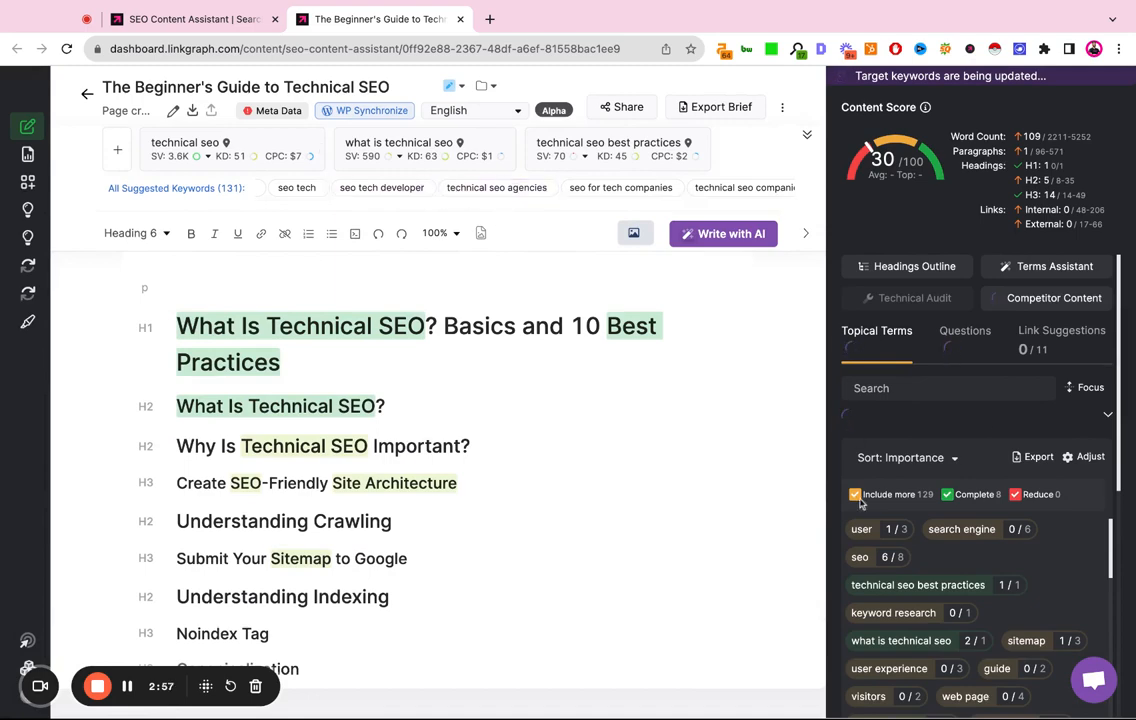
{"action": "scroll", "coordinate": [461, 412], "scroll_direction": "down", "scroll_amount": 5}
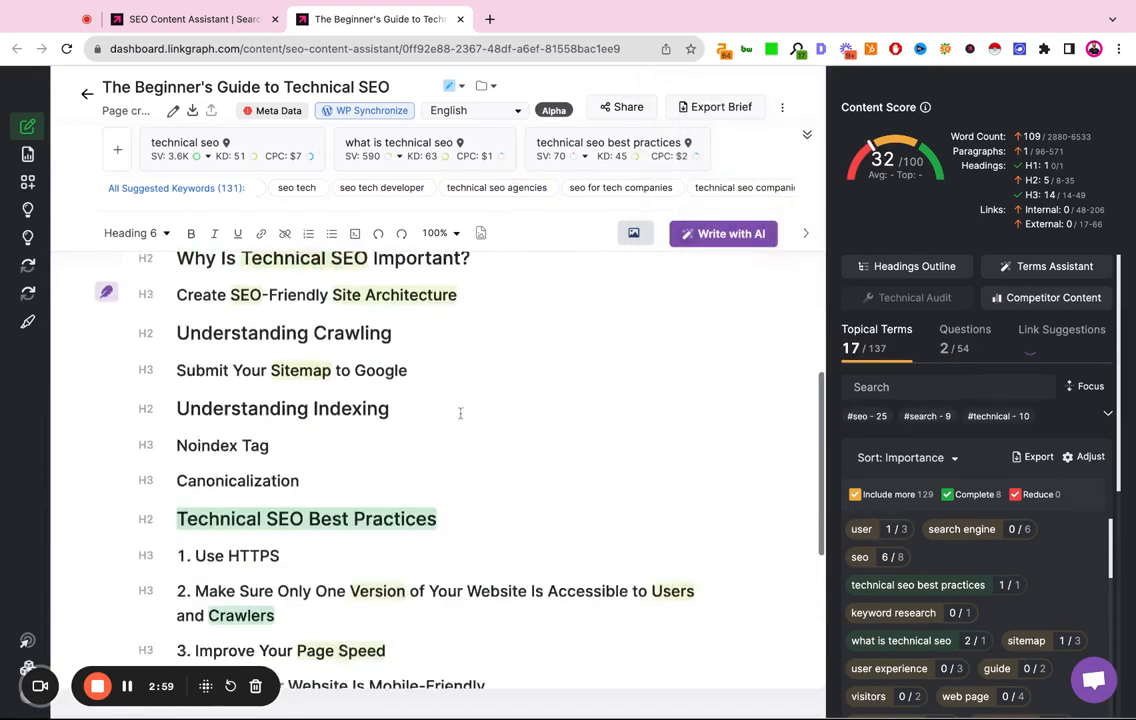
{"action": "scroll", "coordinate": [461, 412], "scroll_direction": "up", "scroll_amount": 10}
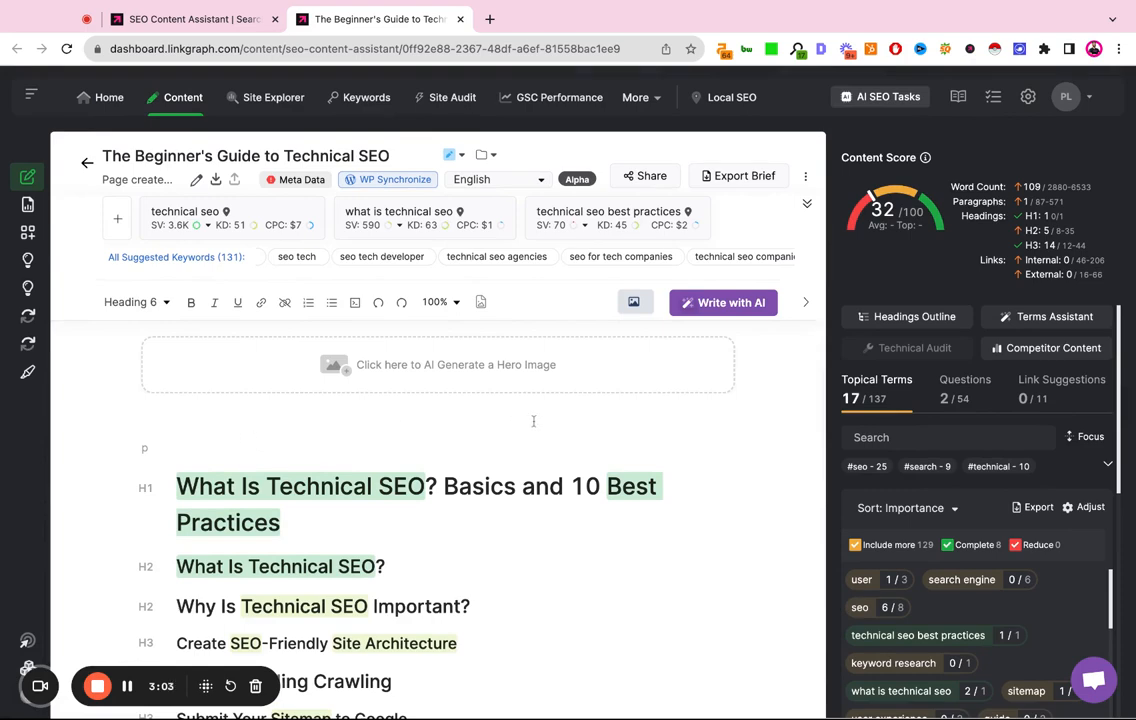
{"action": "left_click", "coordinate": [710, 311]}
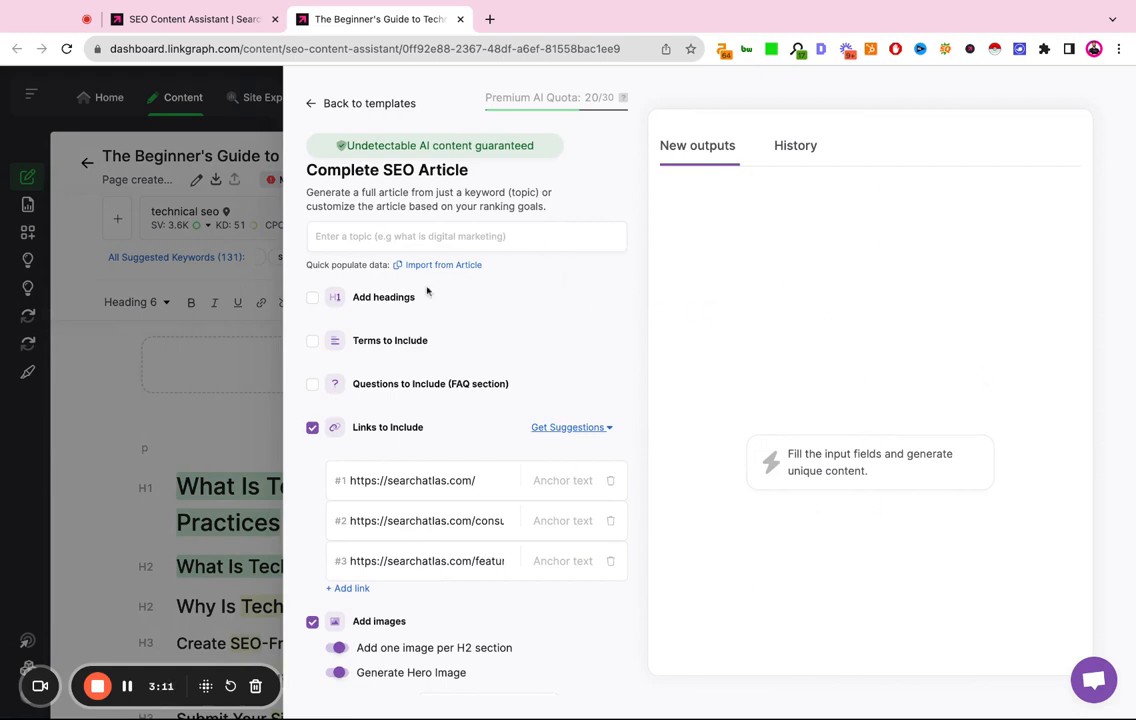
{"action": "scroll", "coordinate": [427, 291], "scroll_direction": "down", "scroll_amount": 1}
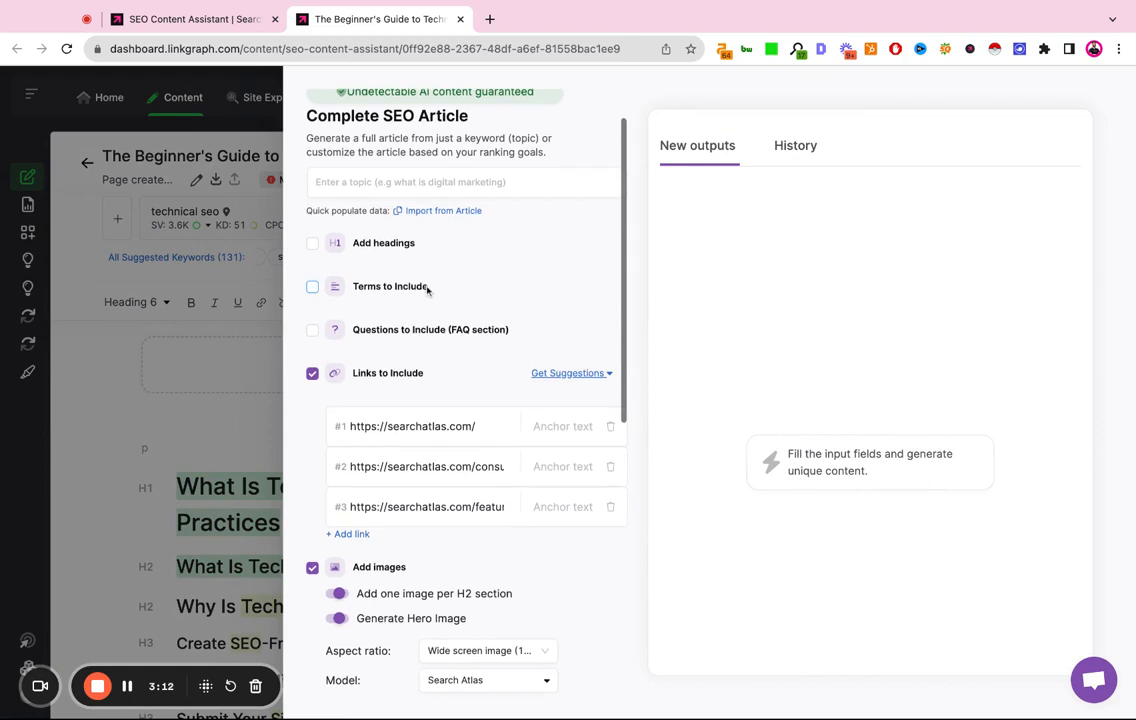
{"action": "left_click", "coordinate": [313, 245]}
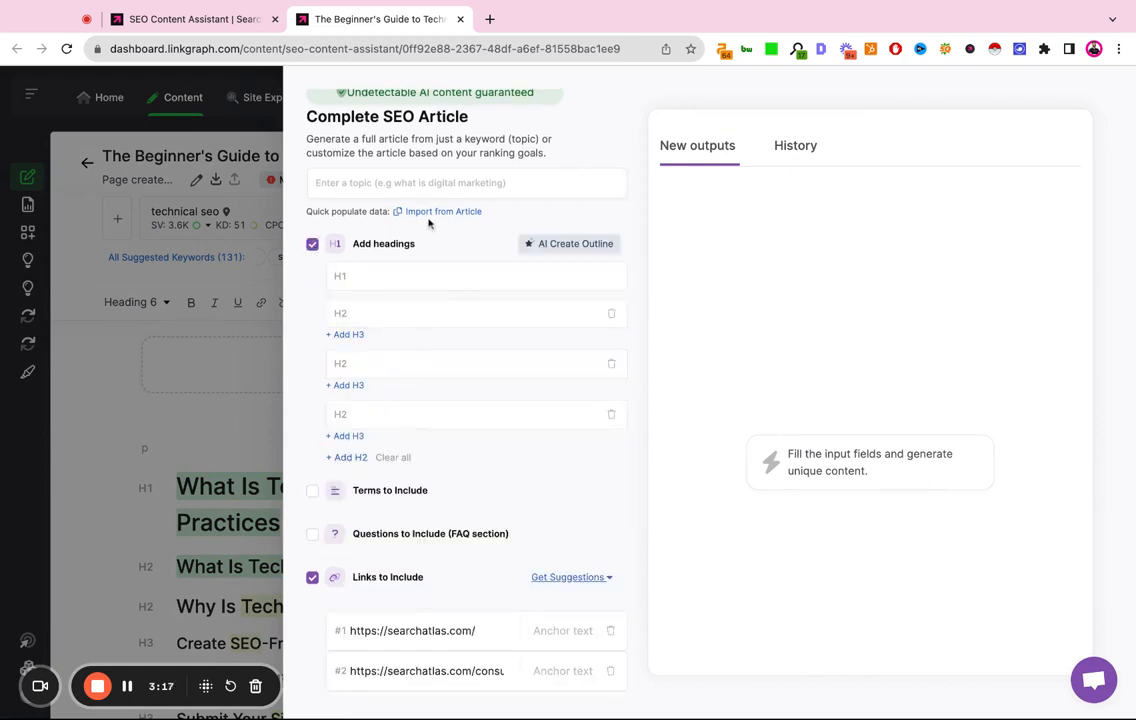
Generate a heading outline with AI for the article and review its H2 and H3 headings
{"action": "left_click", "coordinate": [572, 249]}
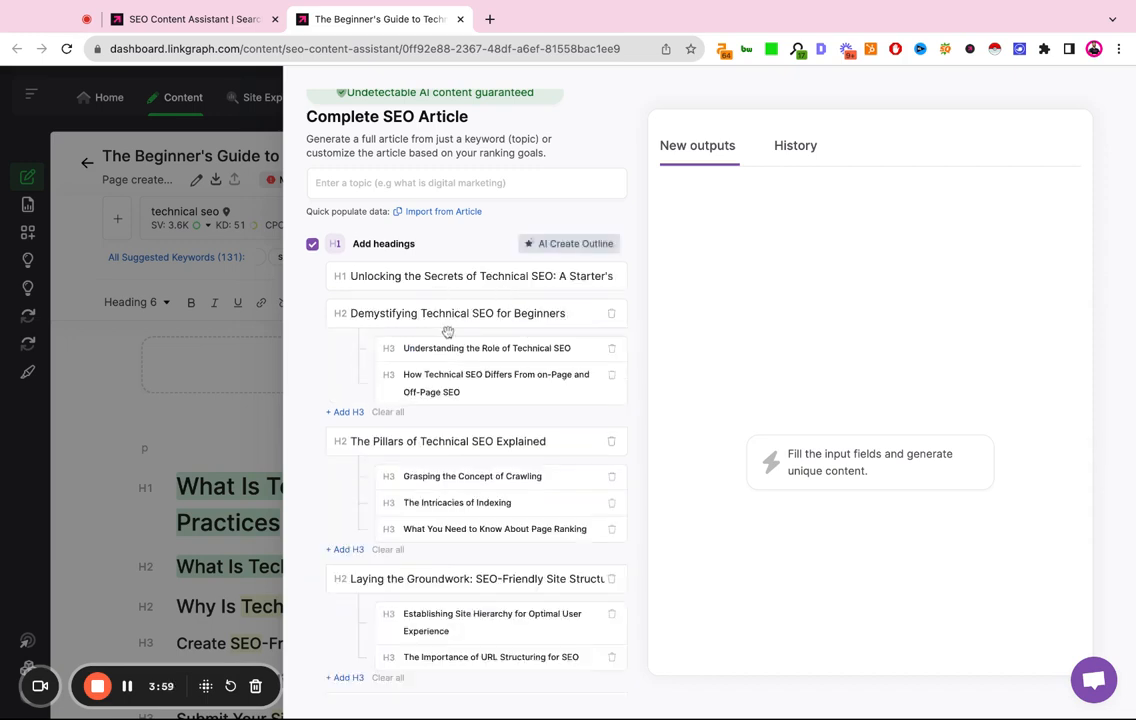
{"action": "scroll", "coordinate": [431, 446], "scroll_direction": "down", "scroll_amount": 5}
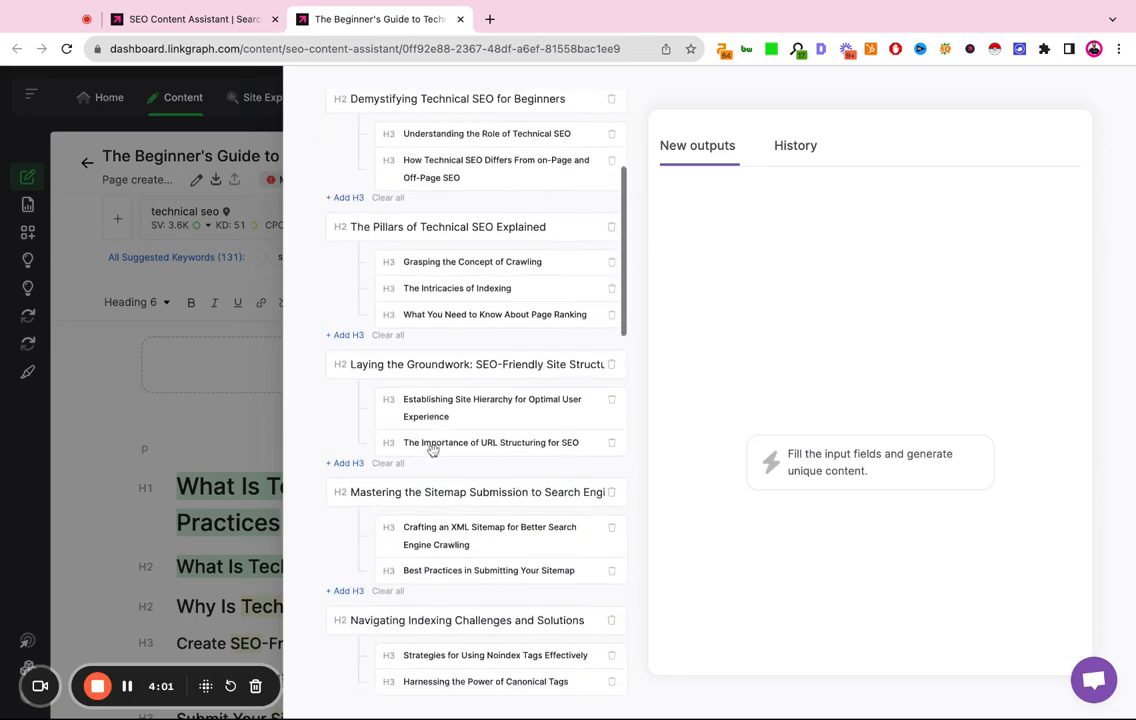
{"action": "scroll", "coordinate": [433, 451], "scroll_direction": "down", "scroll_amount": 9}
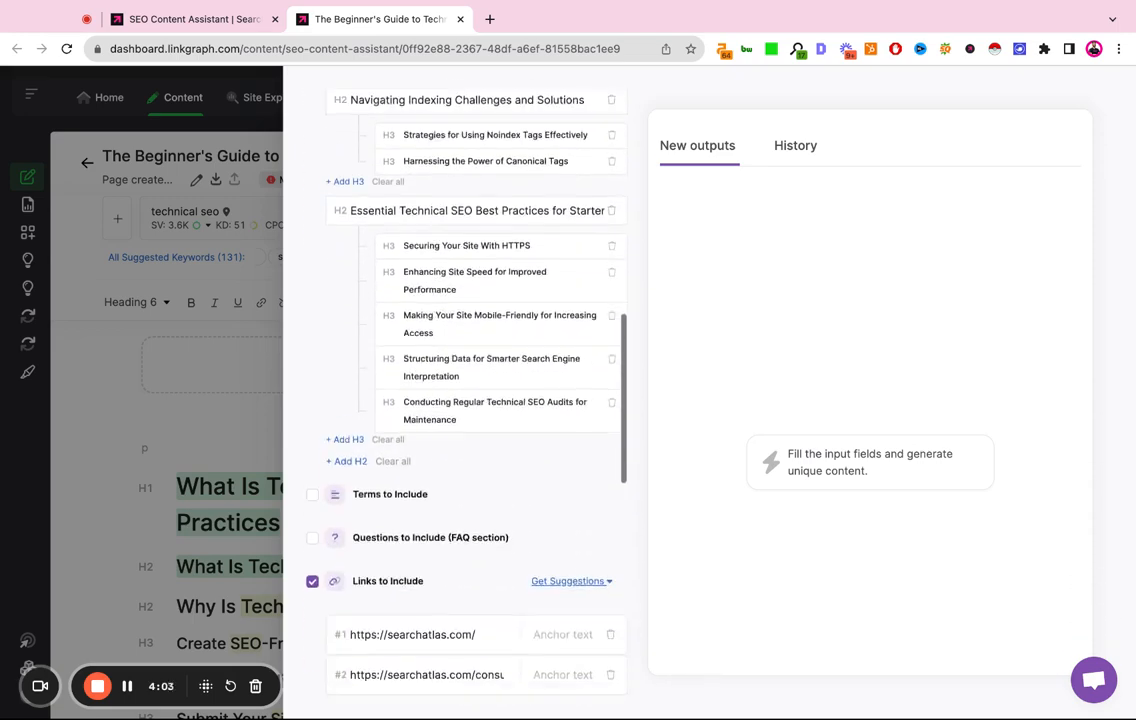
{"action": "scroll", "coordinate": [433, 451], "scroll_direction": "up", "scroll_amount": 3}
{"action": "scroll", "coordinate": [458, 317], "scroll_direction": "up", "scroll_amount": 12}
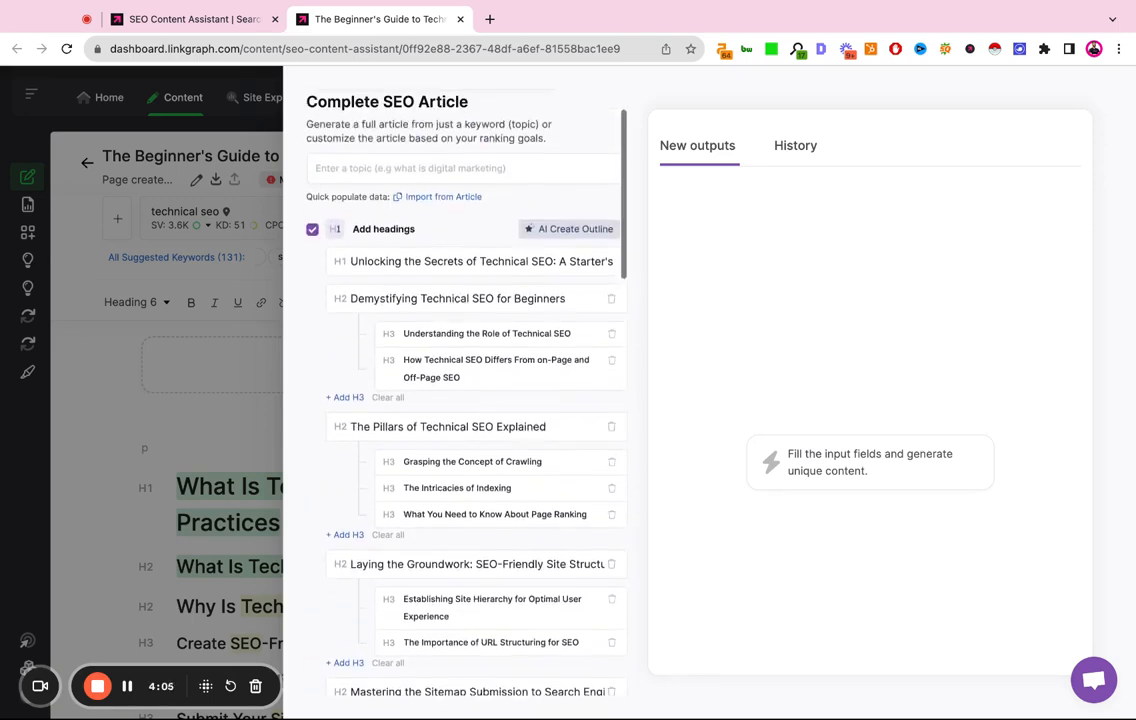
{"action": "scroll", "coordinate": [468, 470], "scroll_direction": "down", "scroll_amount": 12}
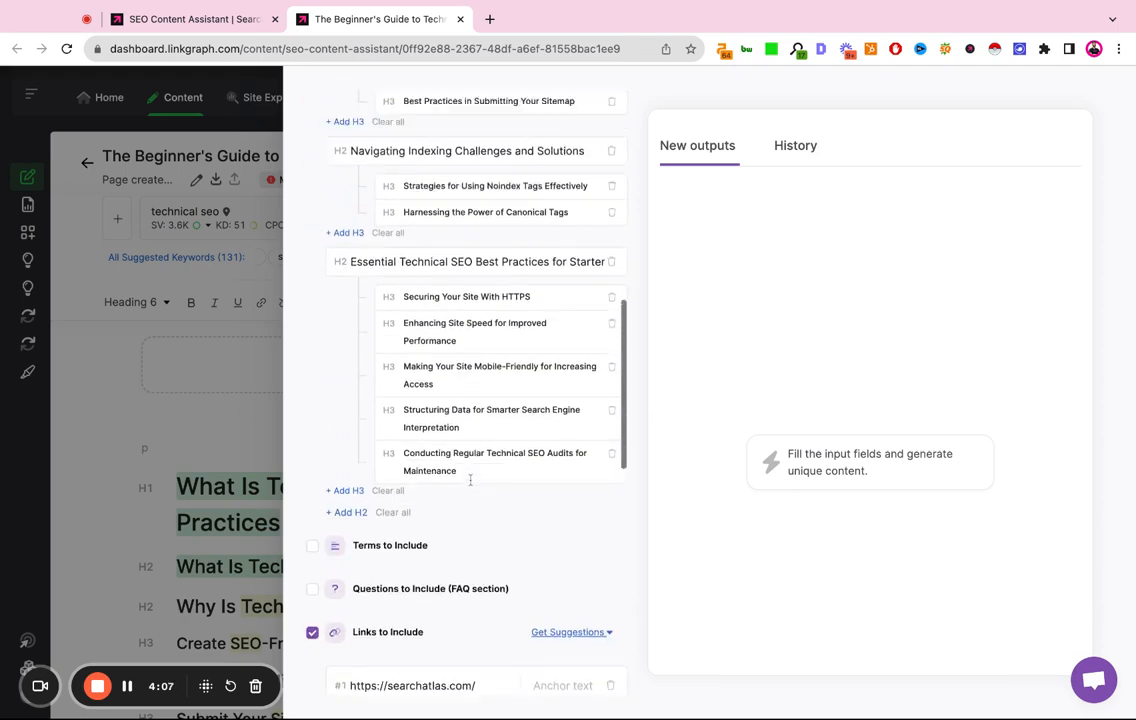
{"action": "scroll", "coordinate": [470, 482], "scroll_direction": "up", "scroll_amount": 8}
{"action": "scroll", "coordinate": [440, 480], "scroll_direction": "up", "scroll_amount": 6}
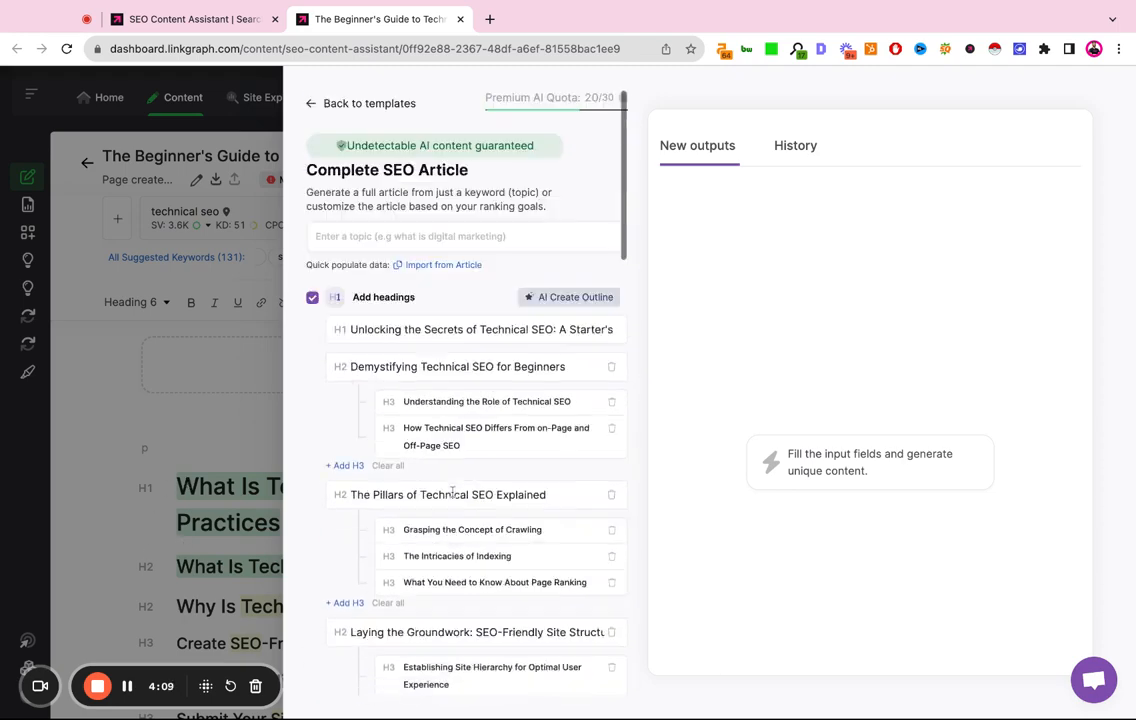
Populate the Complete SEO Article form with the headings and terms imported from the existing article, and review them
{"action": "left_click", "coordinate": [456, 270]}
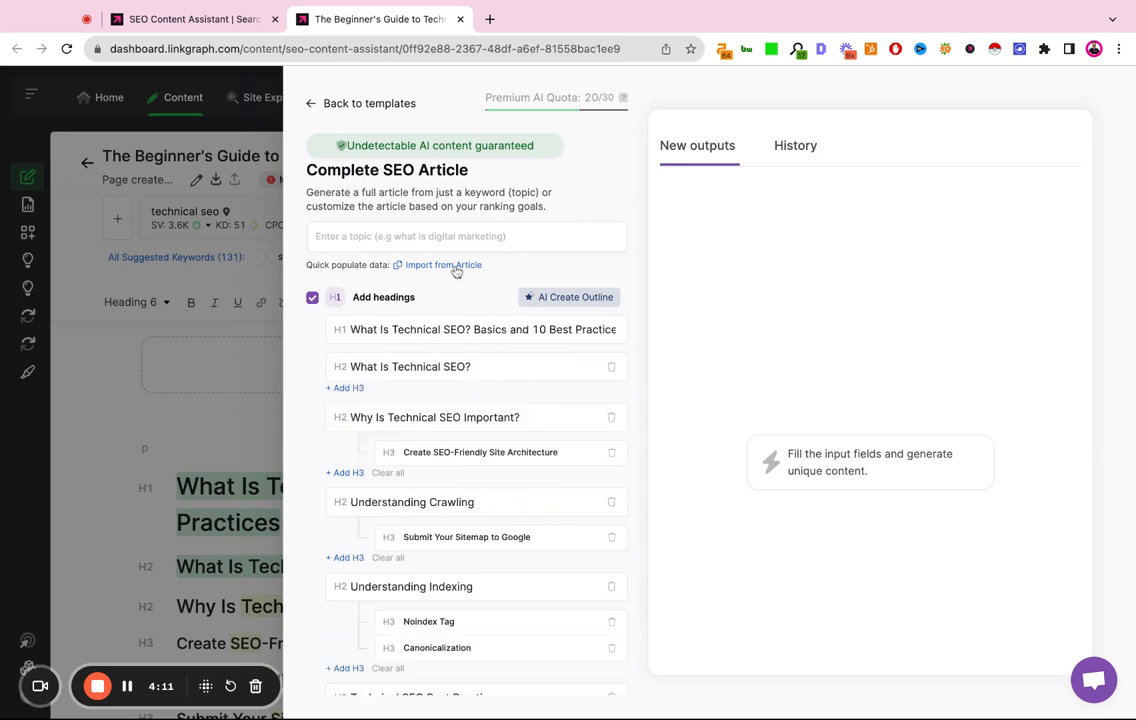
{"action": "scroll", "coordinate": [460, 293], "scroll_direction": "down", "scroll_amount": 1}
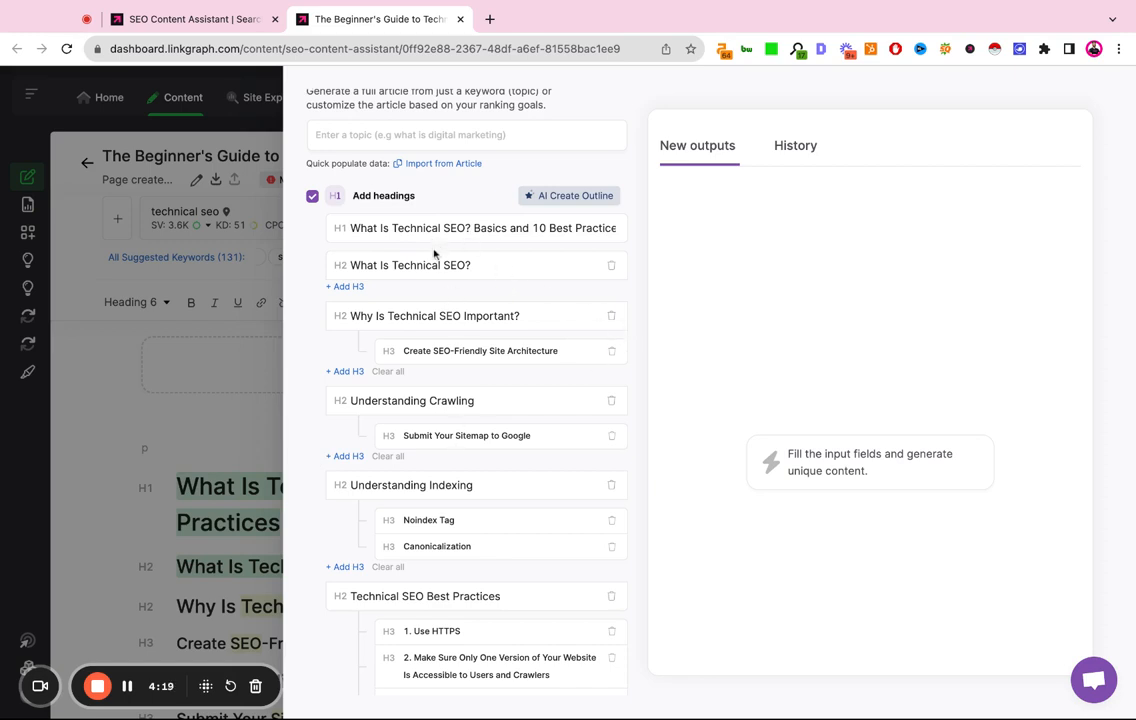
{"action": "scroll", "coordinate": [431, 388], "scroll_direction": "down", "scroll_amount": 6}
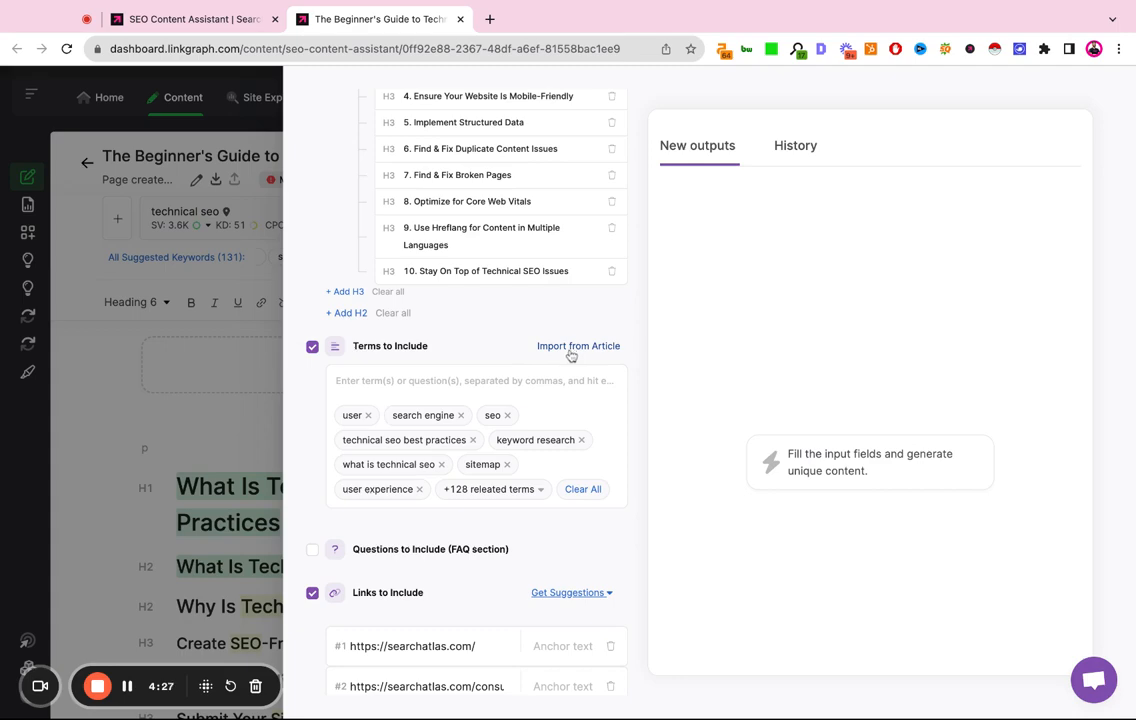
{"action": "scroll", "coordinate": [571, 355], "scroll_direction": "up", "scroll_amount": 8}
{"action": "scroll", "coordinate": [452, 295], "scroll_direction": "down", "scroll_amount": 1}
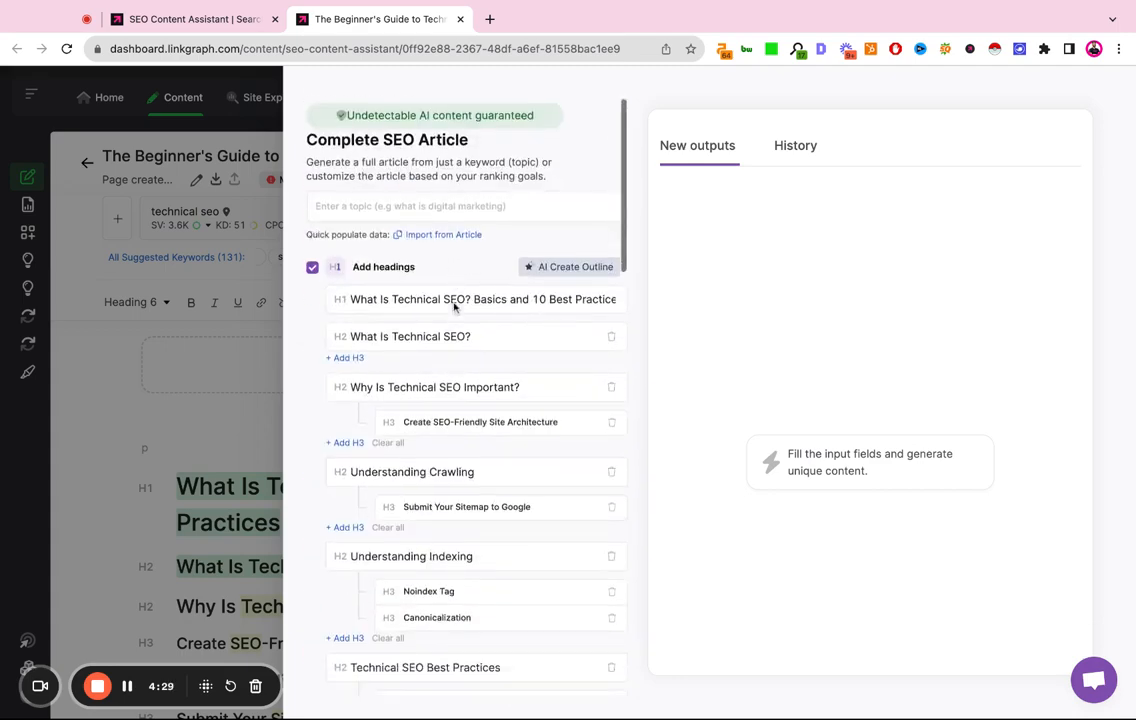
{"action": "scroll", "coordinate": [454, 307], "scroll_direction": "down", "scroll_amount": 10}
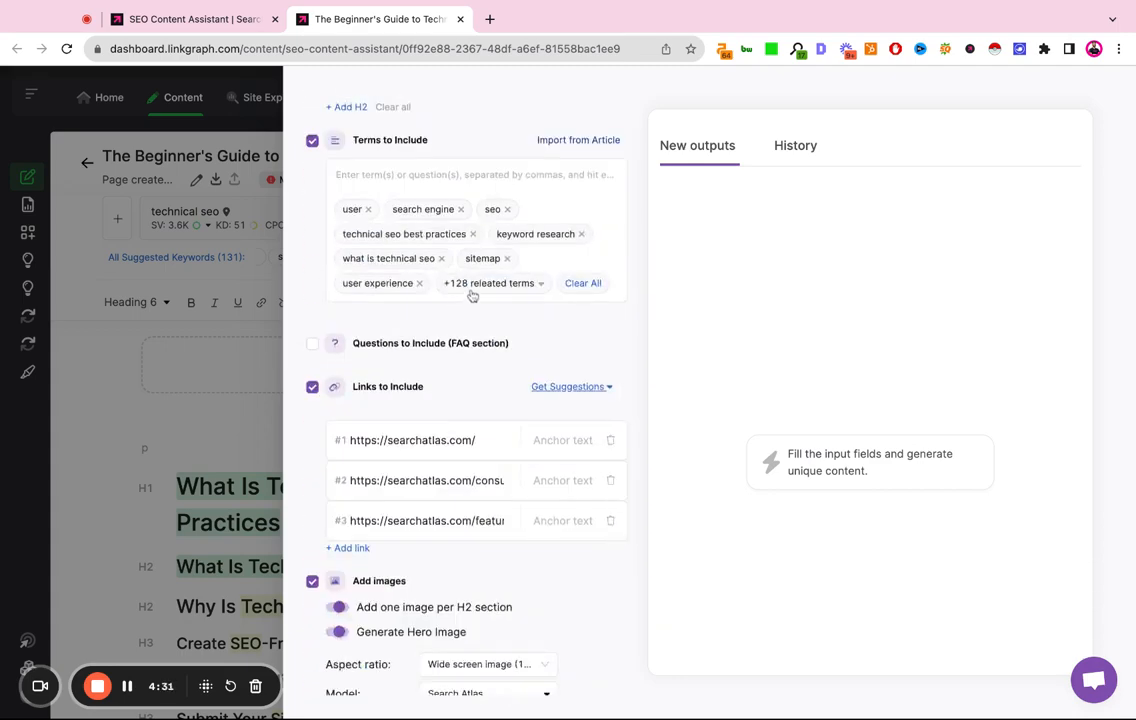
Expand the related terms under Terms to Include and examine the full list of imported terms
{"action": "left_click", "coordinate": [471, 292]}
{"action": "scroll", "coordinate": [413, 474], "scroll_direction": "down", "scroll_amount": 8}
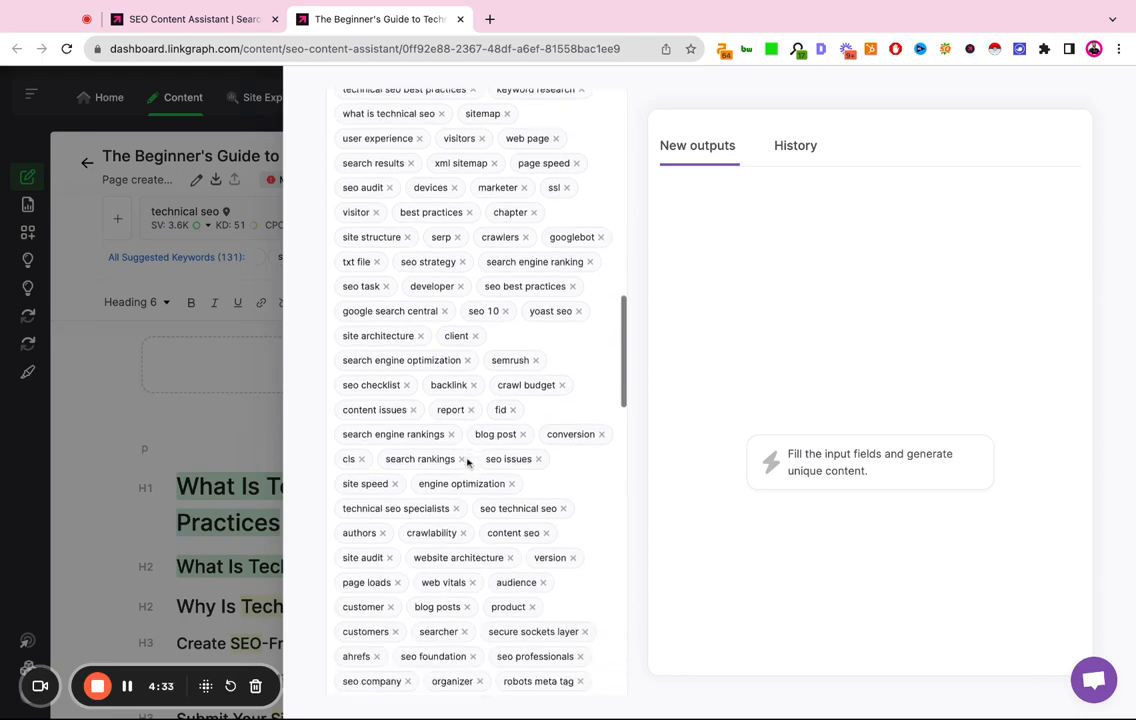
{"action": "scroll", "coordinate": [467, 461], "scroll_direction": "down", "scroll_amount": 9}
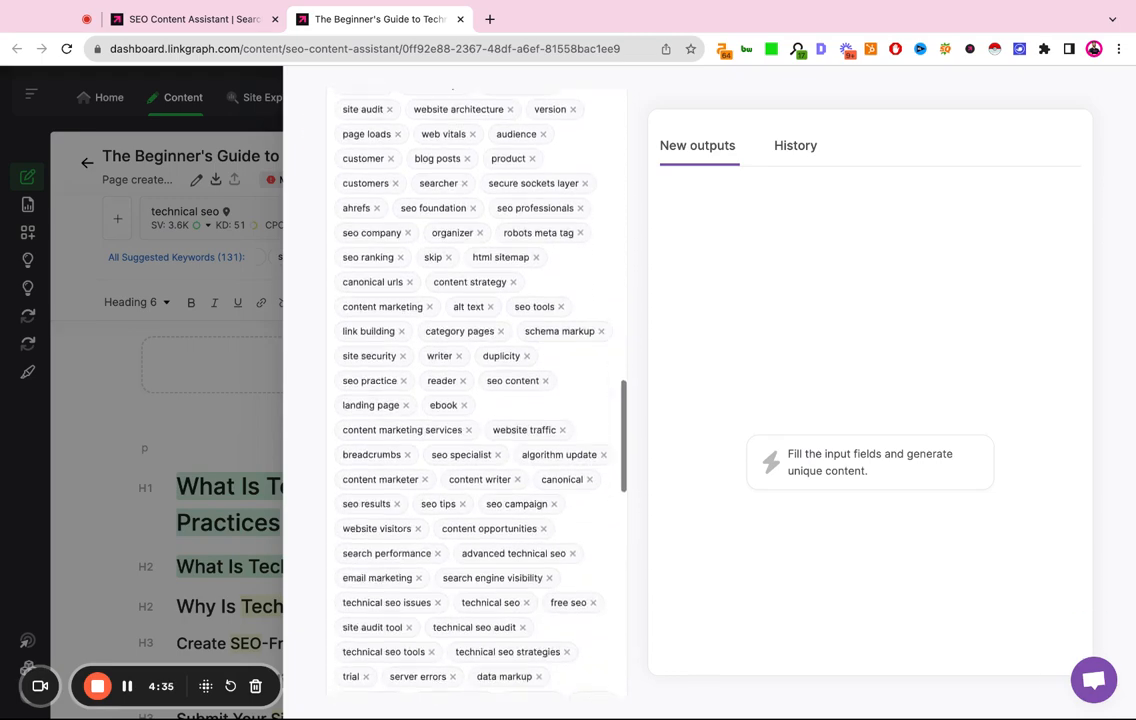
{"action": "scroll", "coordinate": [475, 380], "scroll_direction": "up", "scroll_amount": 3}
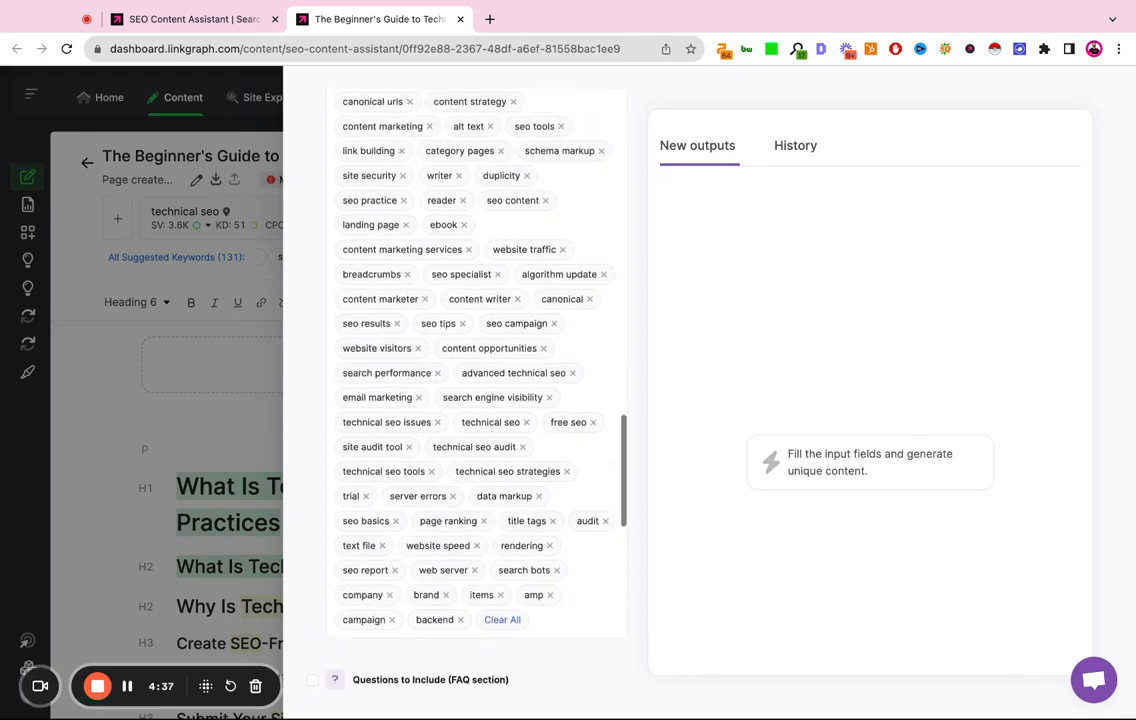
{"action": "scroll", "coordinate": [475, 380], "scroll_direction": "up", "scroll_amount": 9}
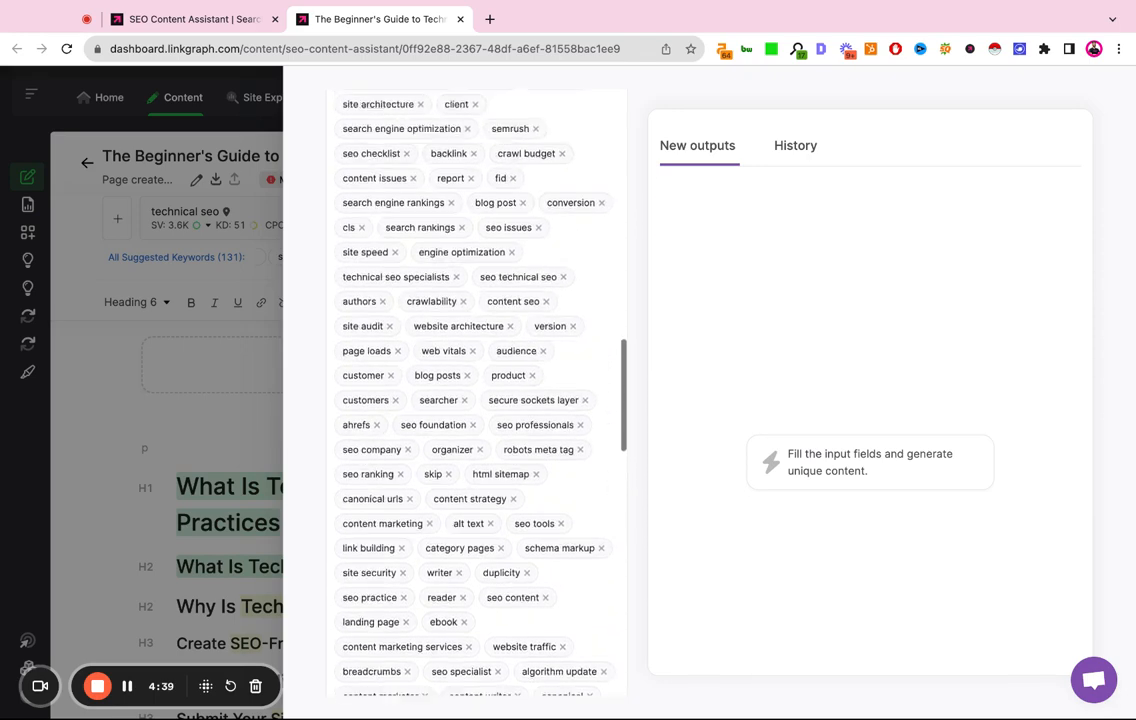
{"action": "scroll", "coordinate": [475, 390], "scroll_direction": "down", "scroll_amount": 9}
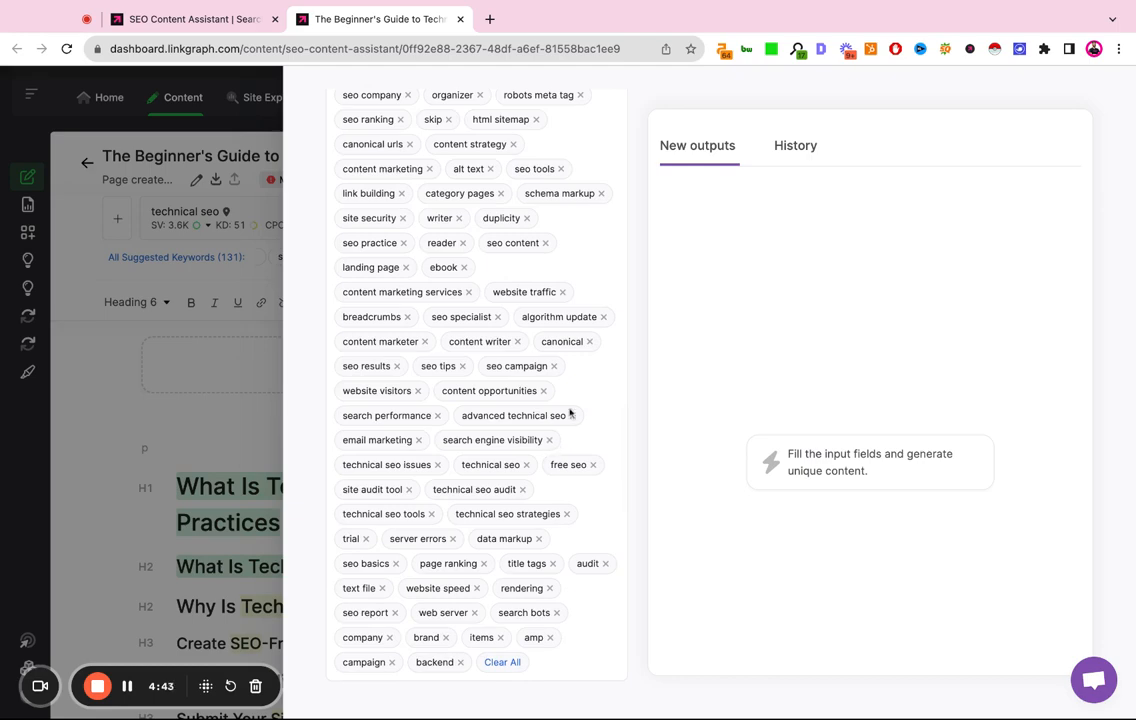
{"action": "scroll", "coordinate": [570, 412], "scroll_direction": "down", "scroll_amount": 1}
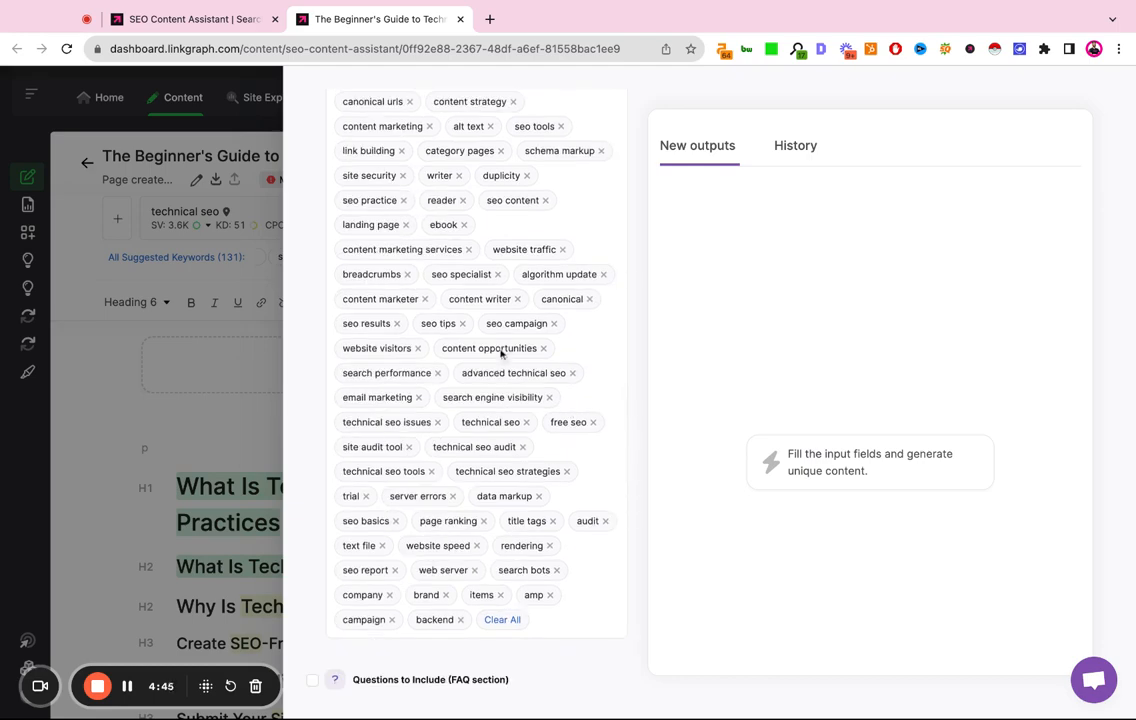
{"action": "scroll", "coordinate": [539, 383], "scroll_direction": "up", "scroll_amount": 10}
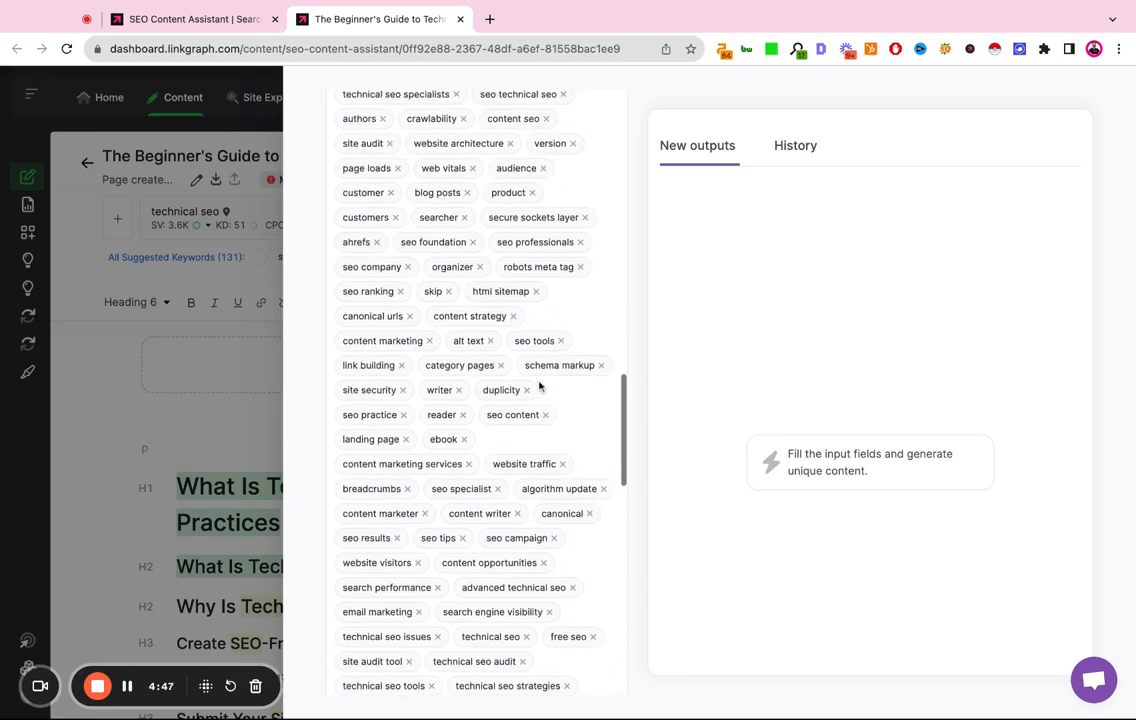
{"action": "scroll", "coordinate": [533, 368], "scroll_direction": "up", "scroll_amount": 3}
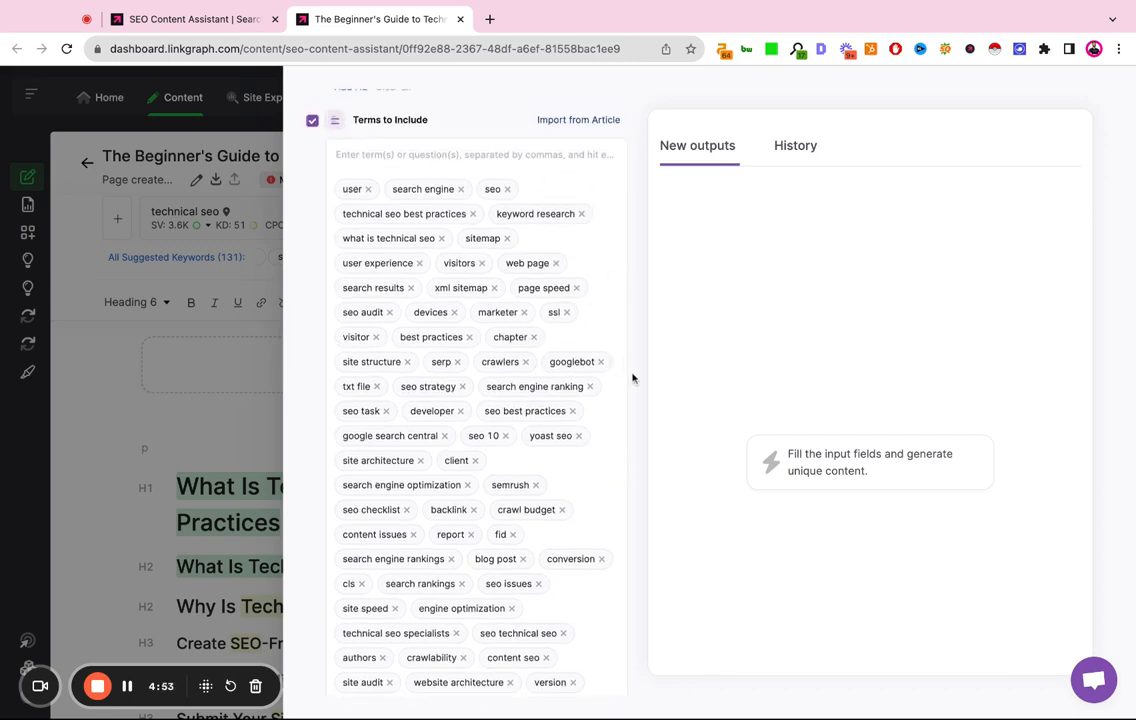
Enable Questions to Include (FAQ section) and set its questions to "Write your own"
{"action": "scroll", "coordinate": [570, 416], "scroll_direction": "down", "scroll_amount": 15}
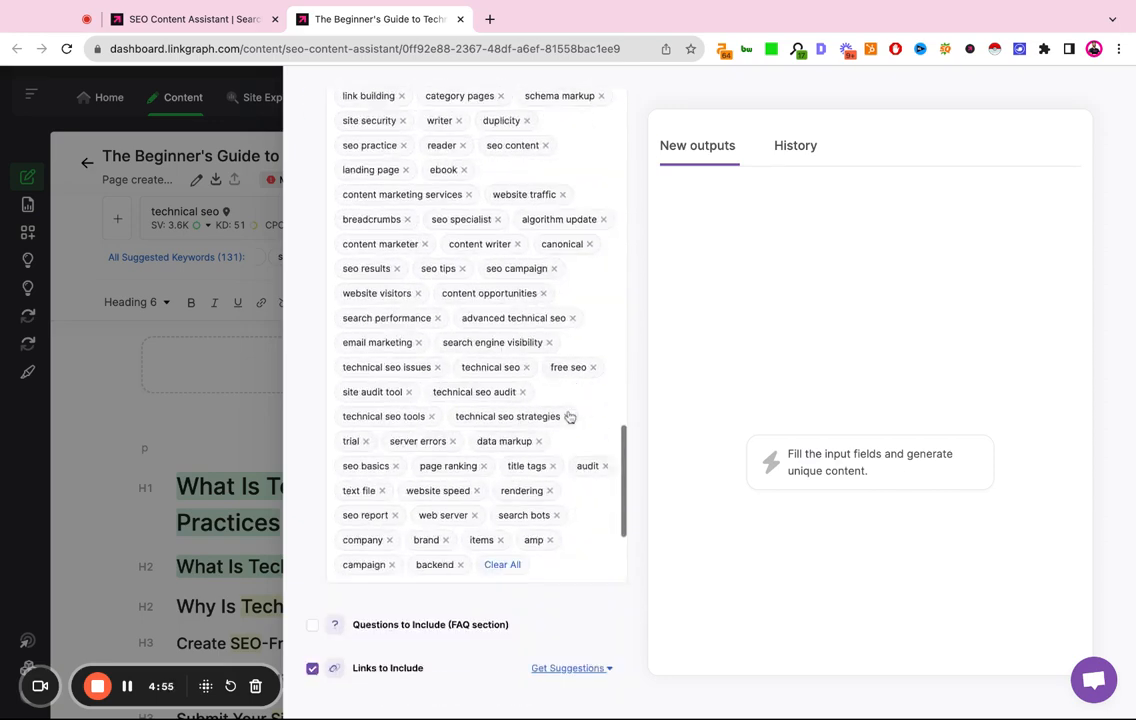
{"action": "scroll", "coordinate": [300, 200], "scroll_direction": "down", "scroll_amount": 2}
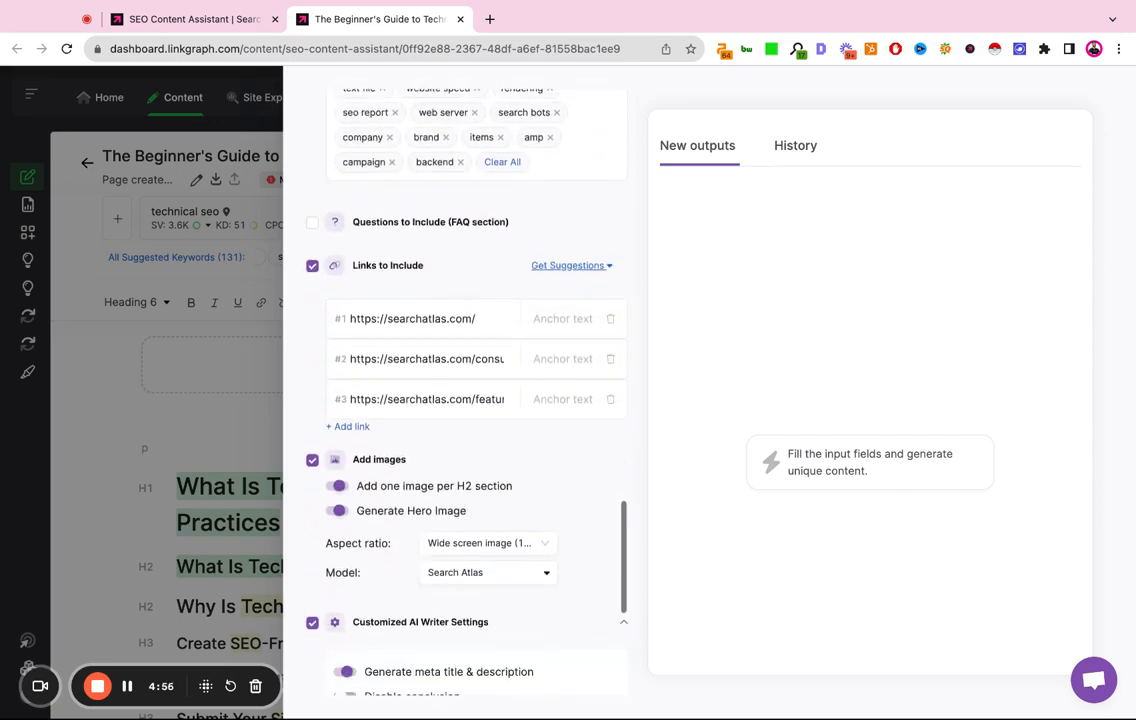
{"action": "left_click", "coordinate": [312, 222]}
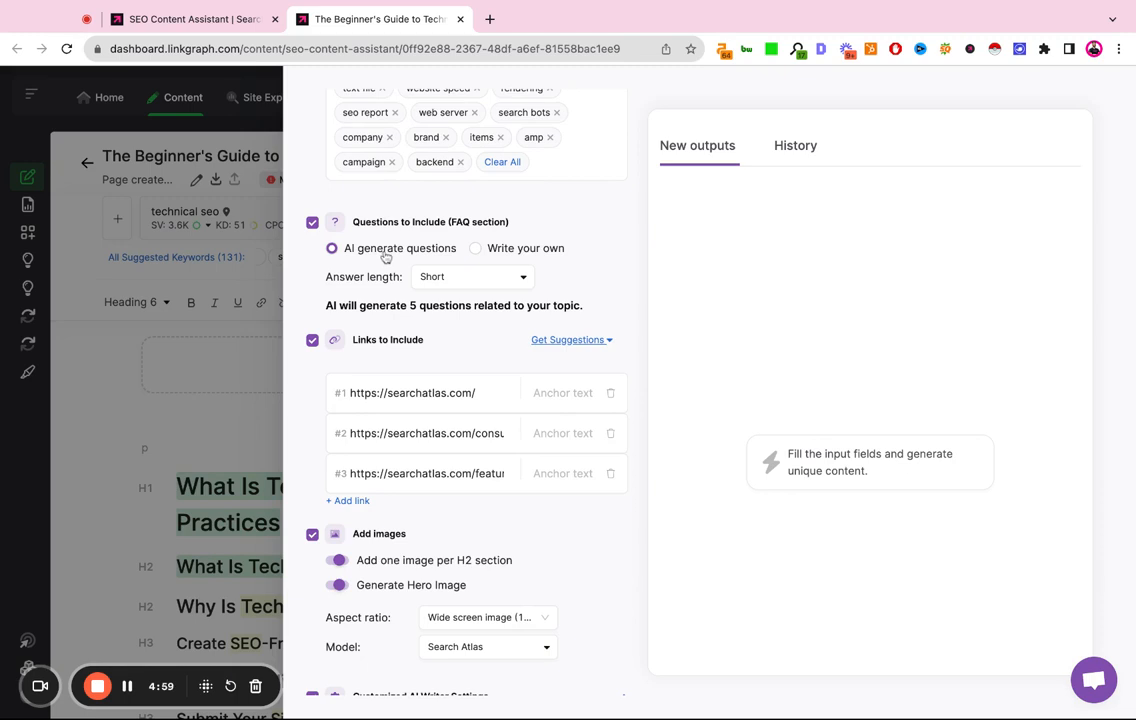
{"action": "left_click", "coordinate": [476, 249]}
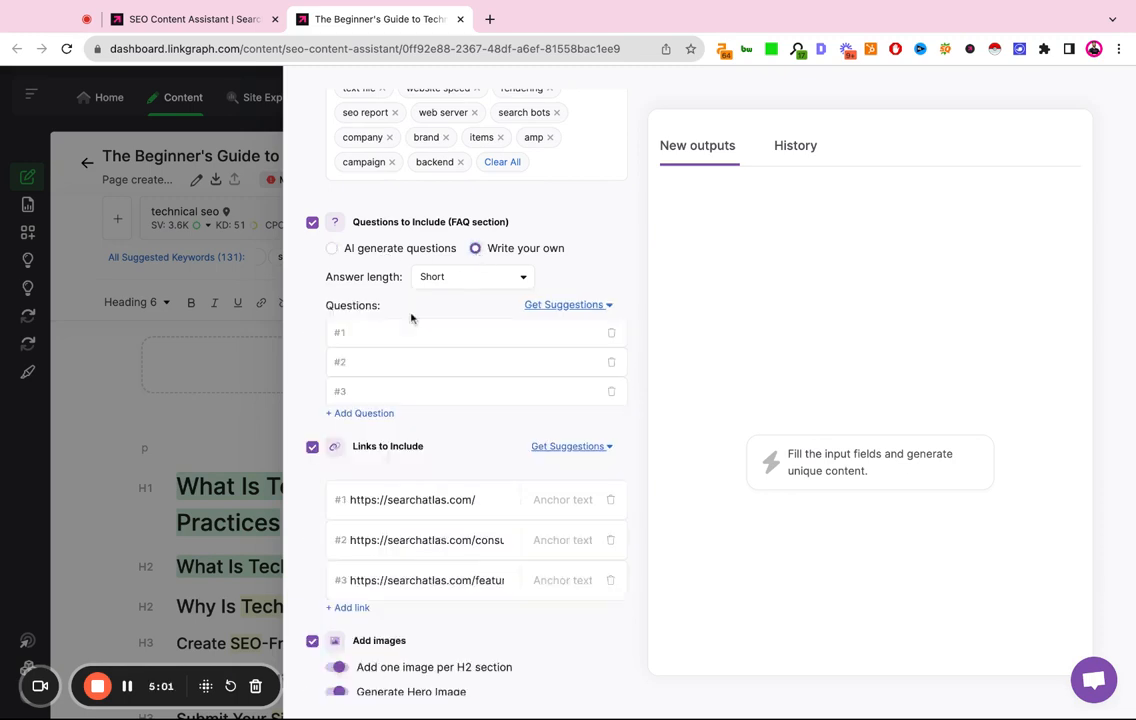
Add the suggested question "what is technical seo" to the FAQ section's questions
{"action": "left_click", "coordinate": [567, 305]}
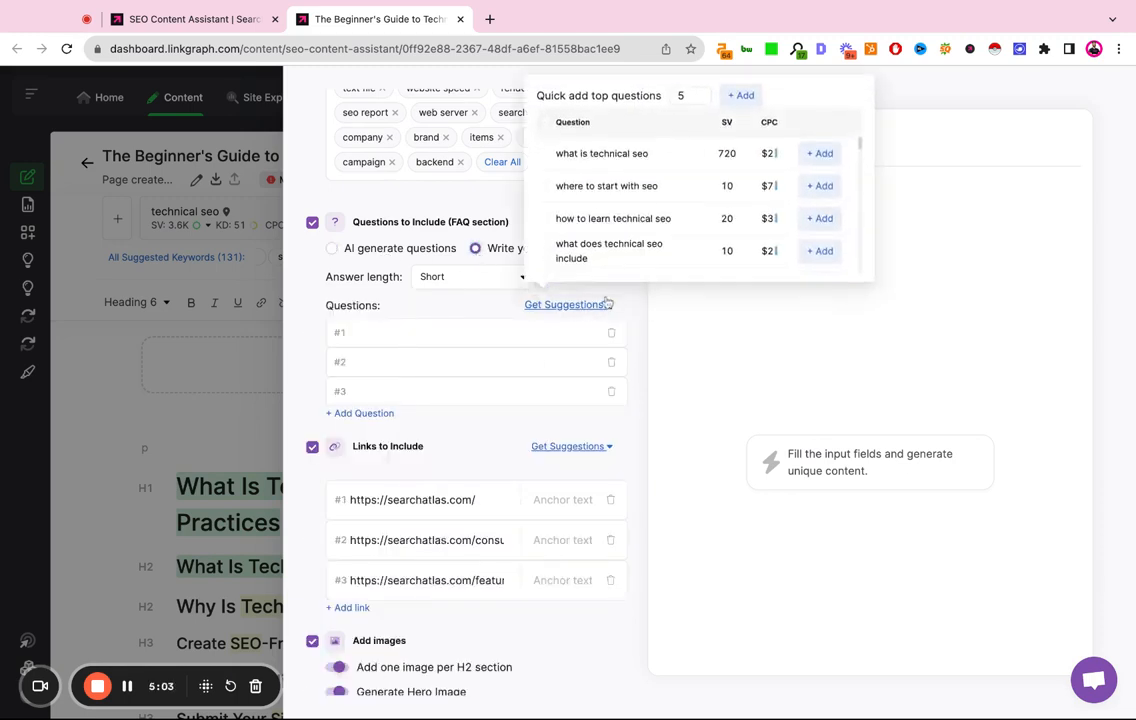
{"action": "left_click", "coordinate": [820, 154]}
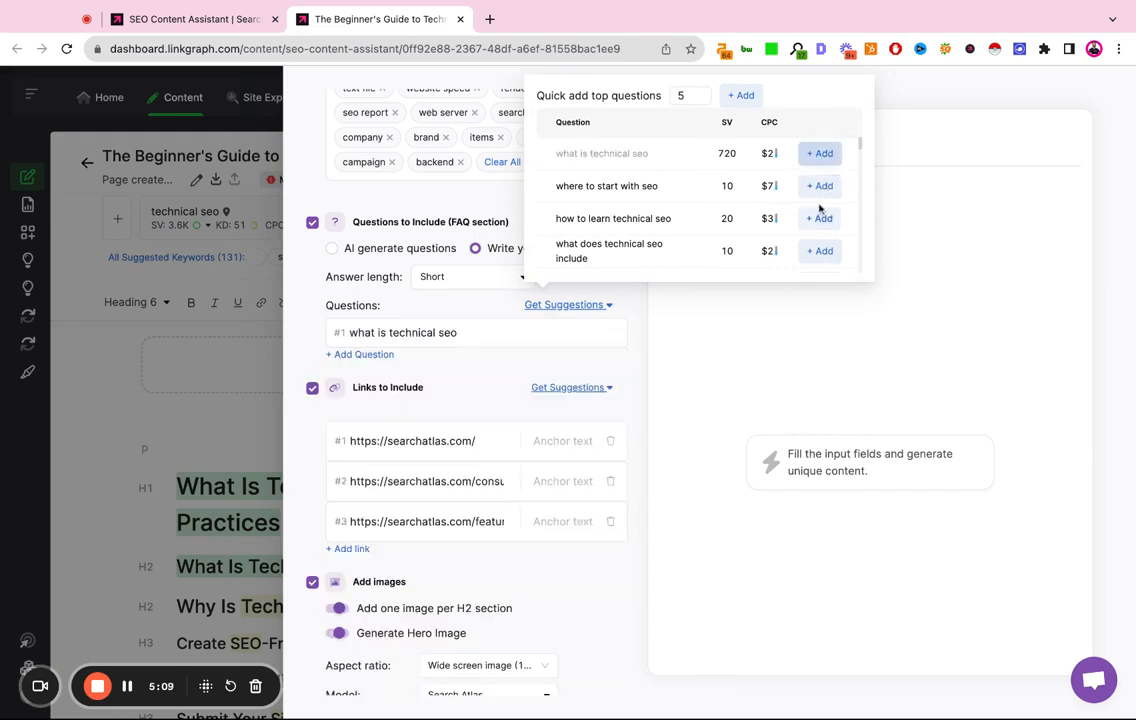
{"action": "scroll", "coordinate": [816, 232], "scroll_direction": "down", "scroll_amount": 2}
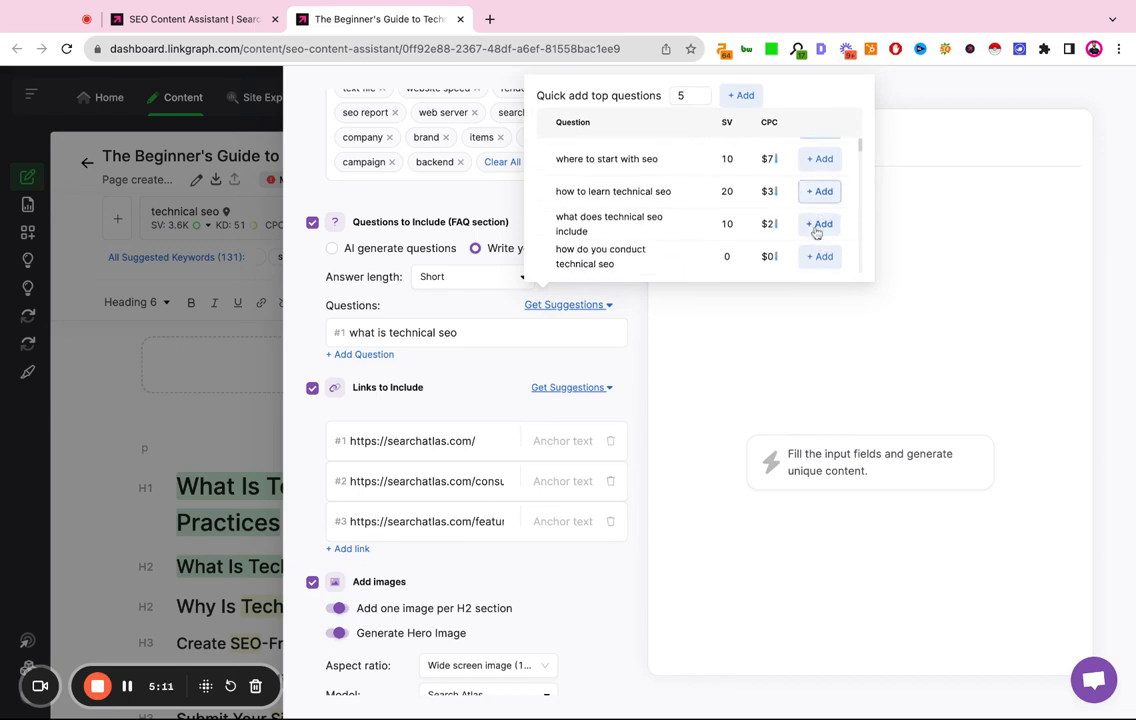
{"action": "scroll", "coordinate": [814, 233], "scroll_direction": "up", "scroll_amount": 2}
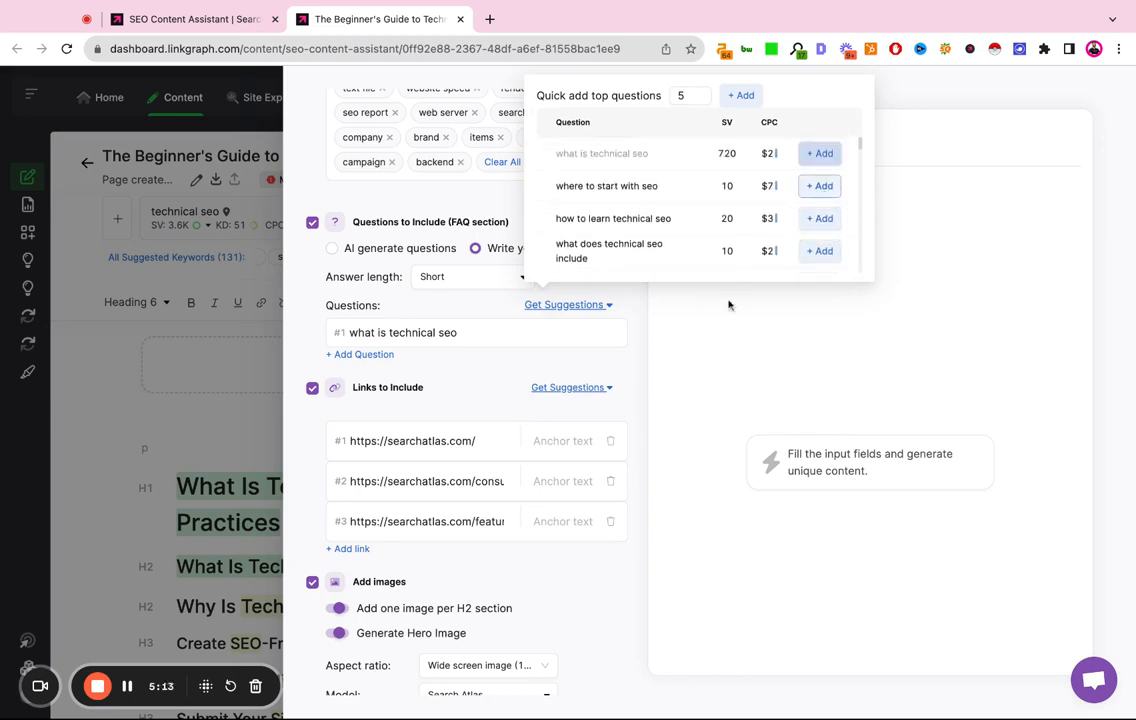
{"action": "left_click", "coordinate": [642, 422]}
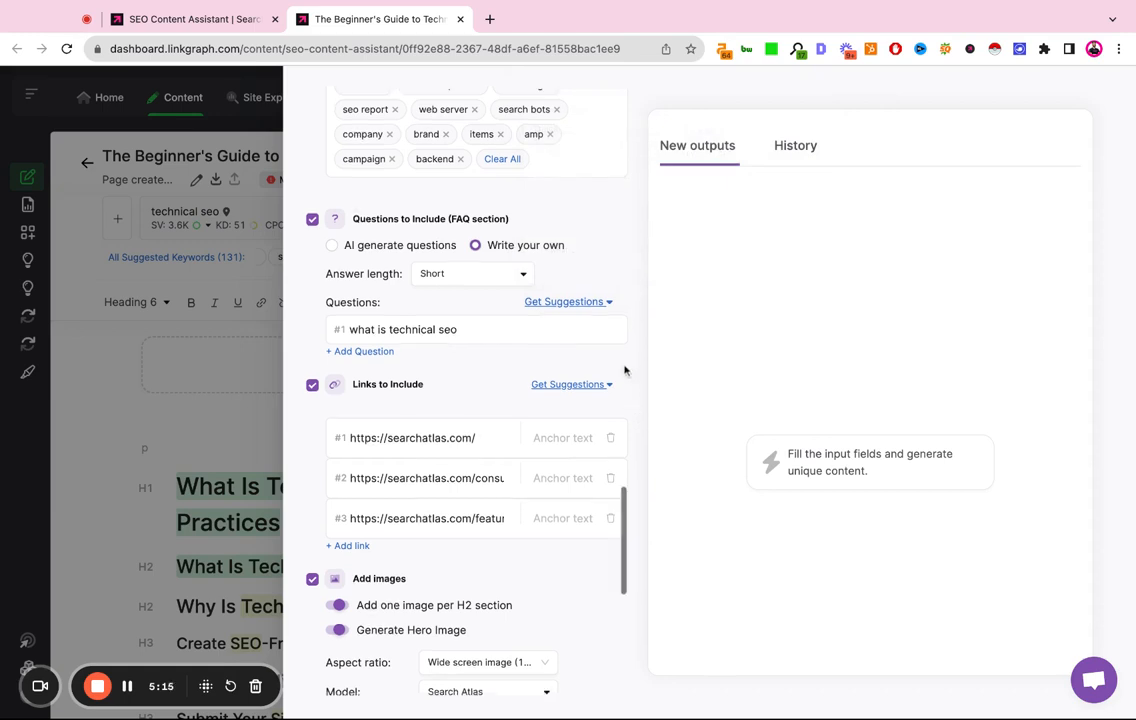
Review the link, image and AI writer settings, and generate the AI content with replacement of the current article enabled
{"action": "scroll", "coordinate": [624, 370], "scroll_direction": "down", "scroll_amount": 3}
{"action": "scroll", "coordinate": [456, 292], "scroll_direction": "up", "scroll_amount": 1}
{"action": "scroll", "coordinate": [456, 292], "scroll_direction": "down", "scroll_amount": 3}
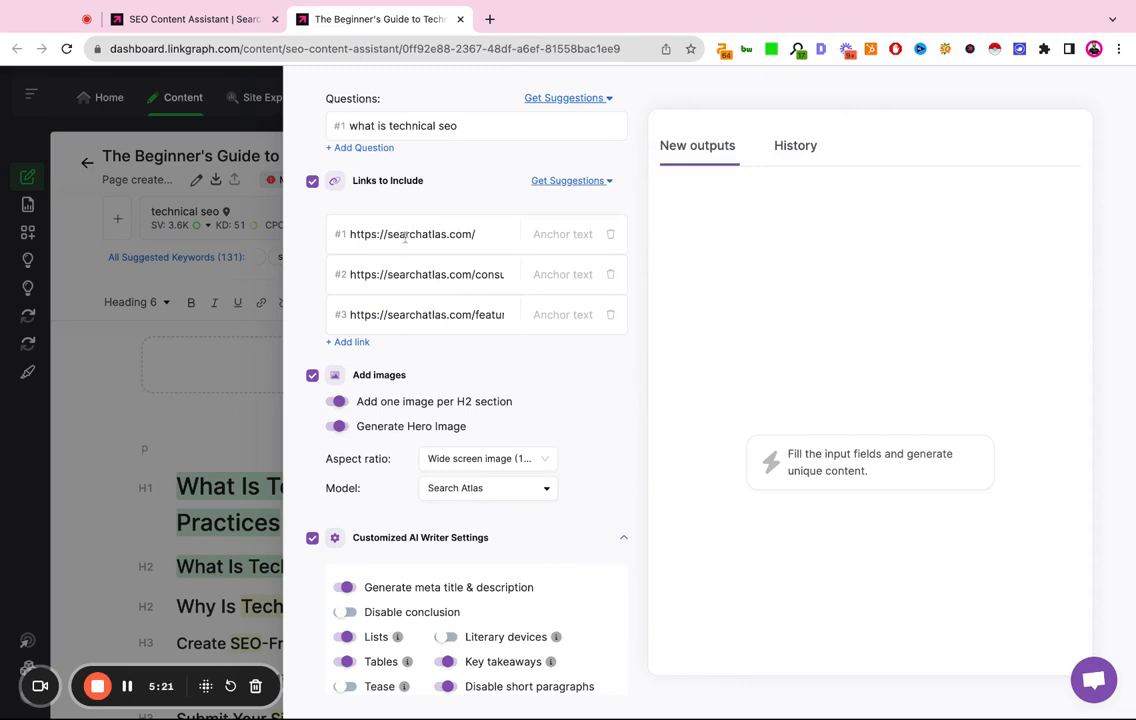
{"action": "scroll", "coordinate": [388, 286], "scroll_direction": "down", "scroll_amount": 3}
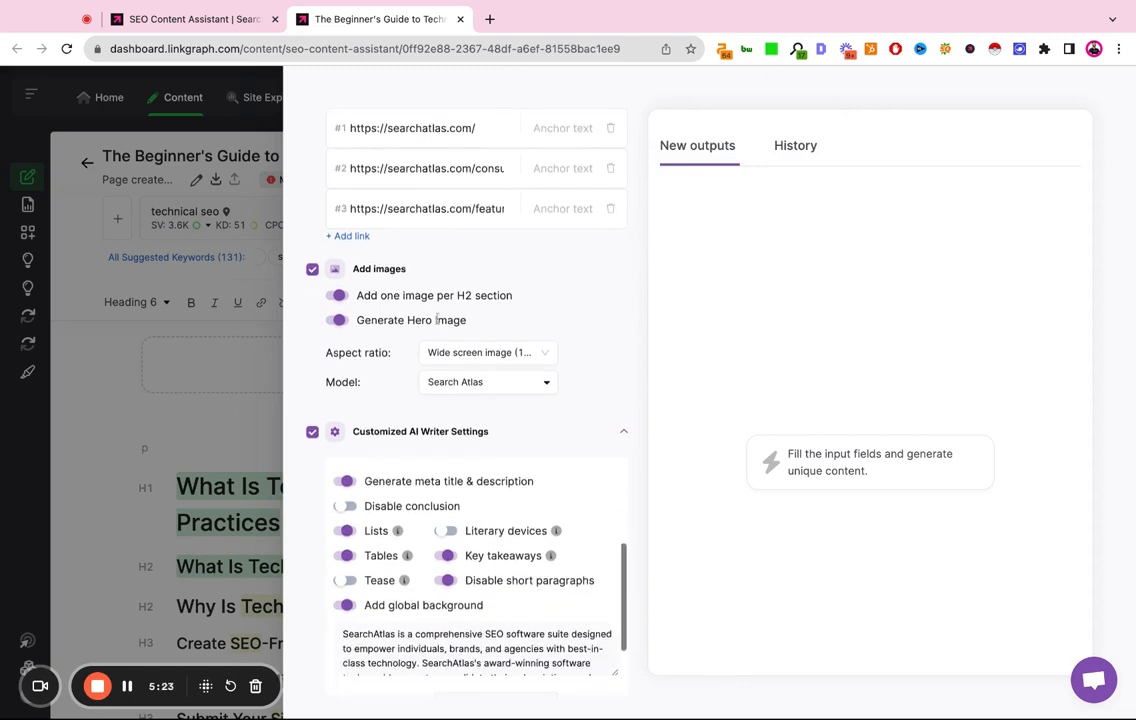
{"action": "scroll", "coordinate": [393, 310], "scroll_direction": "down", "scroll_amount": 3}
{"action": "scroll", "coordinate": [393, 310], "scroll_direction": "down", "scroll_amount": 2}
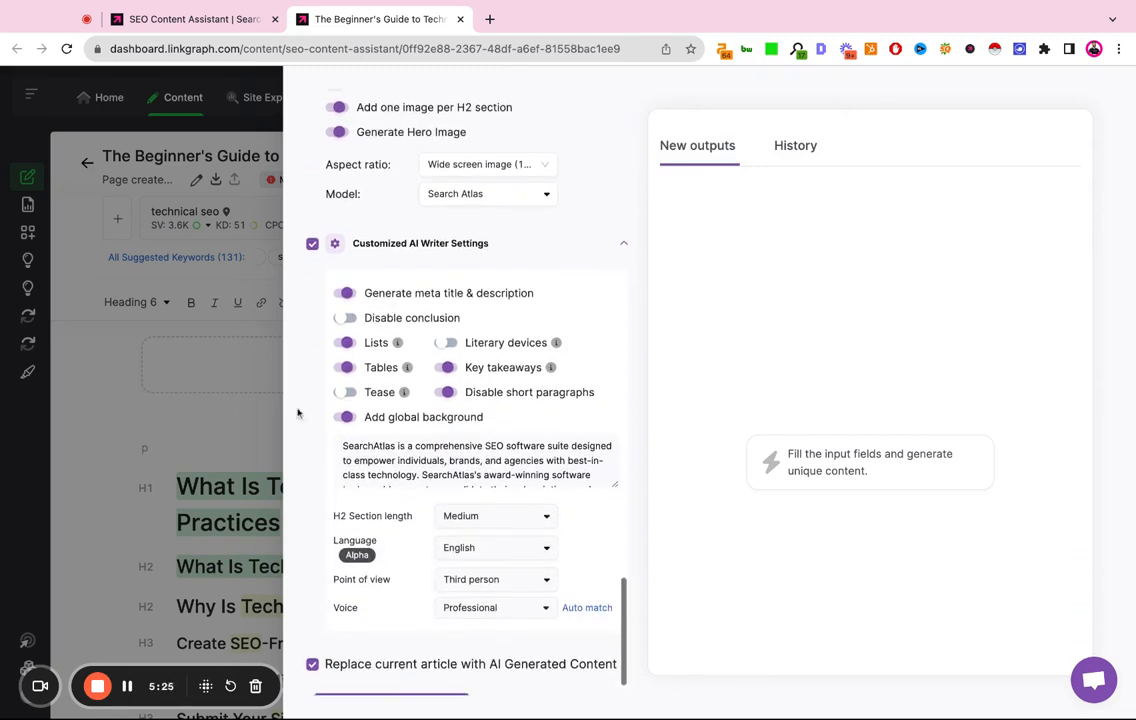
{"action": "scroll", "coordinate": [550, 345], "scroll_direction": "down", "scroll_amount": 2}
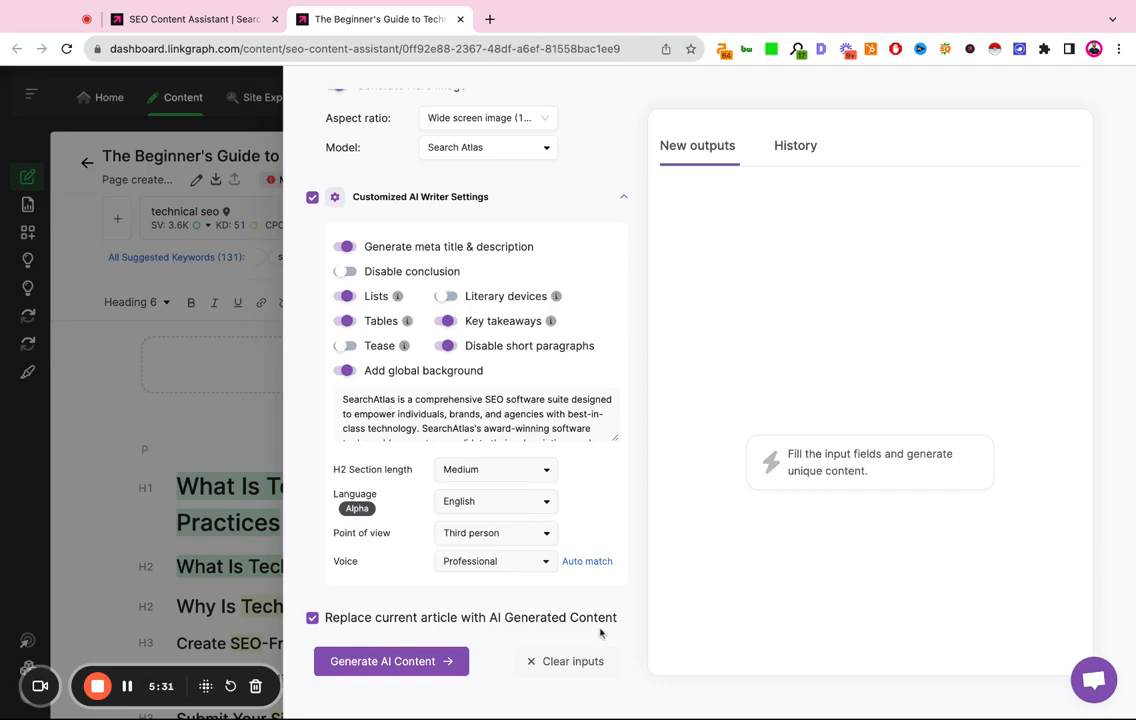
{"action": "left_click", "coordinate": [442, 669]}
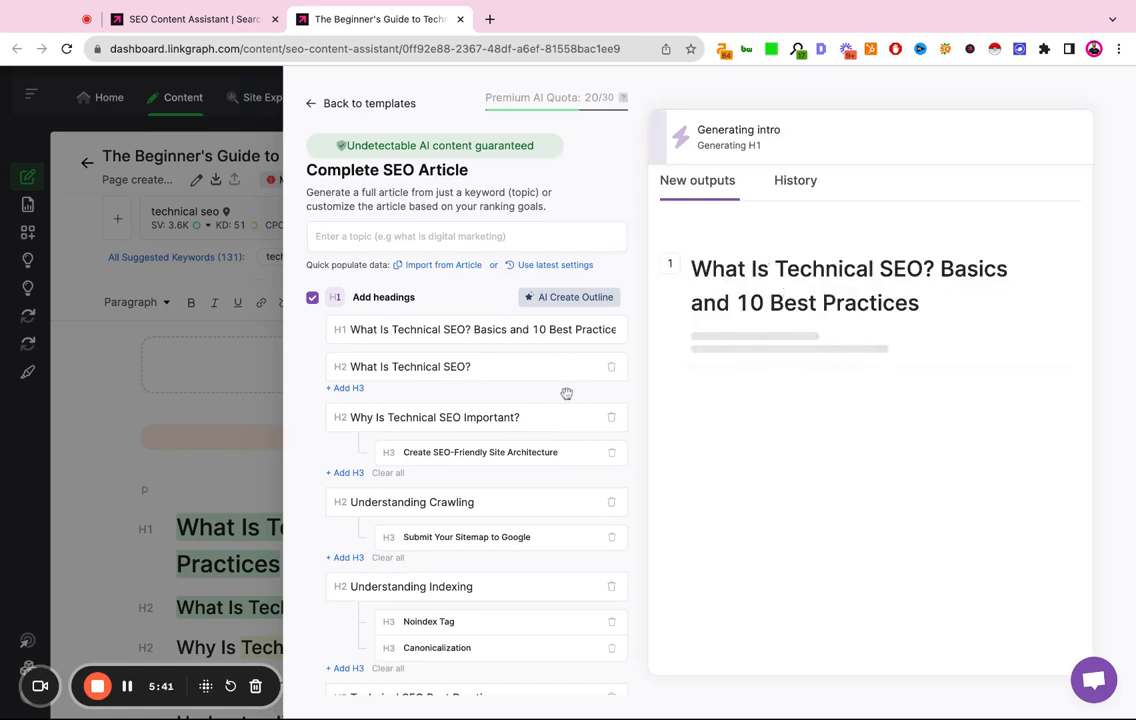
Look over the form's terms, FAQ question, links, images and writer settings while the article is being generated
{"action": "scroll", "coordinate": [566, 393], "scroll_direction": "down", "scroll_amount": 15}
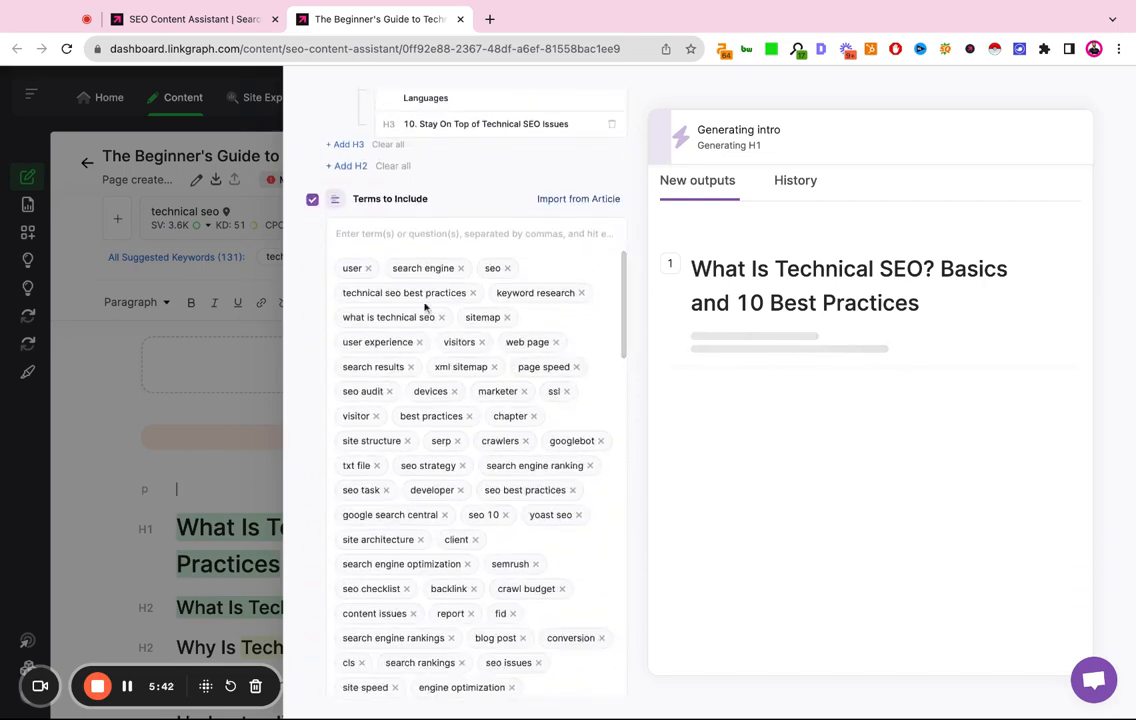
{"action": "scroll", "coordinate": [493, 220], "scroll_direction": "down", "scroll_amount": 10}
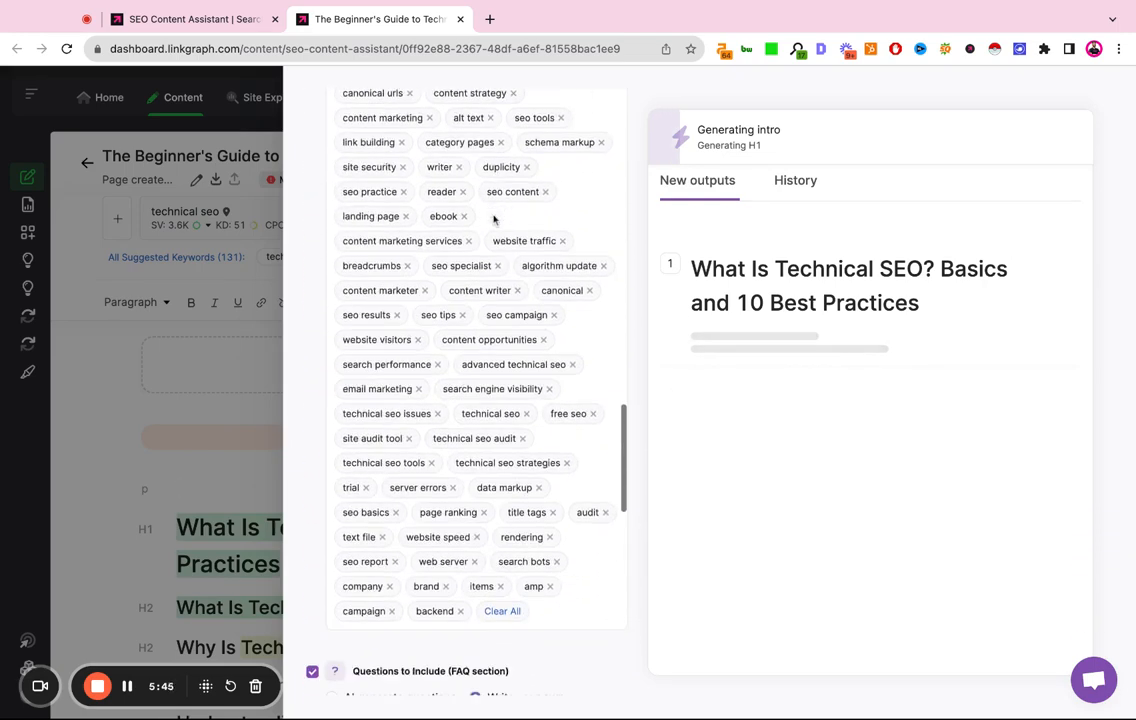
{"action": "scroll", "coordinate": [493, 220], "scroll_direction": "down", "scroll_amount": 5}
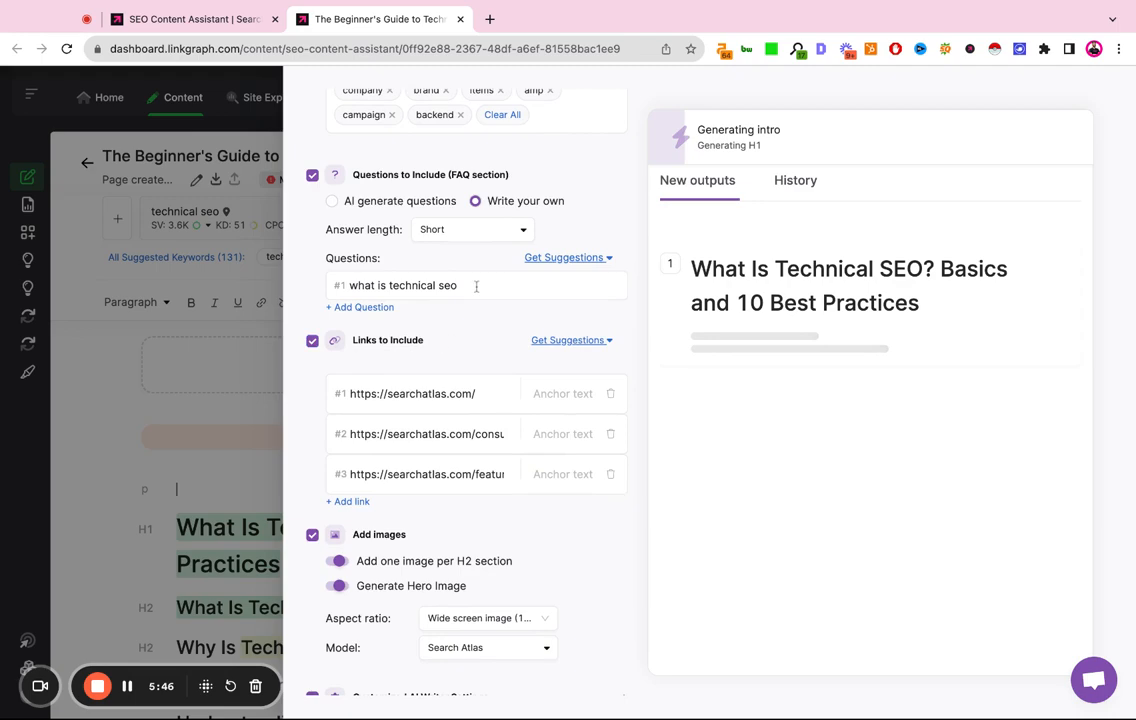
{"action": "scroll", "coordinate": [476, 286], "scroll_direction": "down", "scroll_amount": 5}
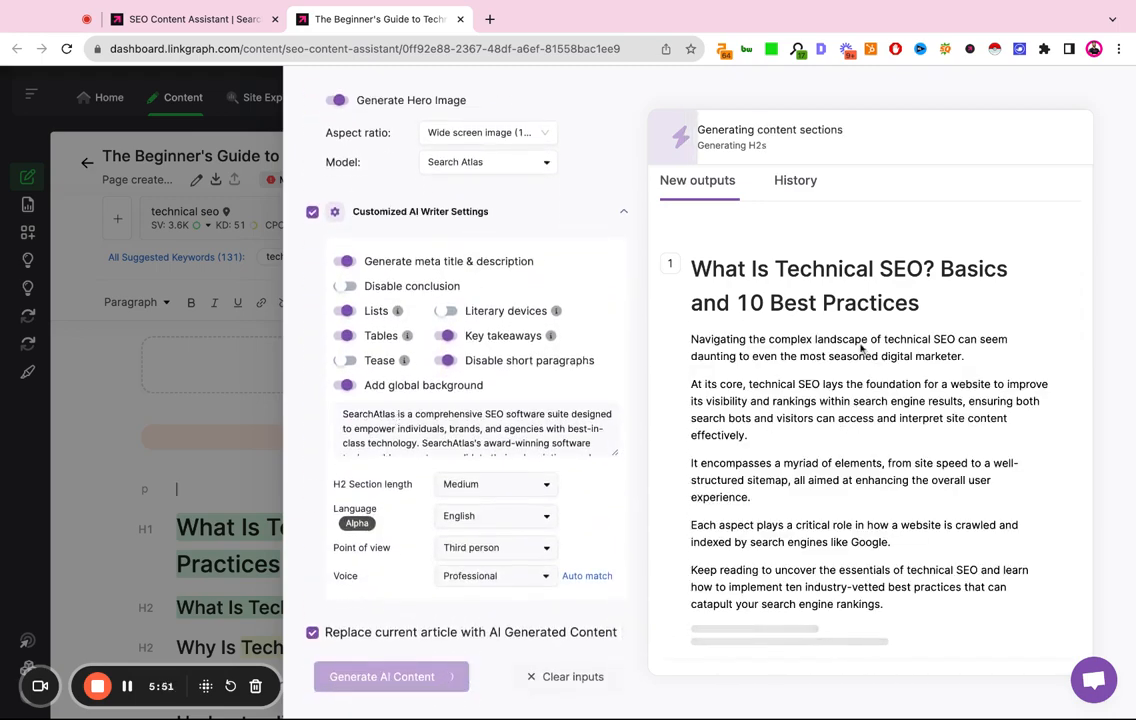
Read the introduction and the first H2 sections in the new output as the article is generated
{"action": "scroll", "coordinate": [860, 348], "scroll_direction": "down", "scroll_amount": 1}
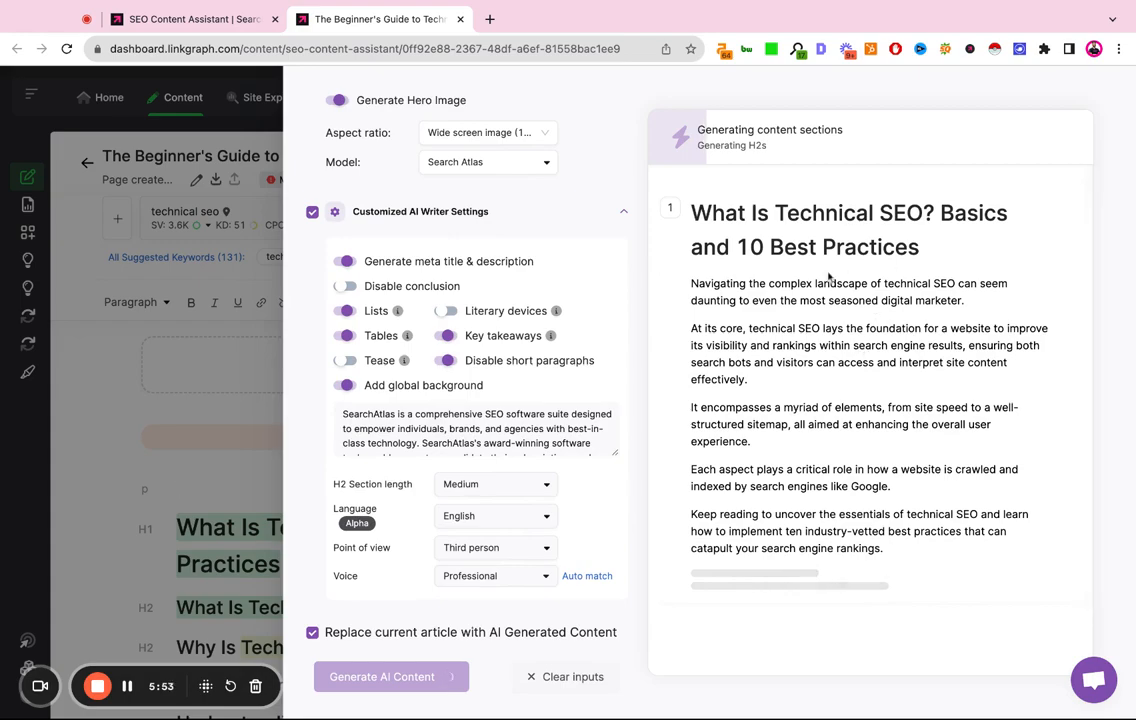
{"action": "scroll", "coordinate": [893, 325], "scroll_direction": "down", "scroll_amount": 2}
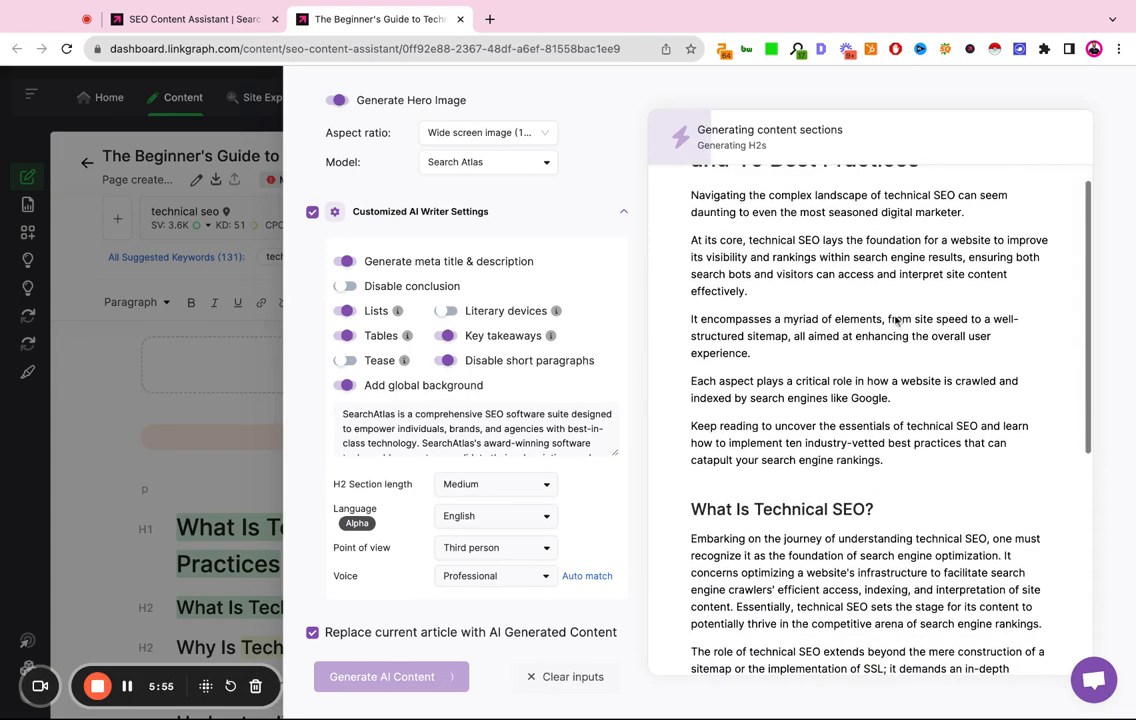
{"action": "scroll", "coordinate": [897, 321], "scroll_direction": "down", "scroll_amount": 2}
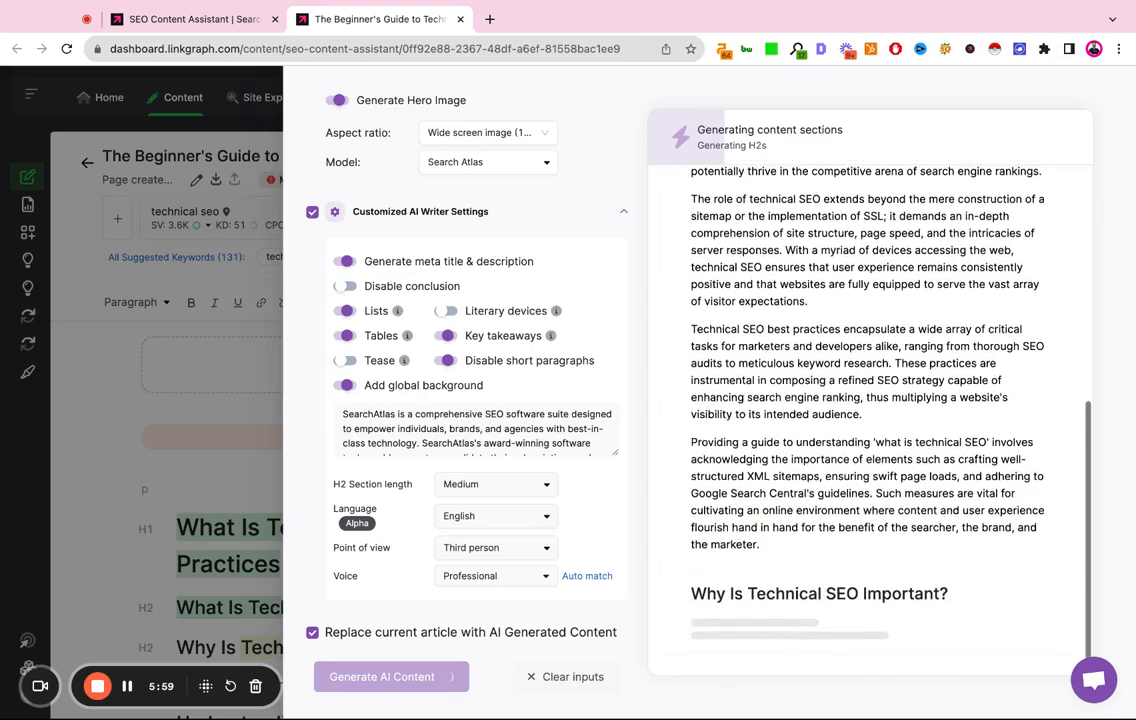
{"action": "scroll", "coordinate": [870, 400], "scroll_direction": "up", "scroll_amount": 2}
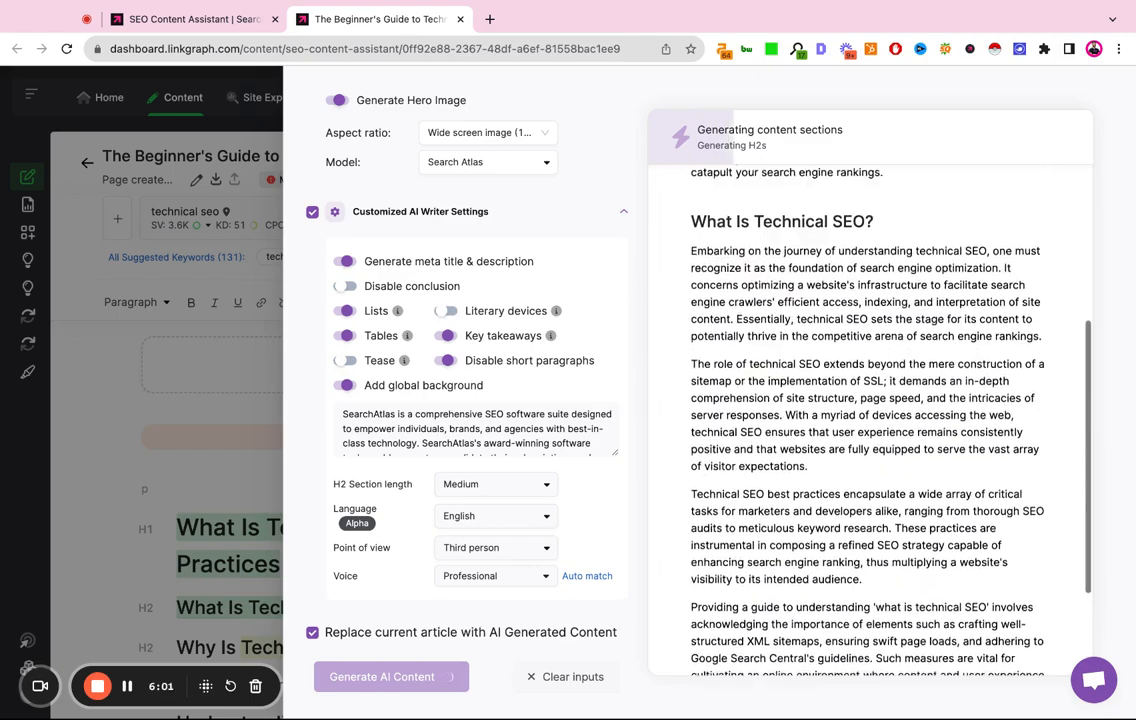
{"action": "scroll", "coordinate": [870, 420], "scroll_direction": "up", "scroll_amount": 4}
{"action": "scroll", "coordinate": [870, 420], "scroll_direction": "down", "scroll_amount": 4}
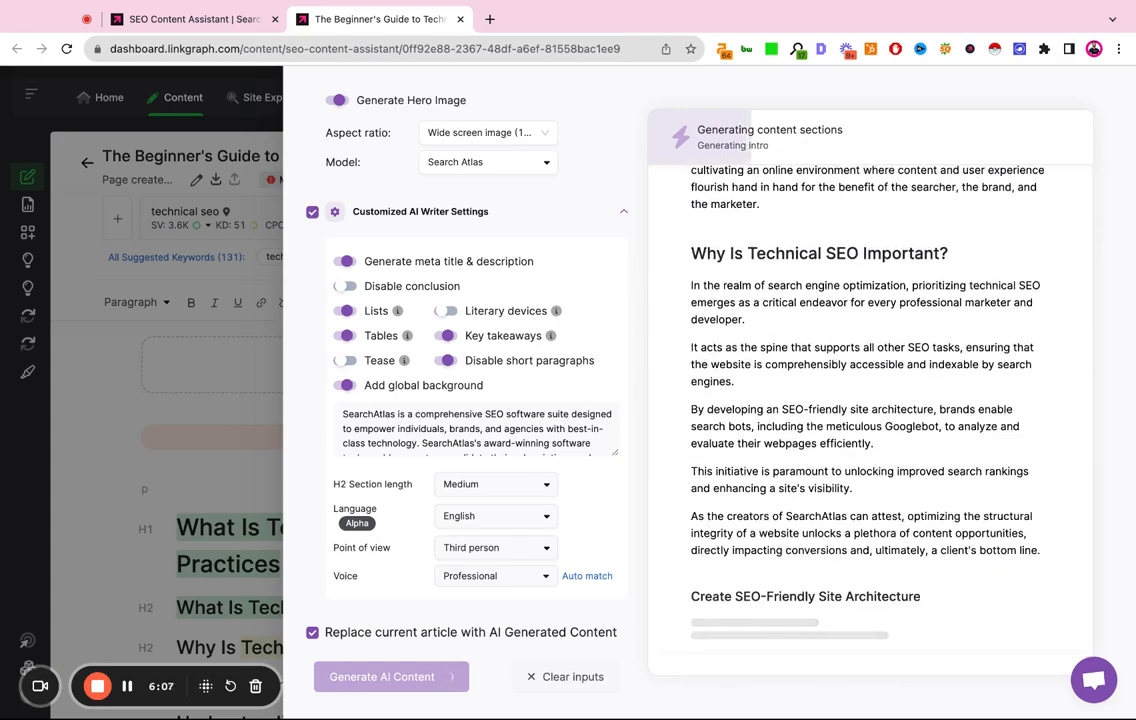
{"action": "scroll", "coordinate": [767, 283], "scroll_direction": "up", "scroll_amount": 8}
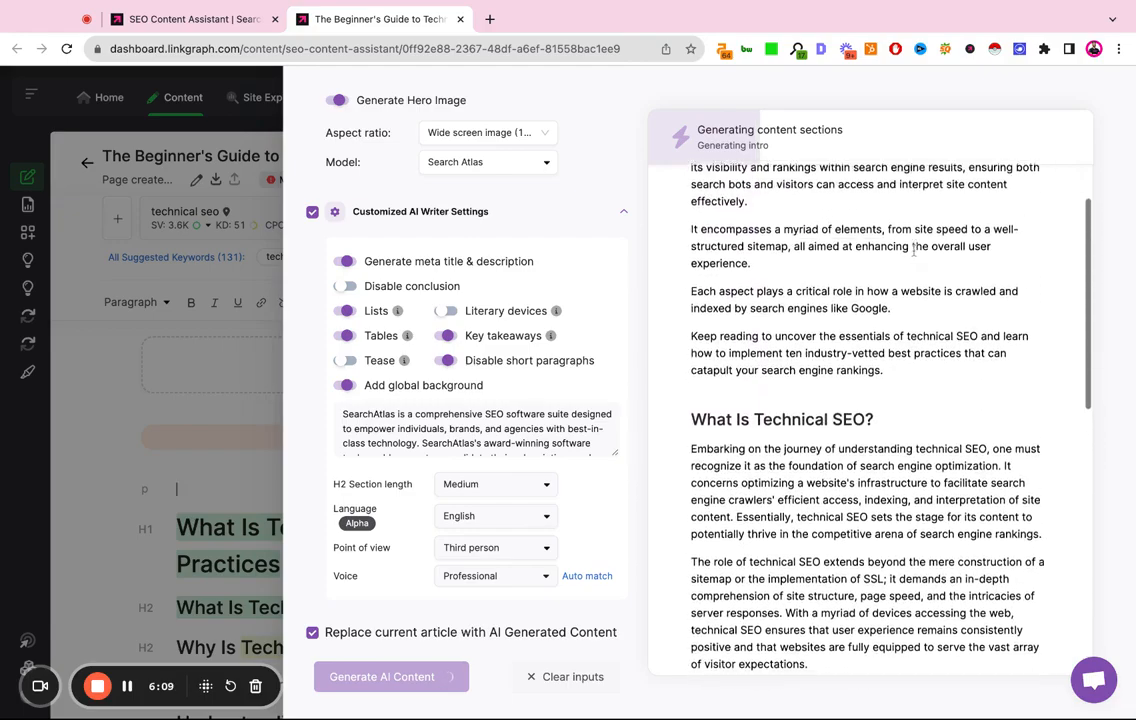
{"action": "scroll", "coordinate": [913, 253], "scroll_direction": "down", "scroll_amount": 7}
{"action": "scroll", "coordinate": [913, 253], "scroll_direction": "down", "scroll_amount": 1}
{"action": "scroll", "coordinate": [913, 253], "scroll_direction": "up", "scroll_amount": 8}
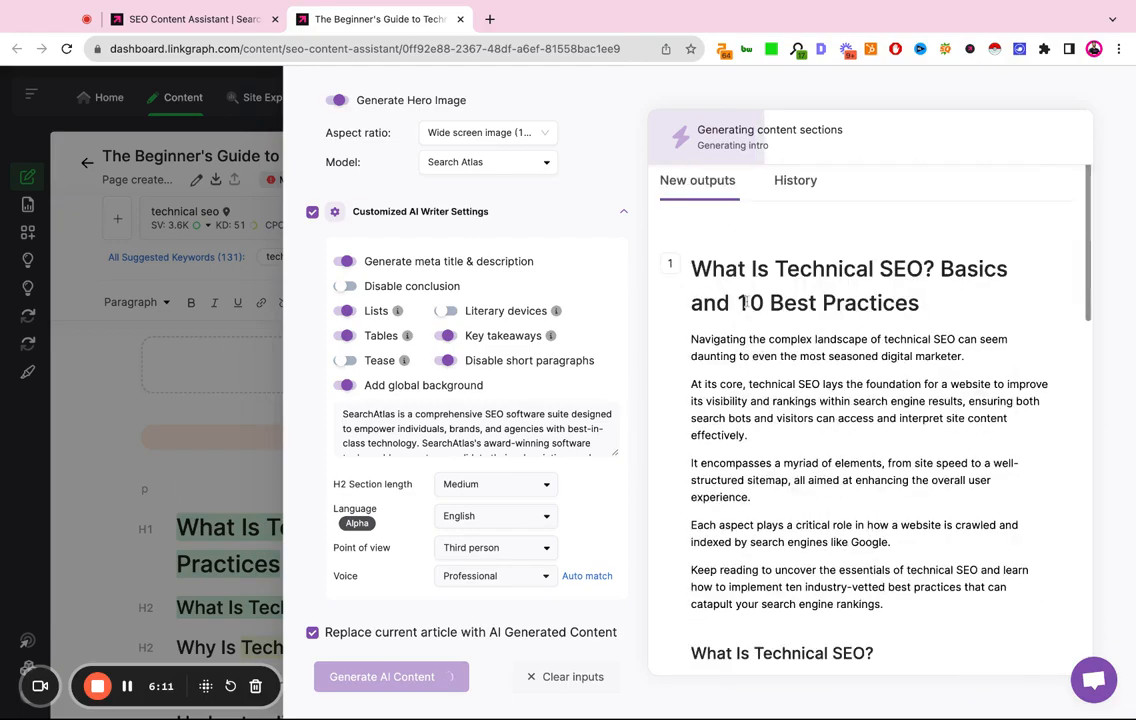
{"action": "left_click", "coordinate": [128, 692]}
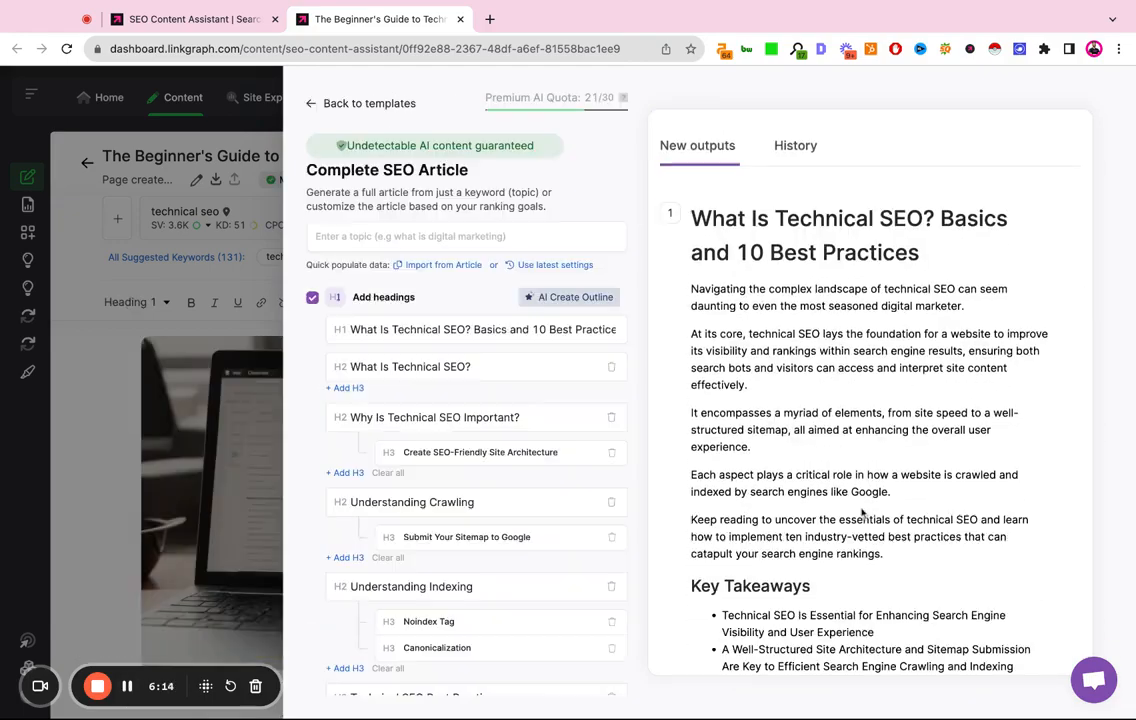
Check the finished output's introduction, Key Takeaways and "What Is Technical SEO?" section with its image
{"action": "scroll", "coordinate": [862, 512], "scroll_direction": "down", "scroll_amount": 4}
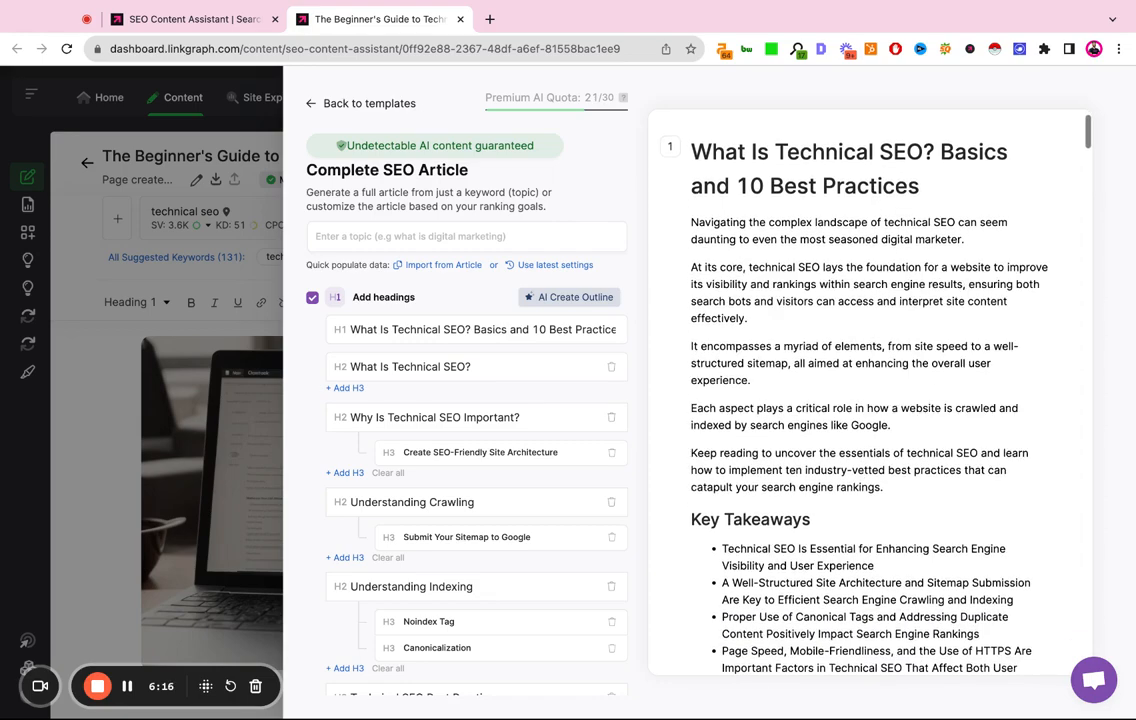
{"action": "scroll", "coordinate": [868, 420], "scroll_direction": "down", "scroll_amount": 4}
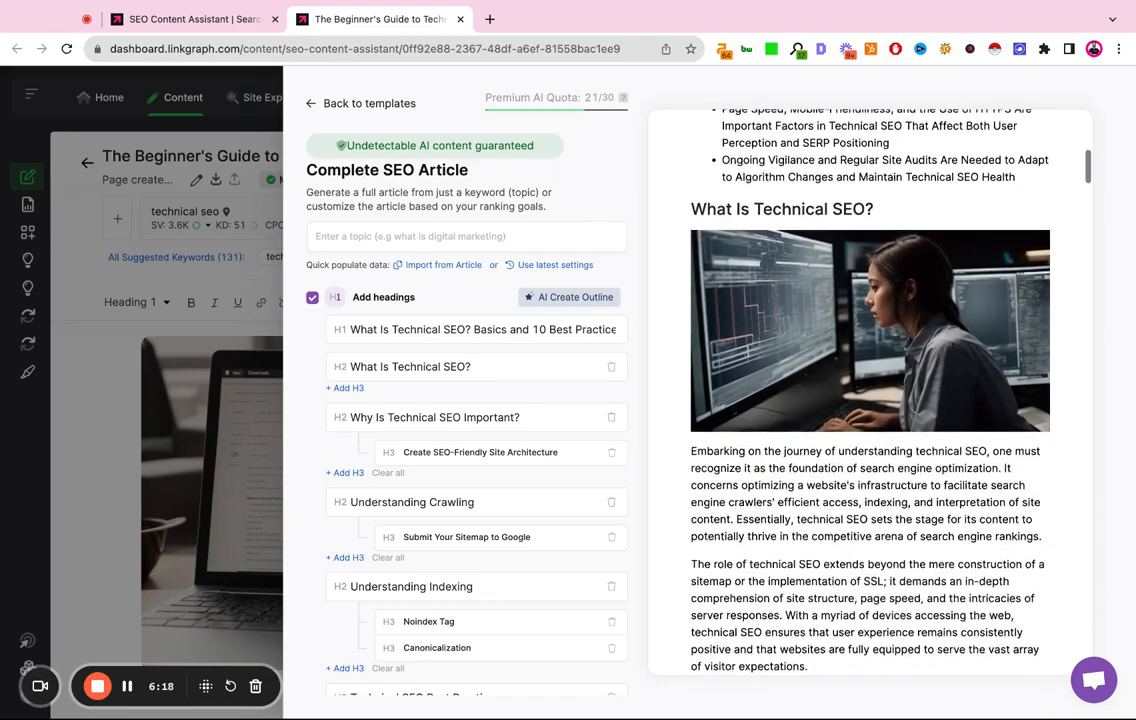
{"action": "scroll", "coordinate": [868, 420], "scroll_direction": "up", "scroll_amount": 6}
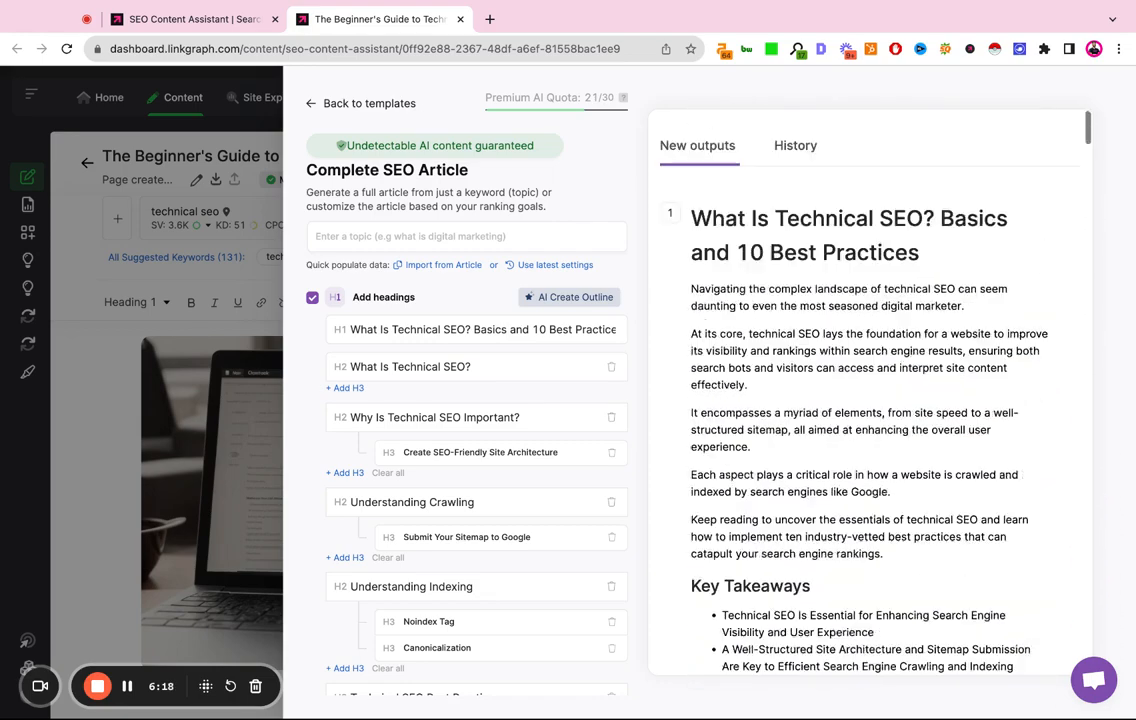
Close the AI writer and examine the generated article in the editor, including its headings, images, lists, table and highlighted terms
{"action": "left_click", "coordinate": [256, 203]}
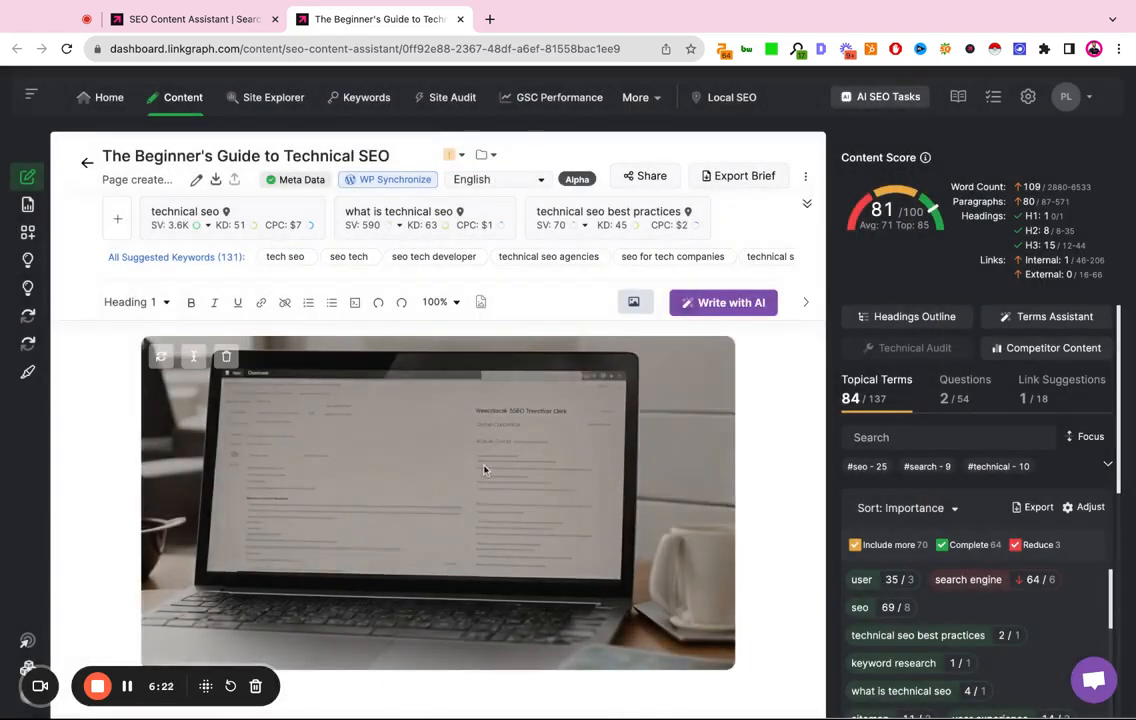
{"action": "scroll", "coordinate": [484, 470], "scroll_direction": "down", "scroll_amount": 2}
{"action": "scroll", "coordinate": [495, 468], "scroll_direction": "up", "scroll_amount": 1}
{"action": "scroll", "coordinate": [393, 474], "scroll_direction": "down", "scroll_amount": 5}
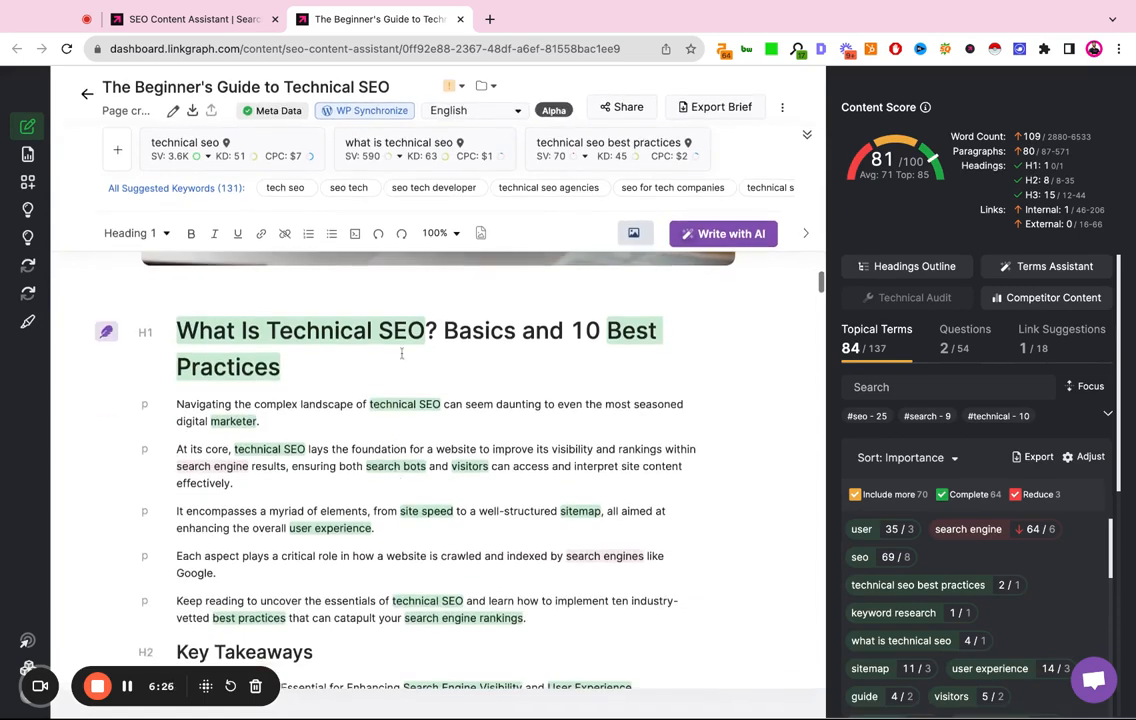
{"action": "scroll", "coordinate": [430, 367], "scroll_direction": "down", "scroll_amount": 2}
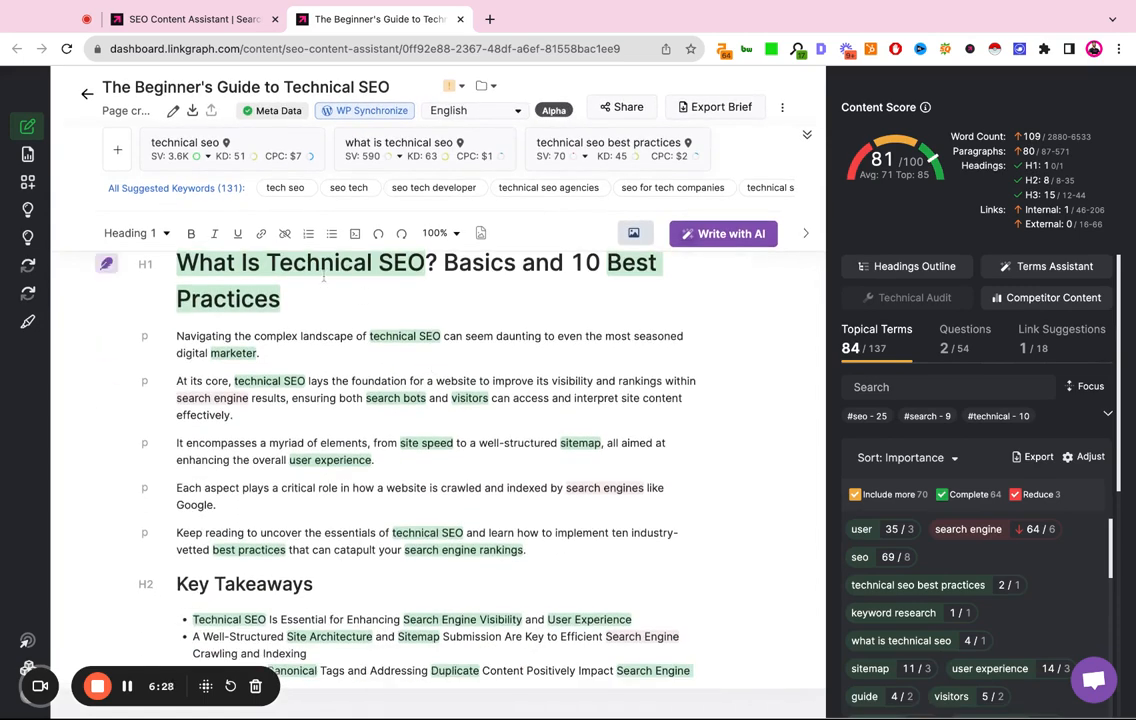
{"action": "scroll", "coordinate": [268, 464], "scroll_direction": "down", "scroll_amount": 3}
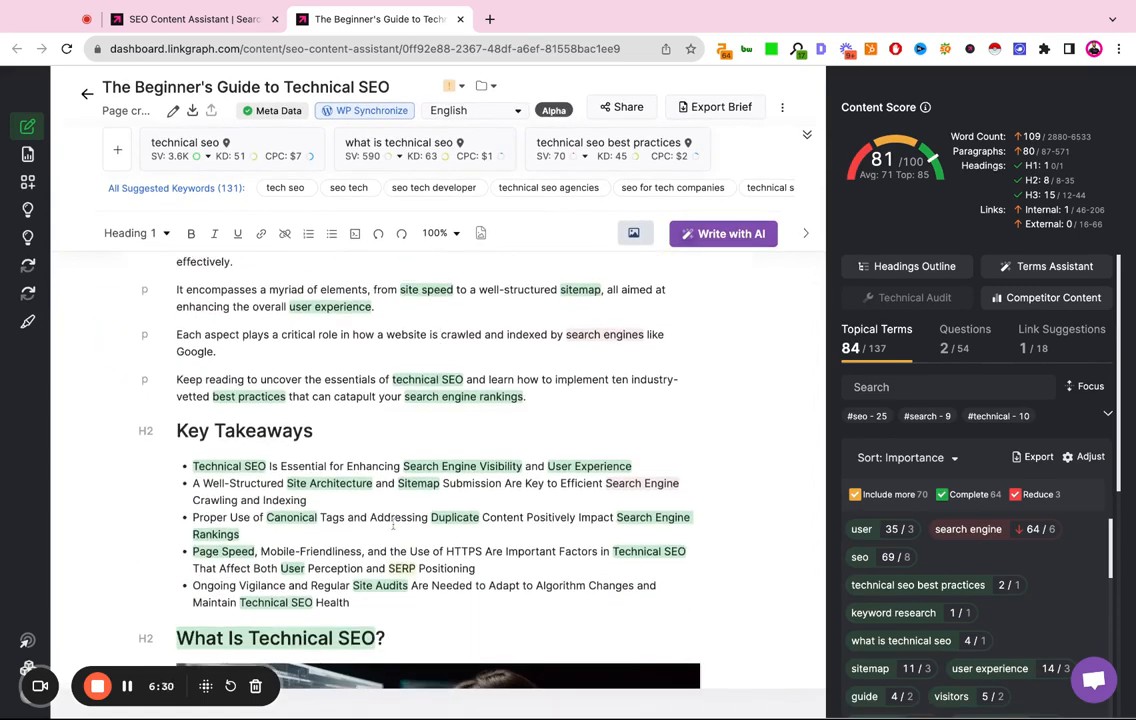
{"action": "scroll", "coordinate": [393, 526], "scroll_direction": "down", "scroll_amount": 8}
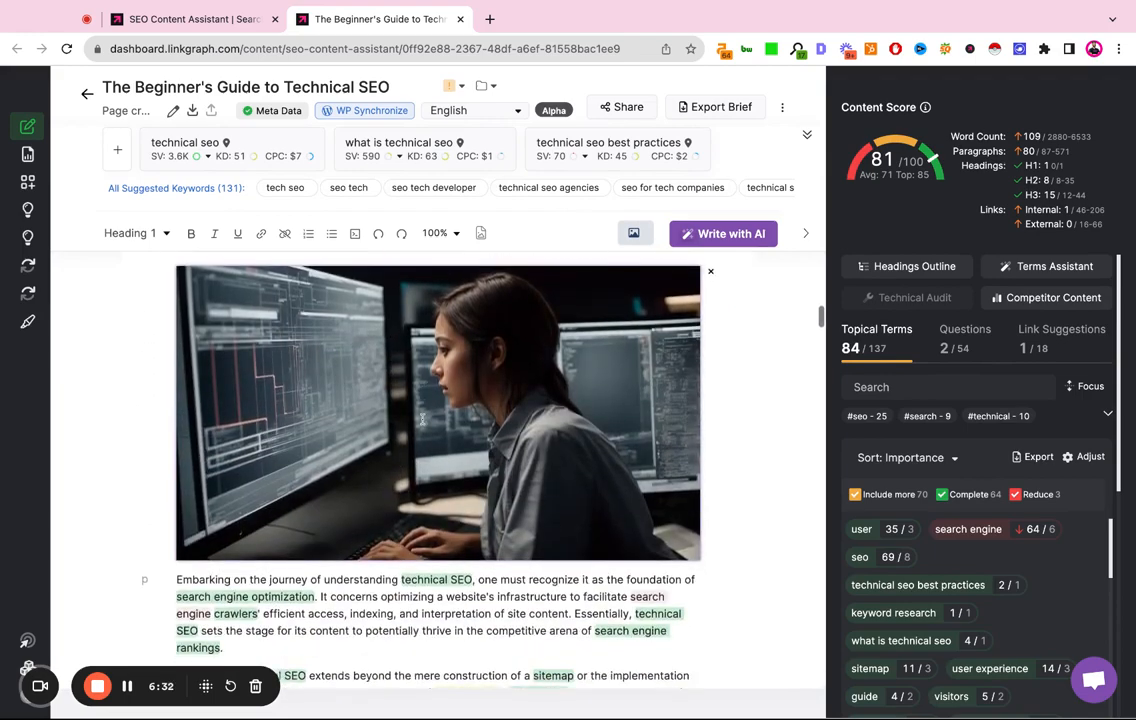
{"action": "scroll", "coordinate": [421, 420], "scroll_direction": "down", "scroll_amount": 7}
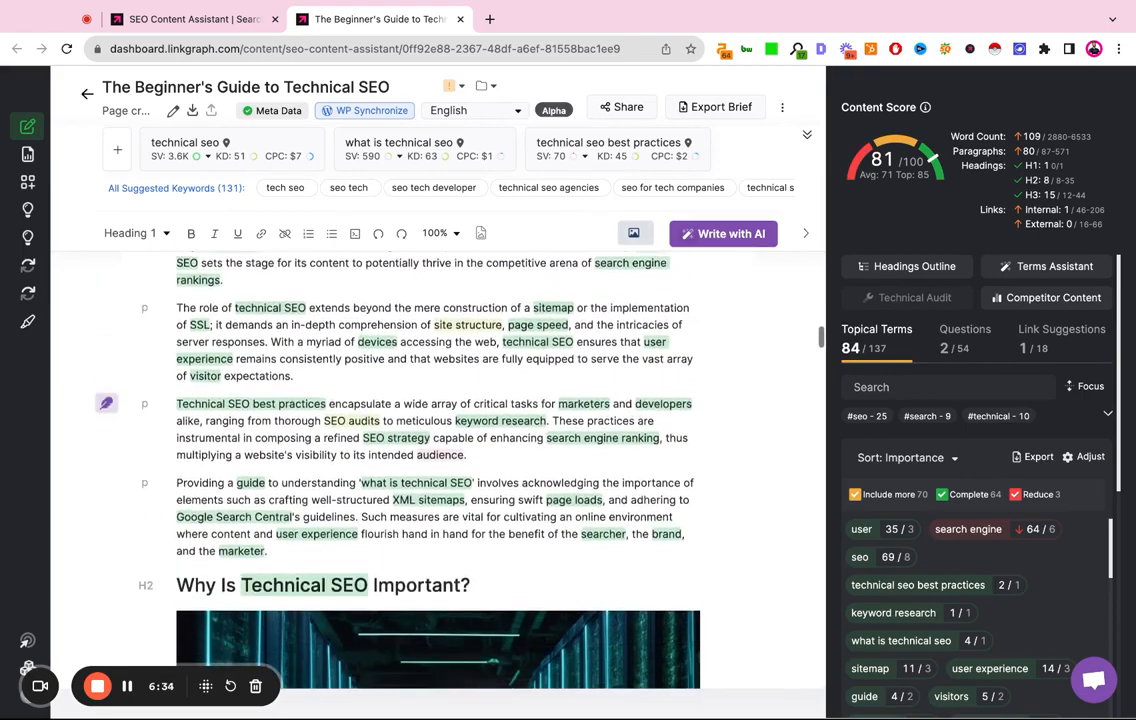
{"action": "scroll", "coordinate": [438, 470], "scroll_direction": "down", "scroll_amount": 11}
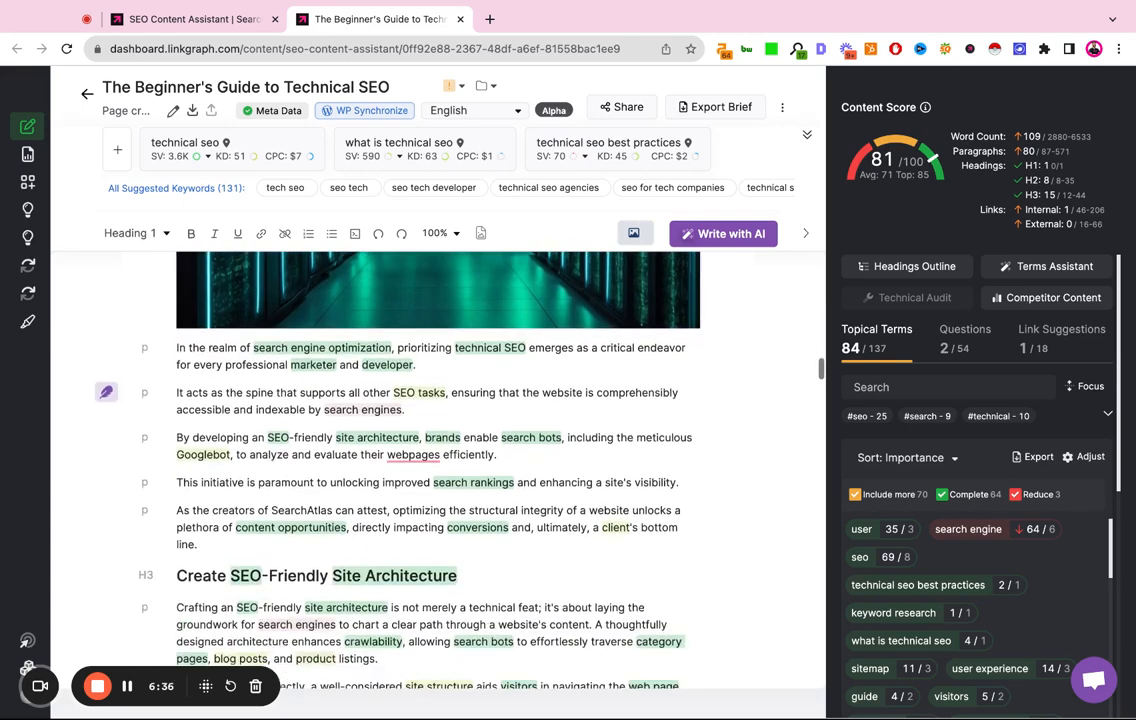
{"action": "scroll", "coordinate": [380, 360], "scroll_direction": "down", "scroll_amount": 3}
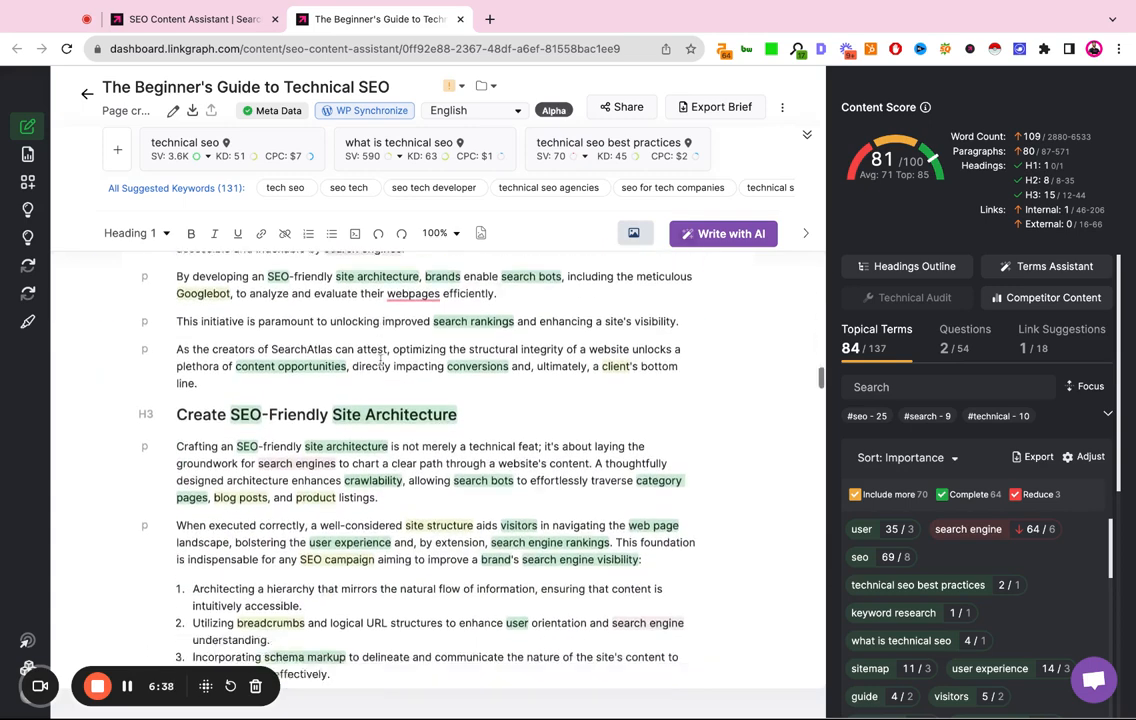
{"action": "scroll", "coordinate": [381, 360], "scroll_direction": "down", "scroll_amount": 3}
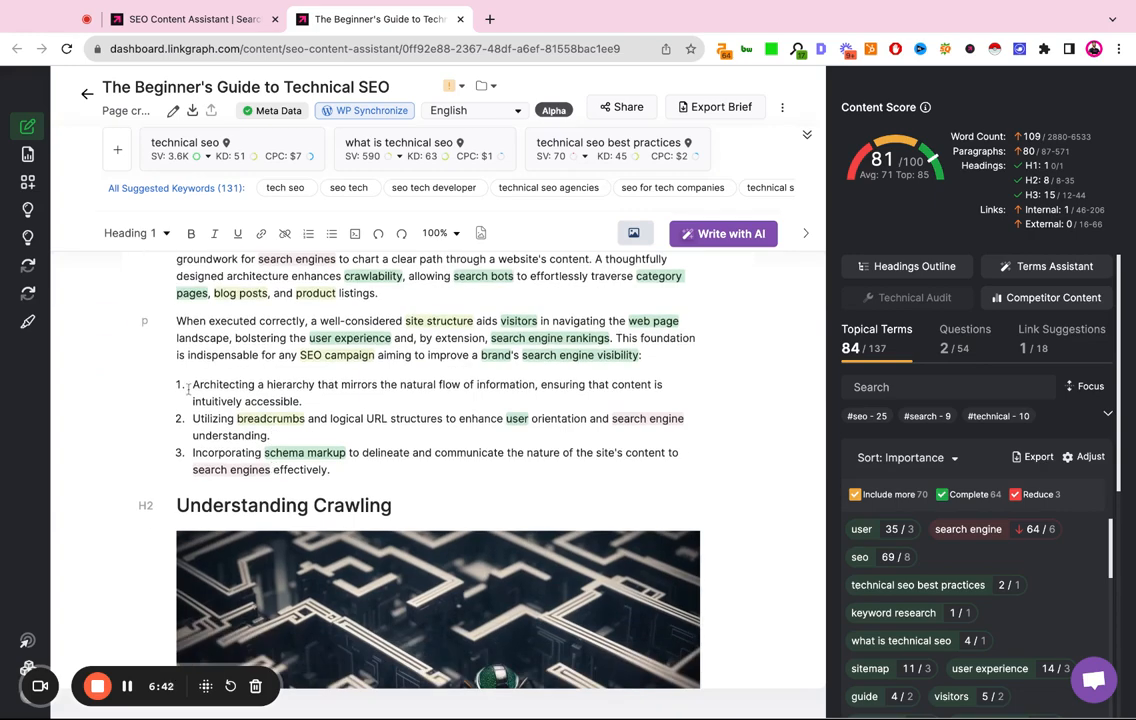
{"action": "scroll", "coordinate": [218, 450], "scroll_direction": "down", "scroll_amount": 10}
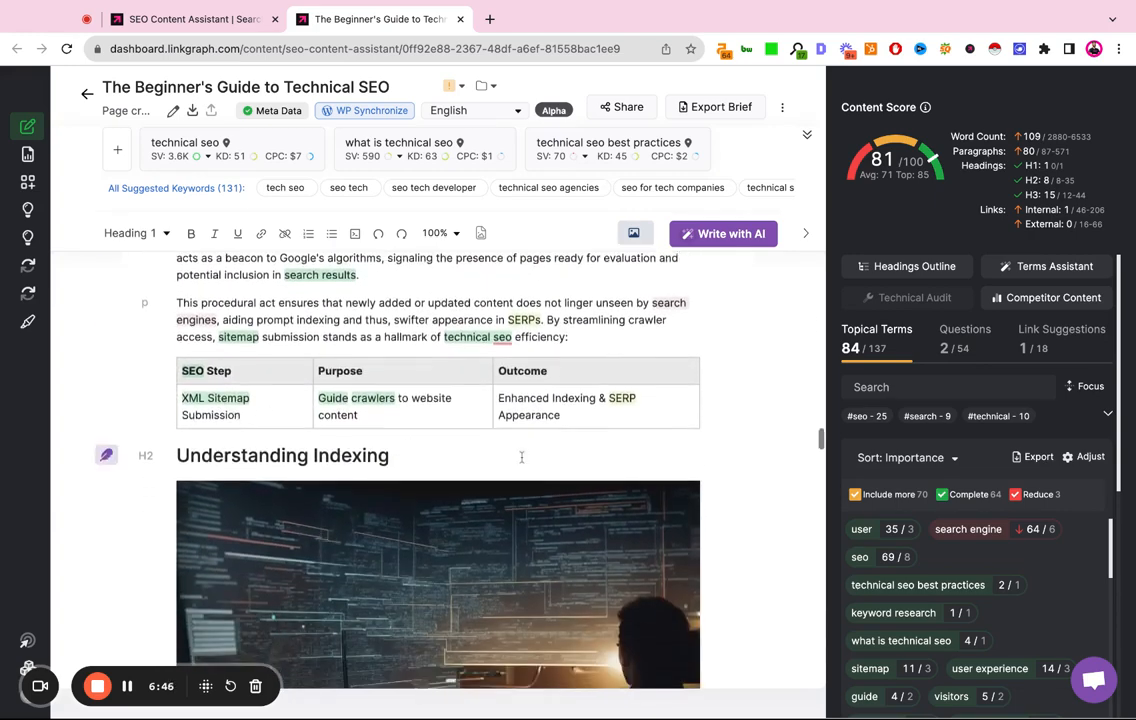
Read the rest of the generated article, from "Understanding Indexing" through the best practices and FAQ to the Conclusion
{"action": "scroll", "coordinate": [520, 456], "scroll_direction": "down", "scroll_amount": 10}
{"action": "scroll", "coordinate": [520, 456], "scroll_direction": "down", "scroll_amount": 10}
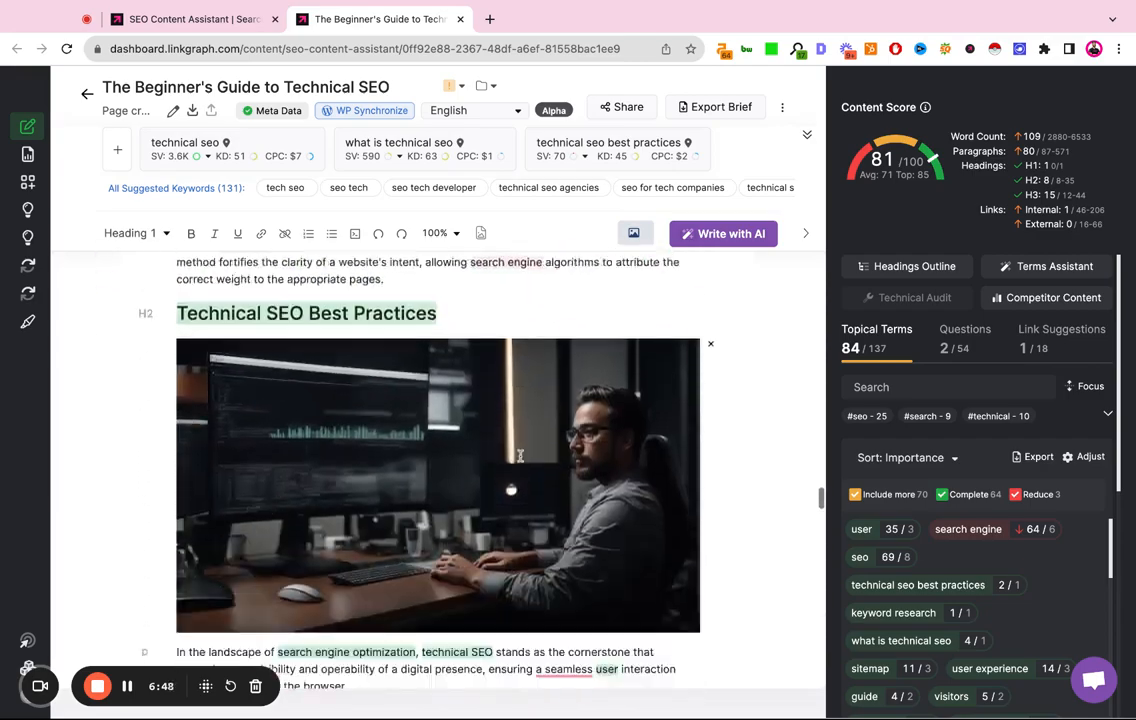
{"action": "scroll", "coordinate": [436, 456], "scroll_direction": "down", "scroll_amount": 5}
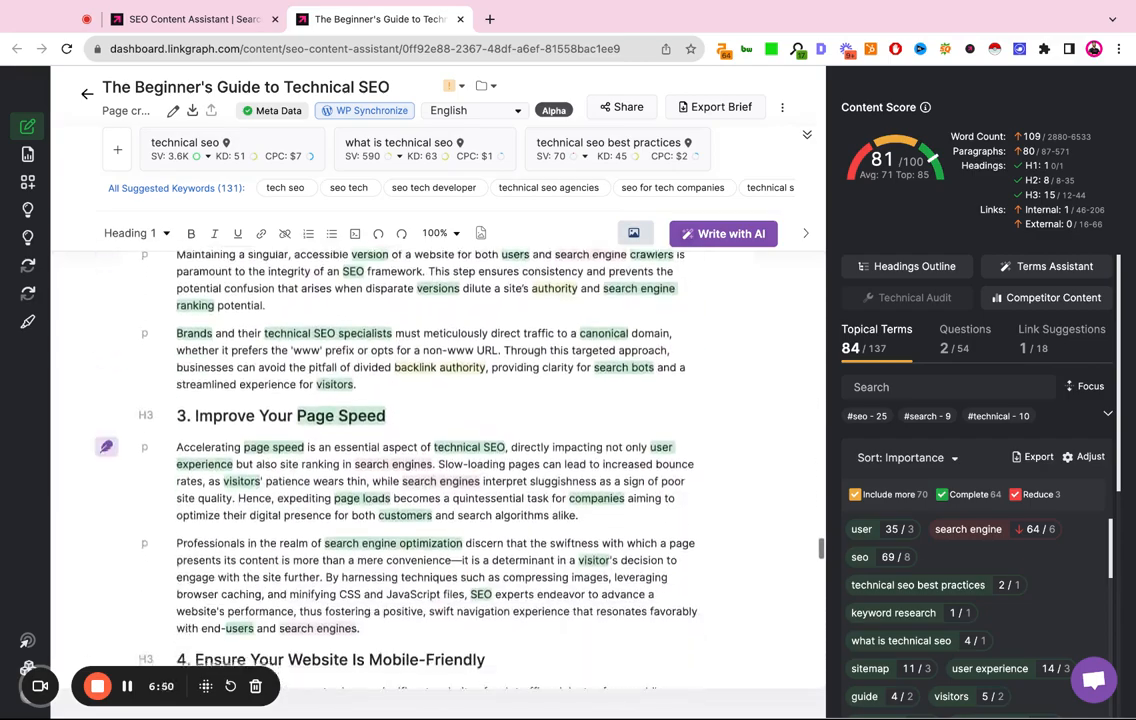
{"action": "scroll", "coordinate": [338, 422], "scroll_direction": "down", "scroll_amount": 5}
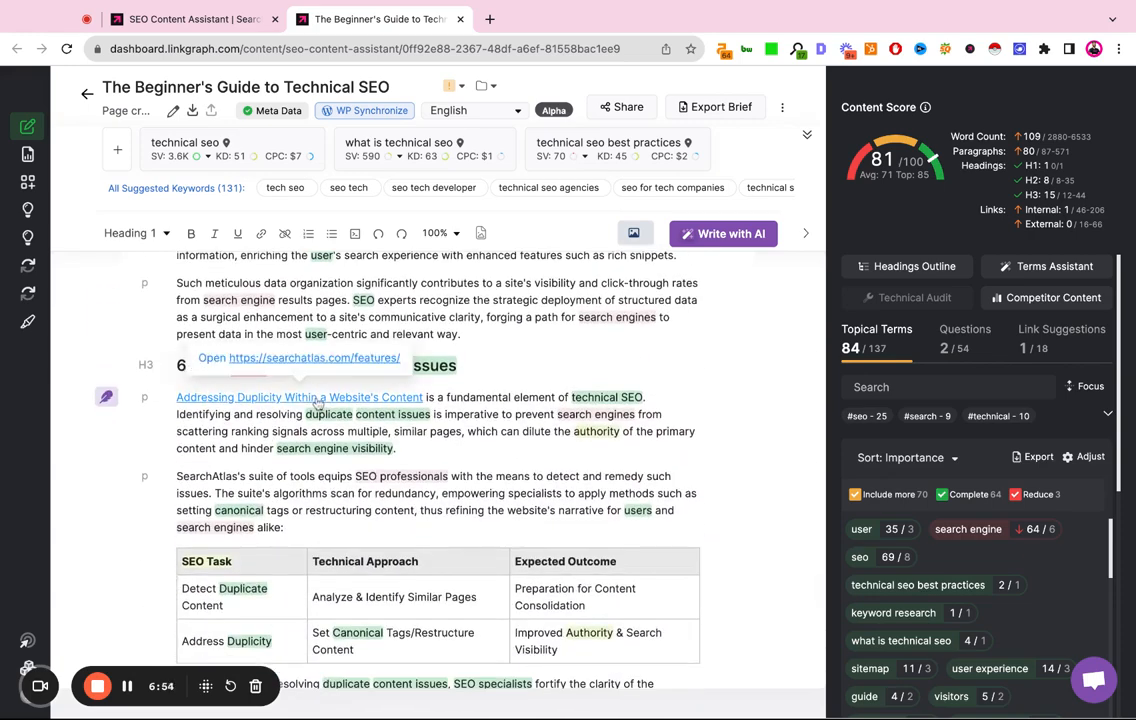
{"action": "scroll", "coordinate": [405, 456], "scroll_direction": "down", "scroll_amount": 10}
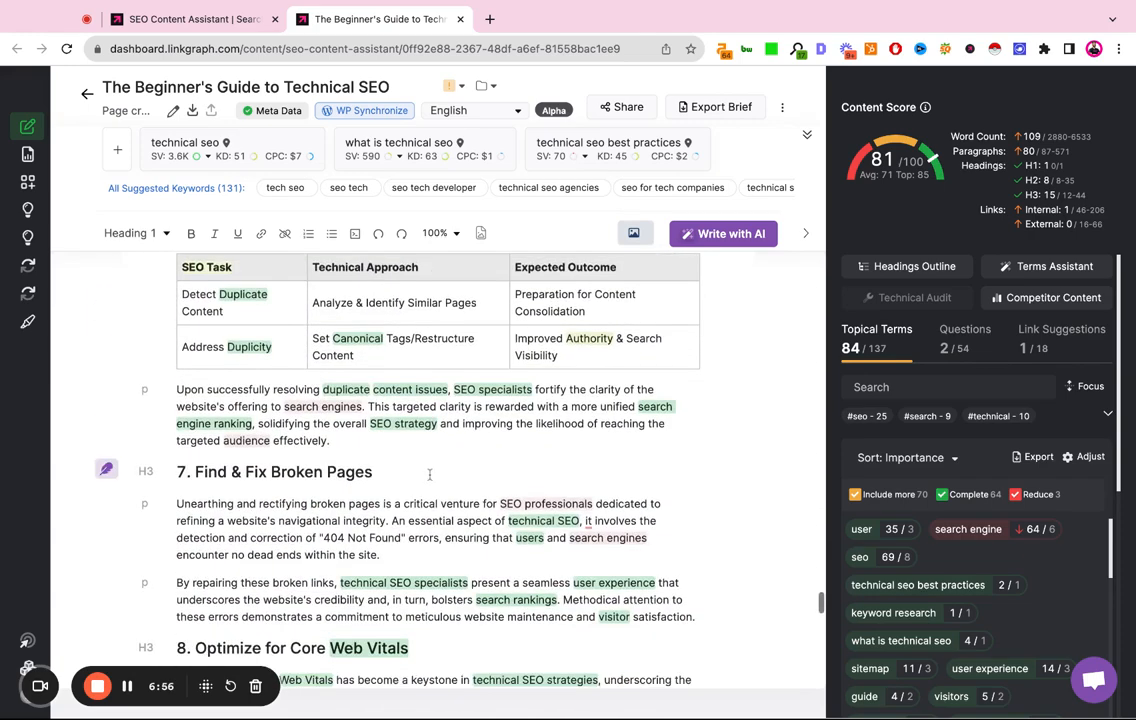
{"action": "scroll", "coordinate": [405, 456], "scroll_direction": "down", "scroll_amount": 10}
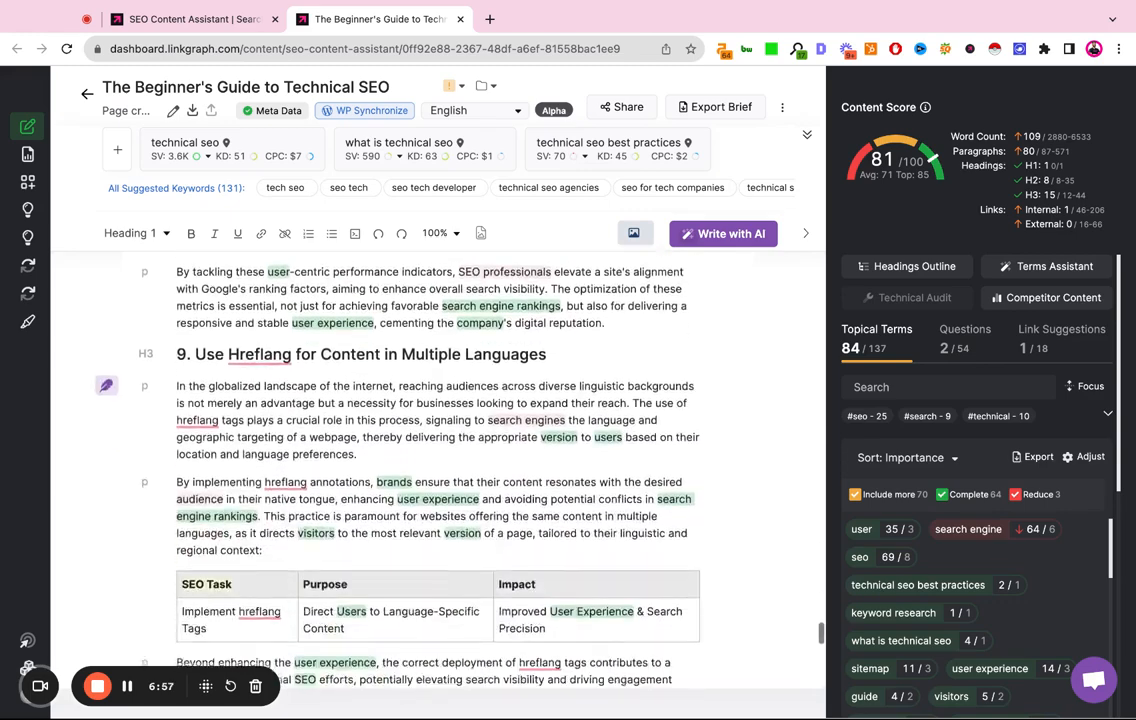
{"action": "scroll", "coordinate": [253, 331], "scroll_direction": "down", "scroll_amount": 10}
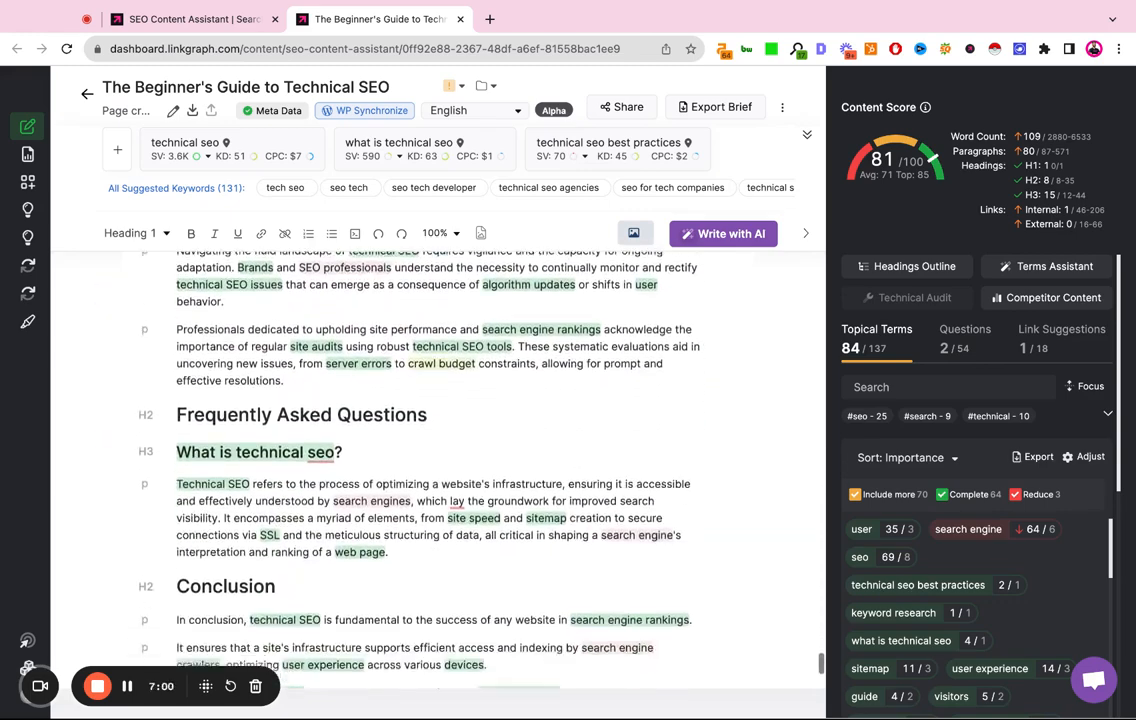
{"action": "scroll", "coordinate": [253, 331], "scroll_direction": "down", "scroll_amount": 2}
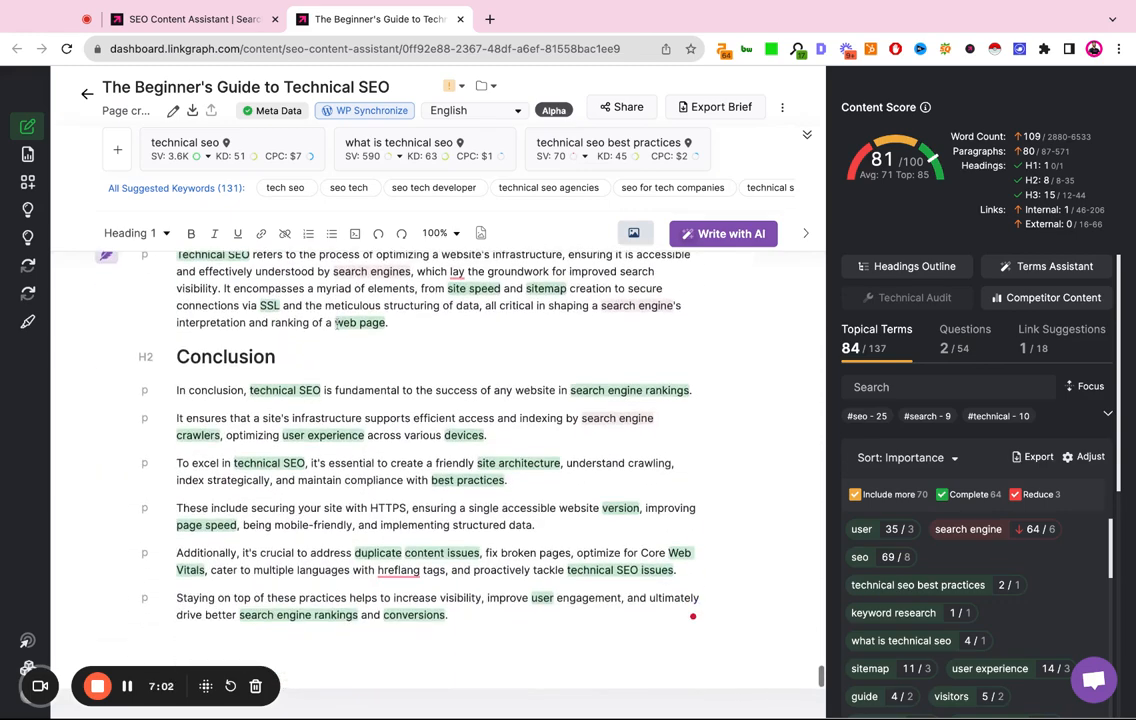
Check the article's content score and topical terms, and review the highlighted terms from the introduction through the first H2 sections
{"action": "scroll", "coordinate": [339, 323], "scroll_direction": "up", "scroll_amount": 20}
{"action": "scroll", "coordinate": [440, 470], "scroll_direction": "up", "scroll_amount": 15}
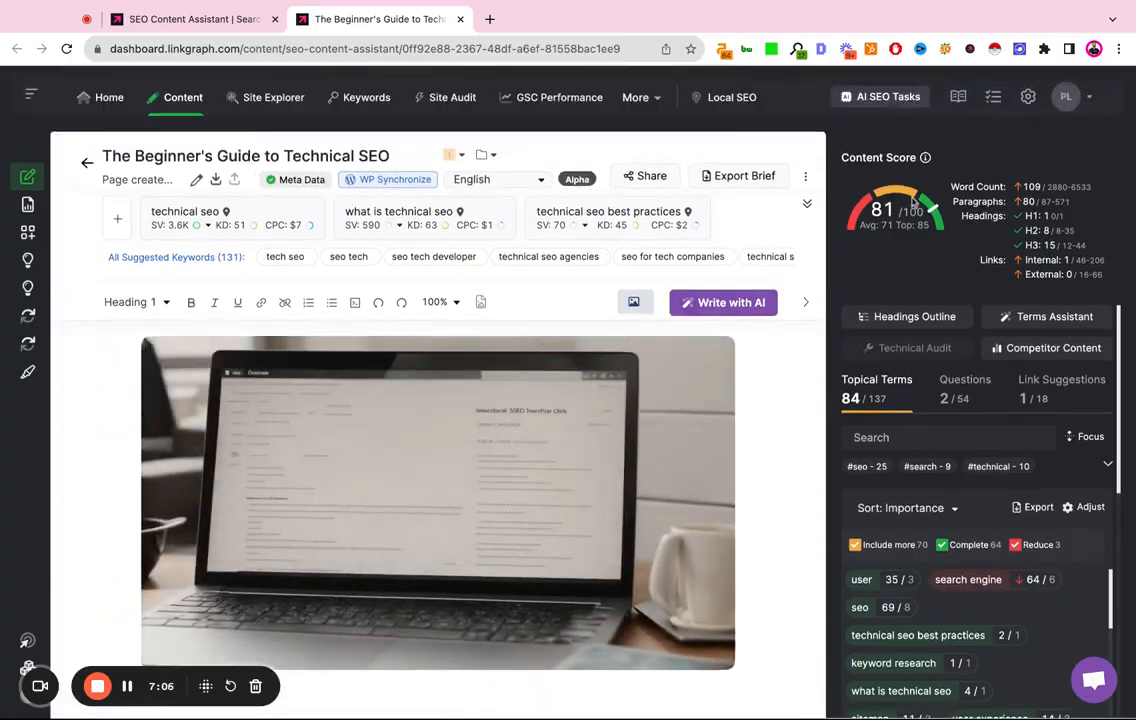
{"action": "mouse_move", "coordinate": [890, 213]}
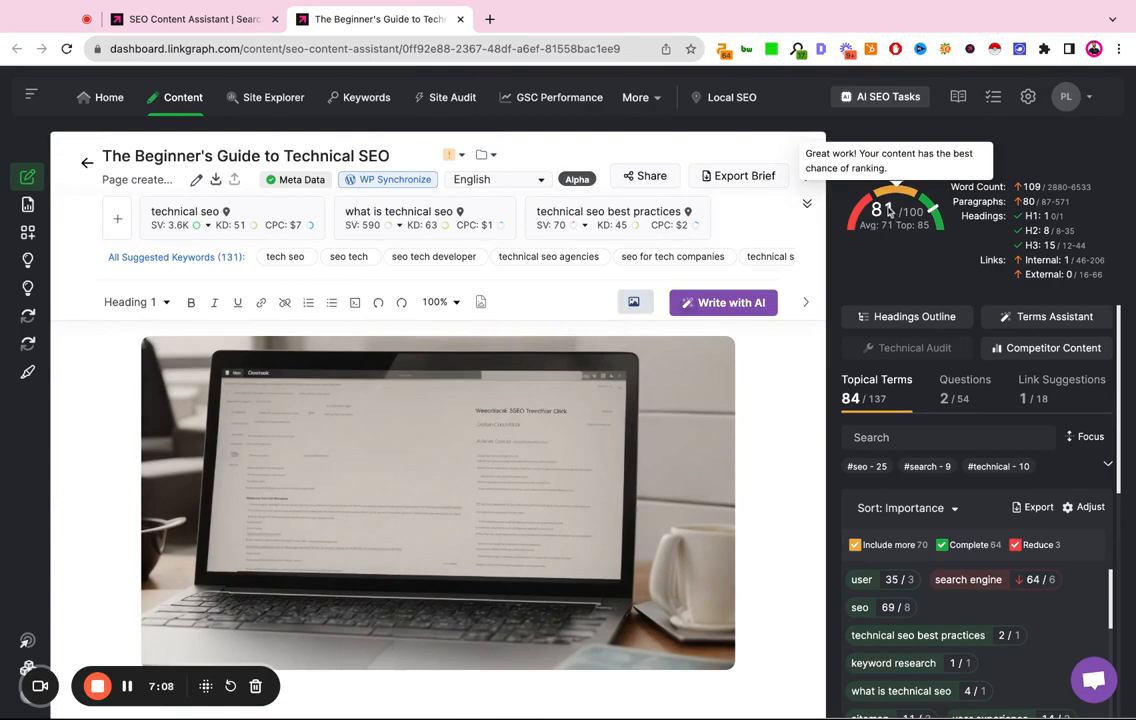
{"action": "scroll", "coordinate": [686, 473], "scroll_direction": "down", "scroll_amount": 5}
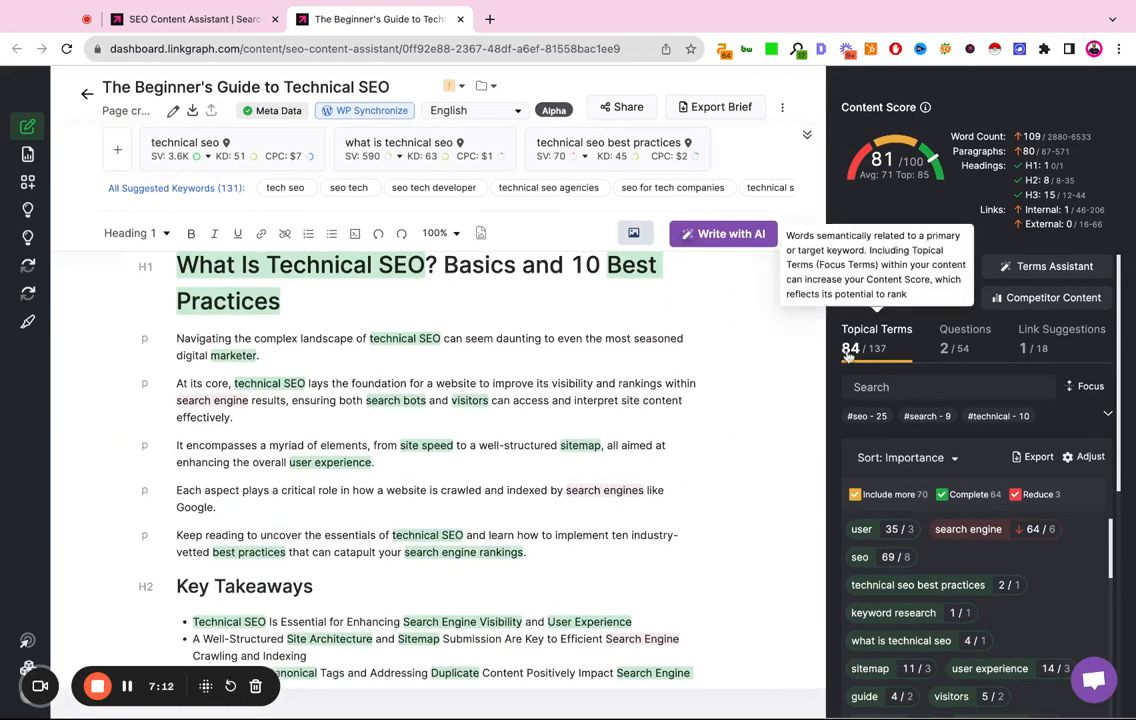
{"action": "scroll", "coordinate": [650, 478], "scroll_direction": "down", "scroll_amount": 1}
{"action": "scroll", "coordinate": [650, 478], "scroll_direction": "down", "scroll_amount": 3}
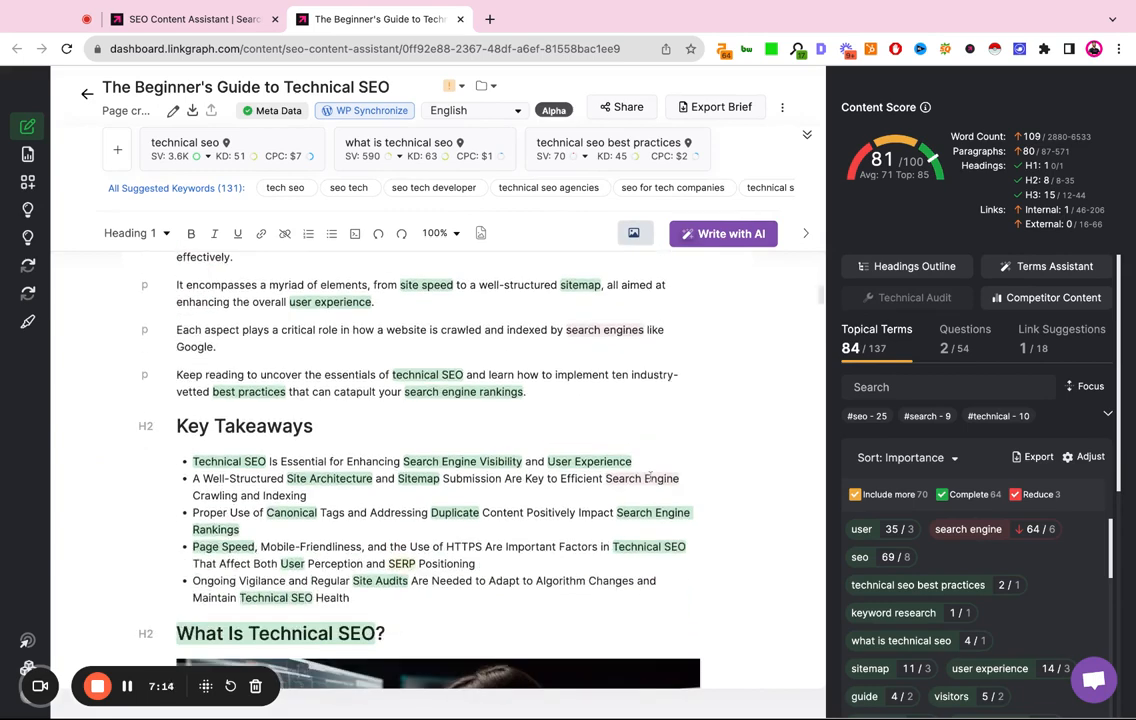
{"action": "scroll", "coordinate": [427, 430], "scroll_direction": "down", "scroll_amount": 1}
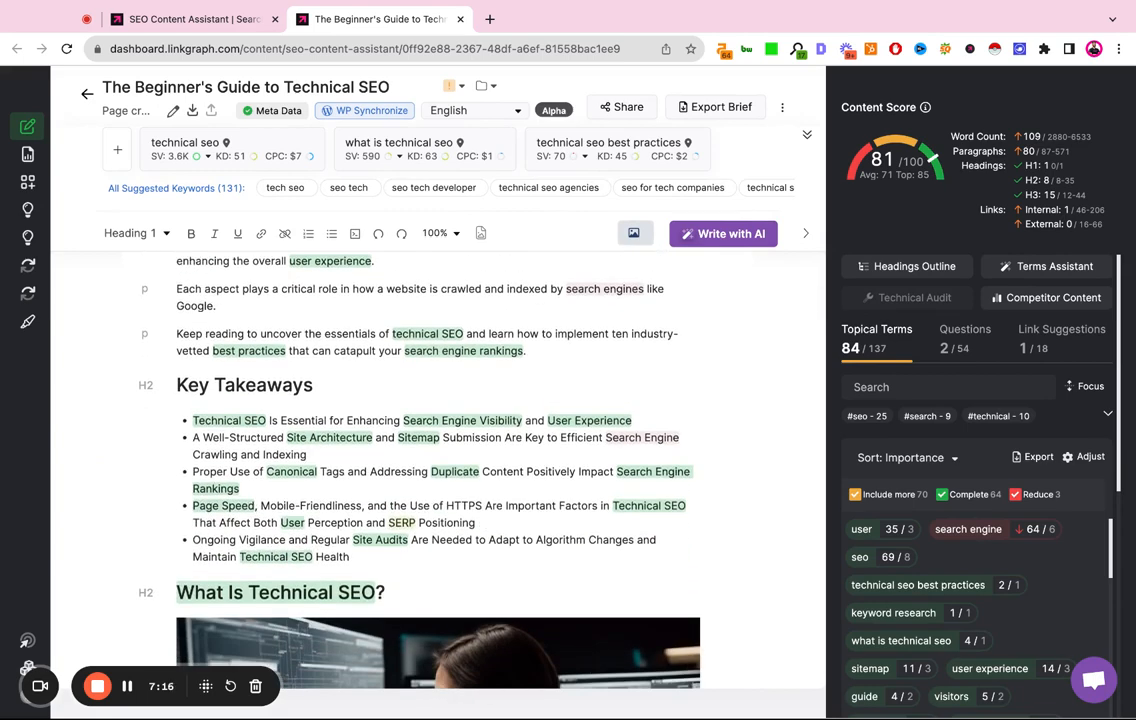
{"action": "scroll", "coordinate": [427, 430], "scroll_direction": "down", "scroll_amount": 4}
{"action": "scroll", "coordinate": [427, 430], "scroll_direction": "down", "scroll_amount": 7}
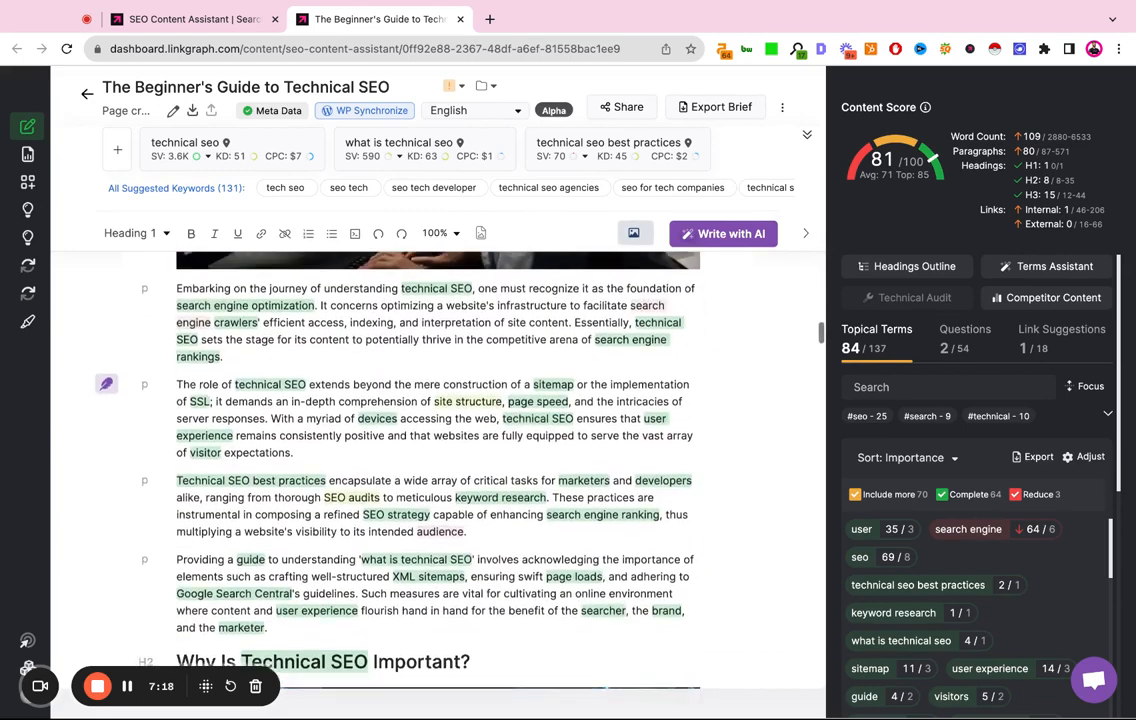
{"action": "scroll", "coordinate": [427, 430], "scroll_direction": "down", "scroll_amount": 8}
{"action": "scroll", "coordinate": [427, 430], "scroll_direction": "up", "scroll_amount": 20}
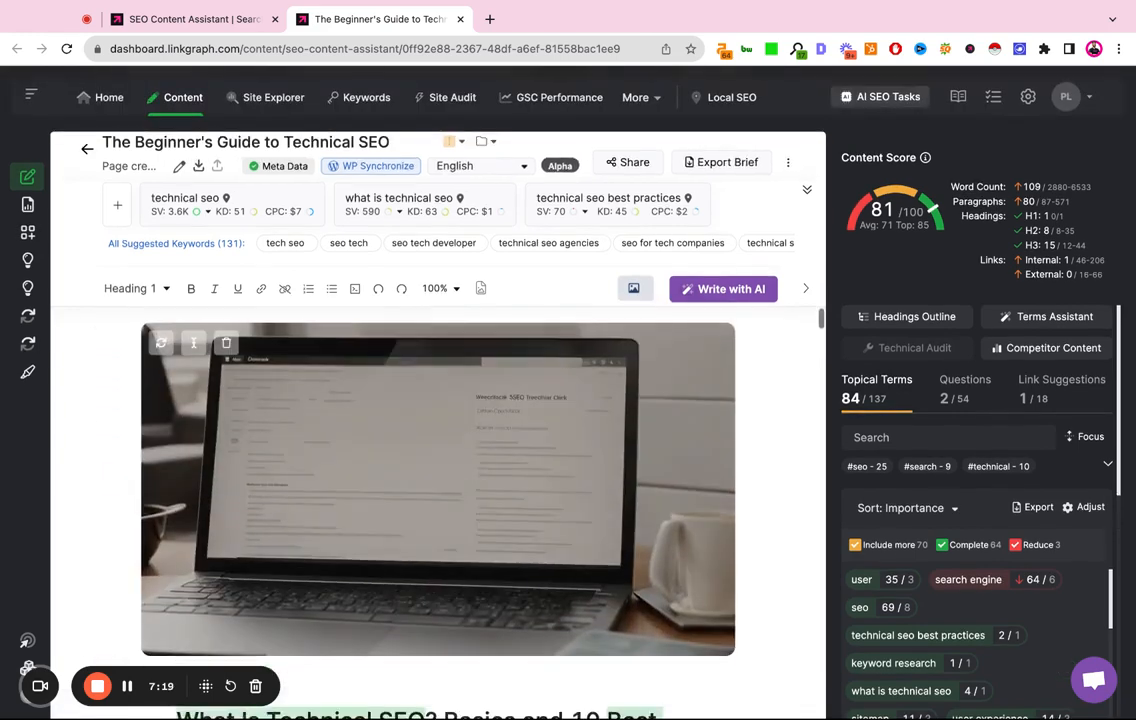
Set up a WordPress post for the searchatlasstg.wpengine site with status Publish and permalink beginners-guide-to-technical-seo
{"action": "scroll", "coordinate": [401, 187], "scroll_direction": "up", "scroll_amount": 1}
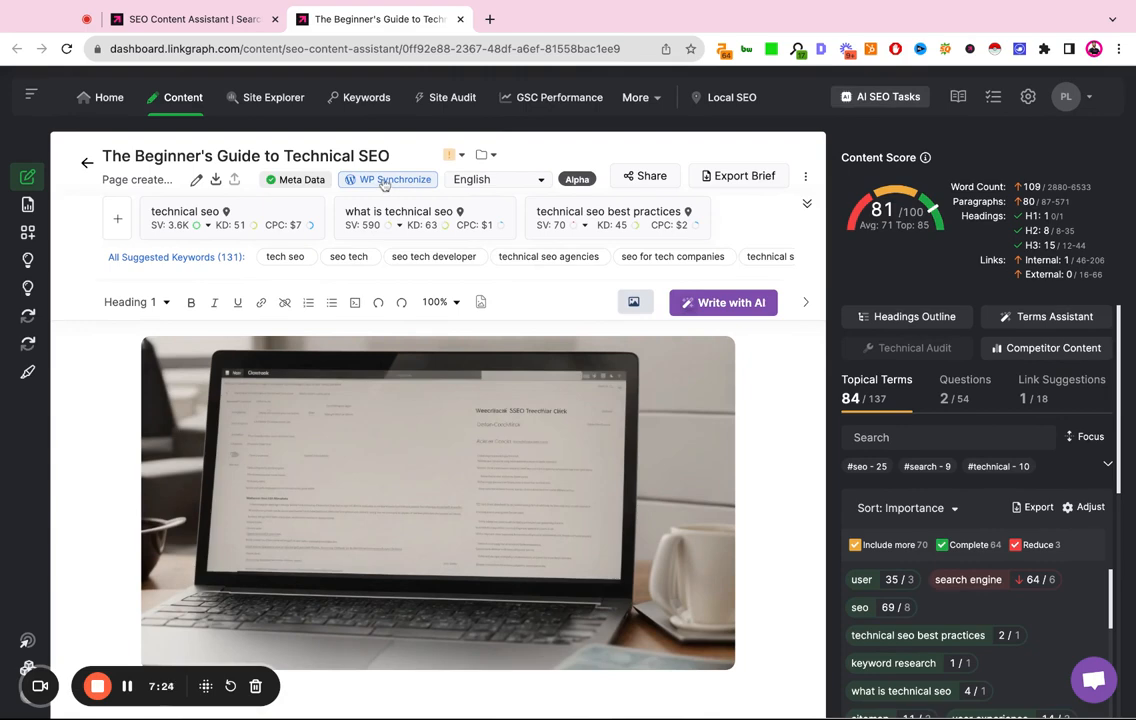
{"action": "left_click", "coordinate": [385, 184]}
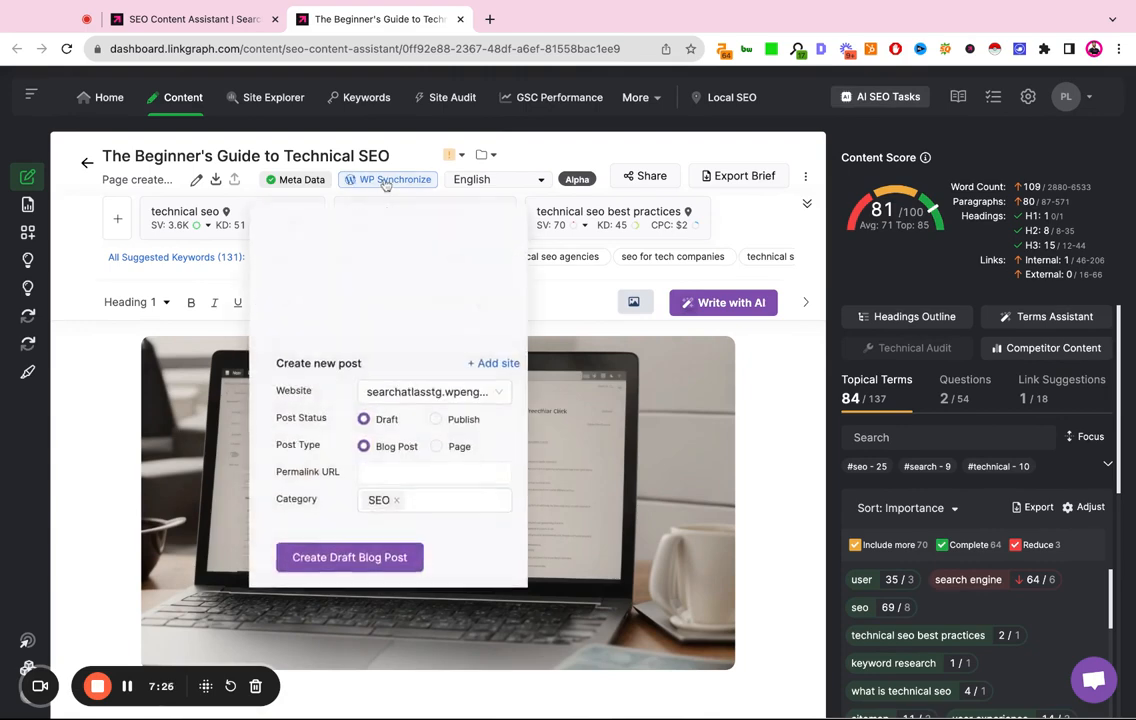
{"action": "left_click", "coordinate": [412, 393]}
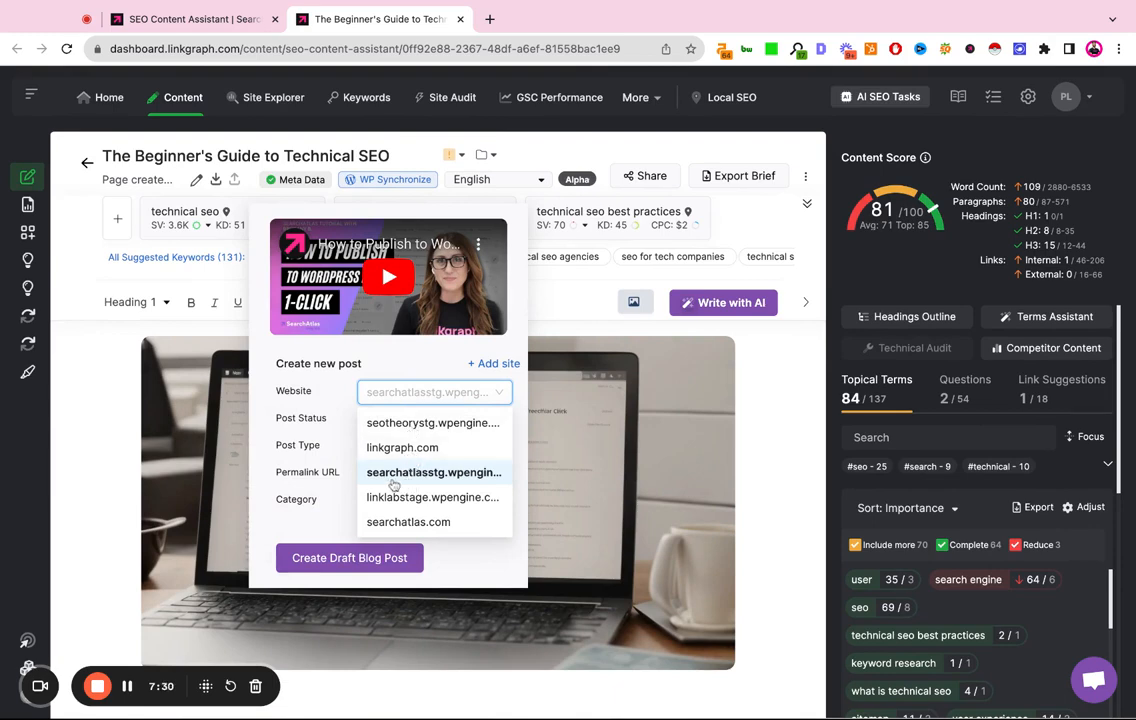
{"action": "left_click", "coordinate": [471, 474]}
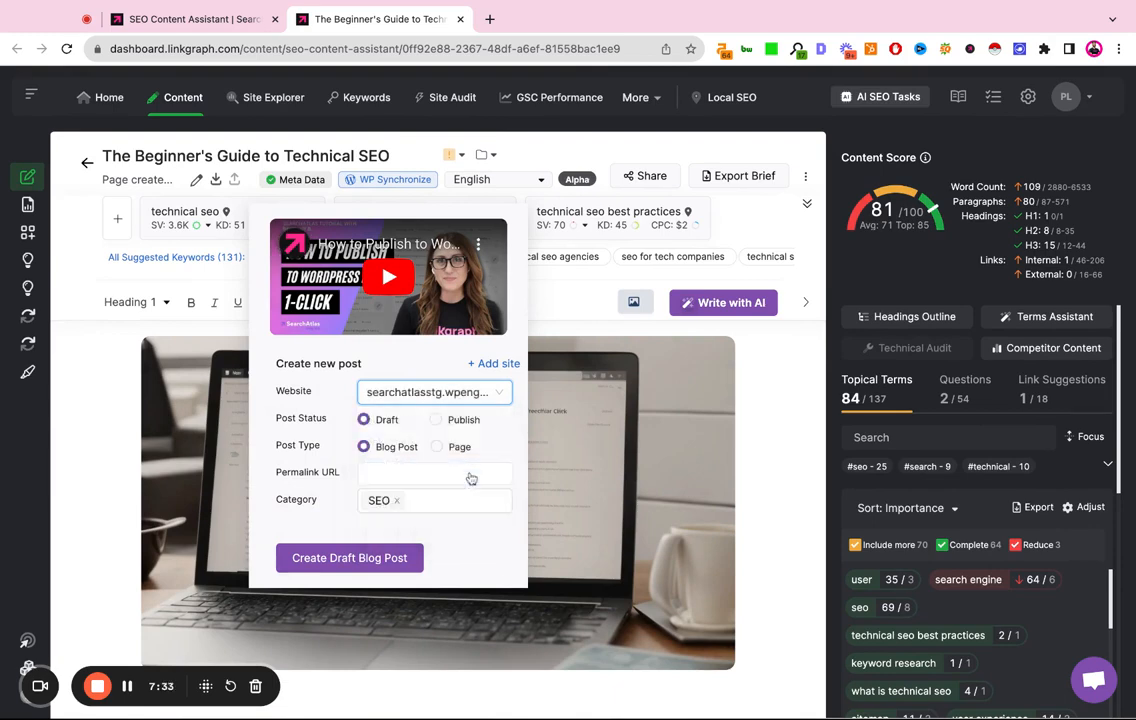
{"action": "left_click", "coordinate": [437, 422]}
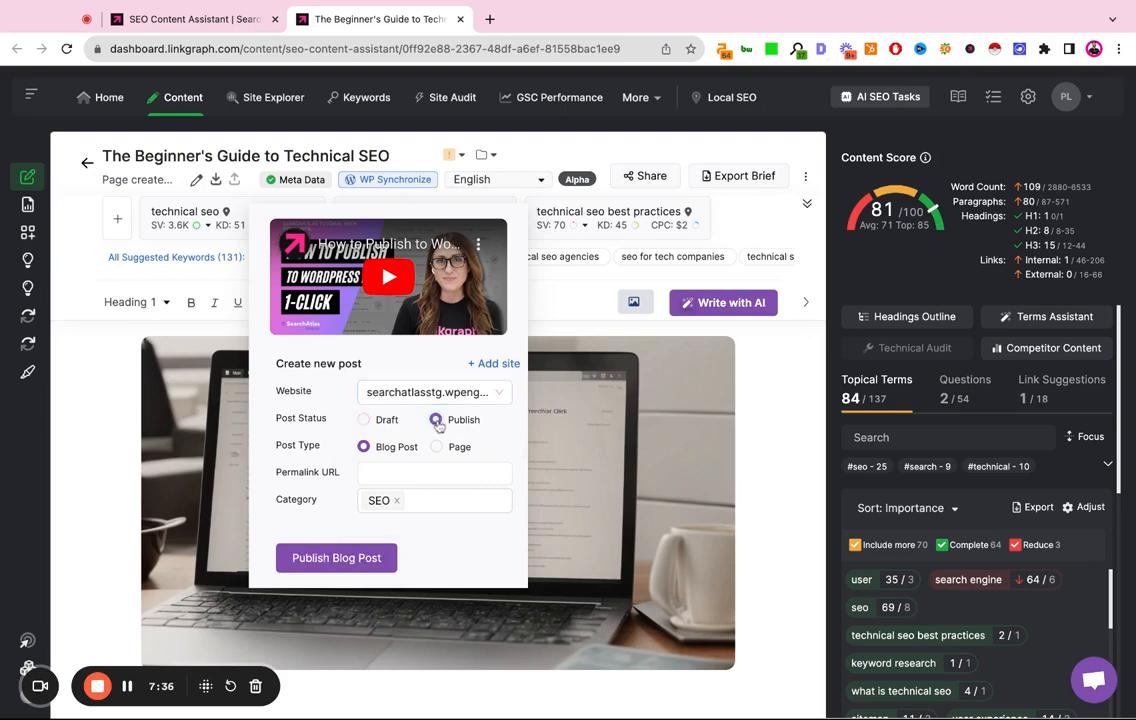
{"action": "left_click", "coordinate": [384, 480]}
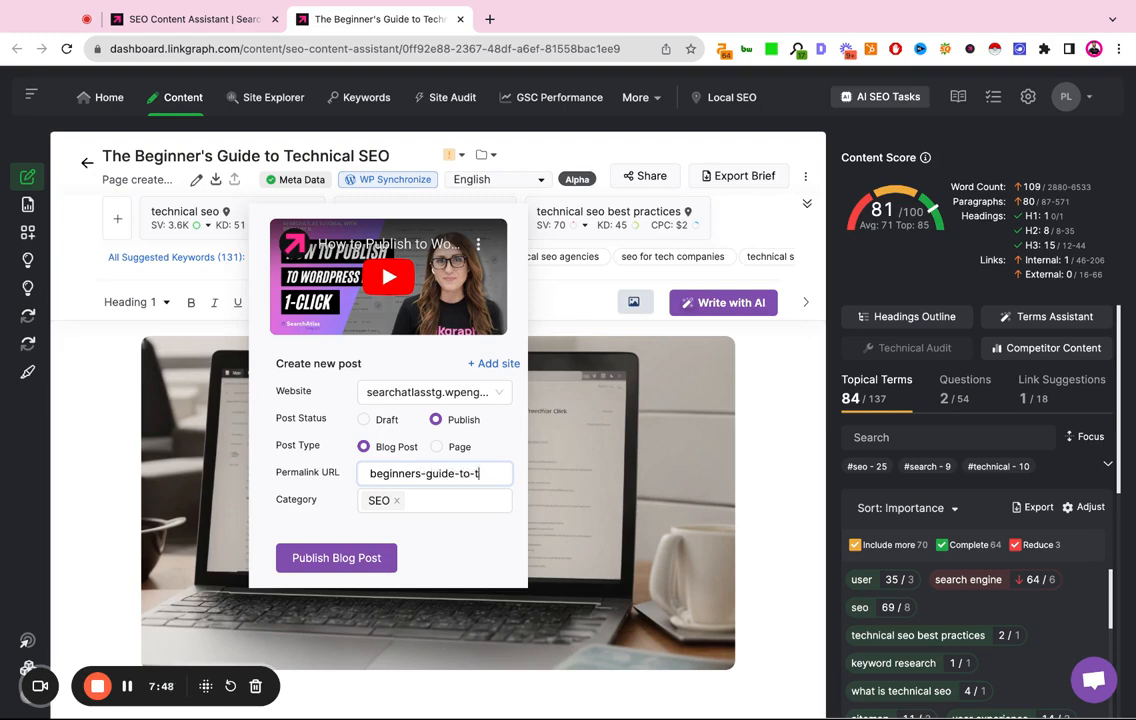
{"action": "type", "text": "nical-seo"}
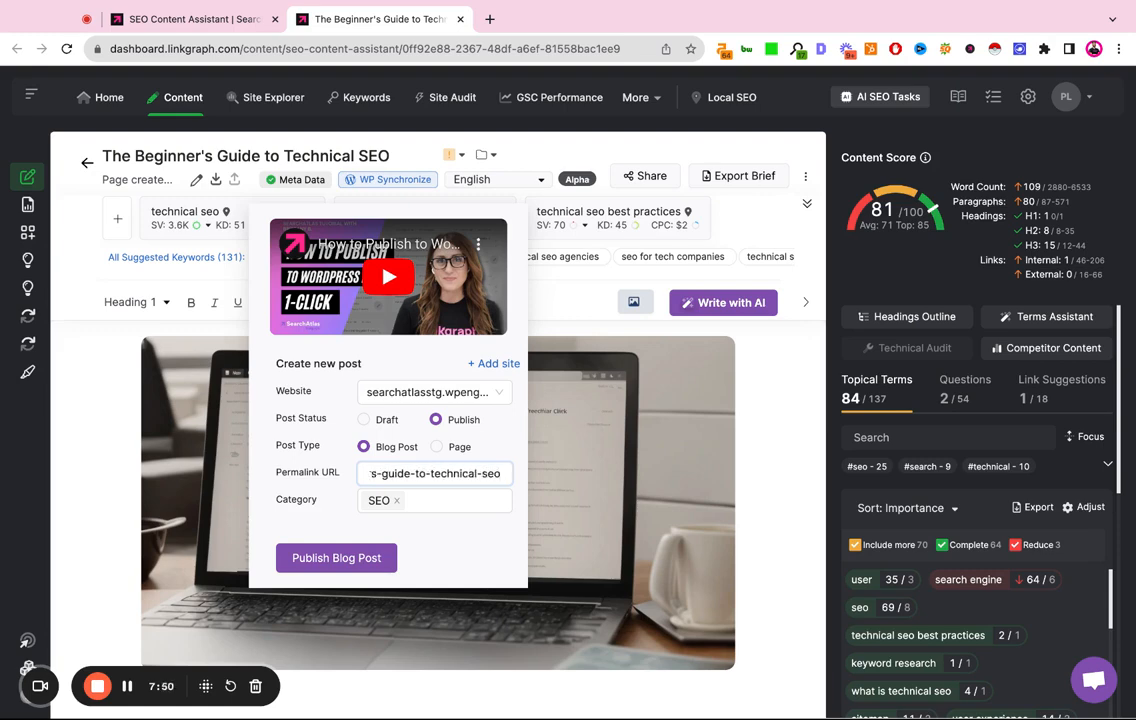
Add the categories Technical SEO and SEO Tools to the new WordPress post
{"action": "left_click", "coordinate": [413, 505]}
{"action": "left_click", "coordinate": [388, 505]}
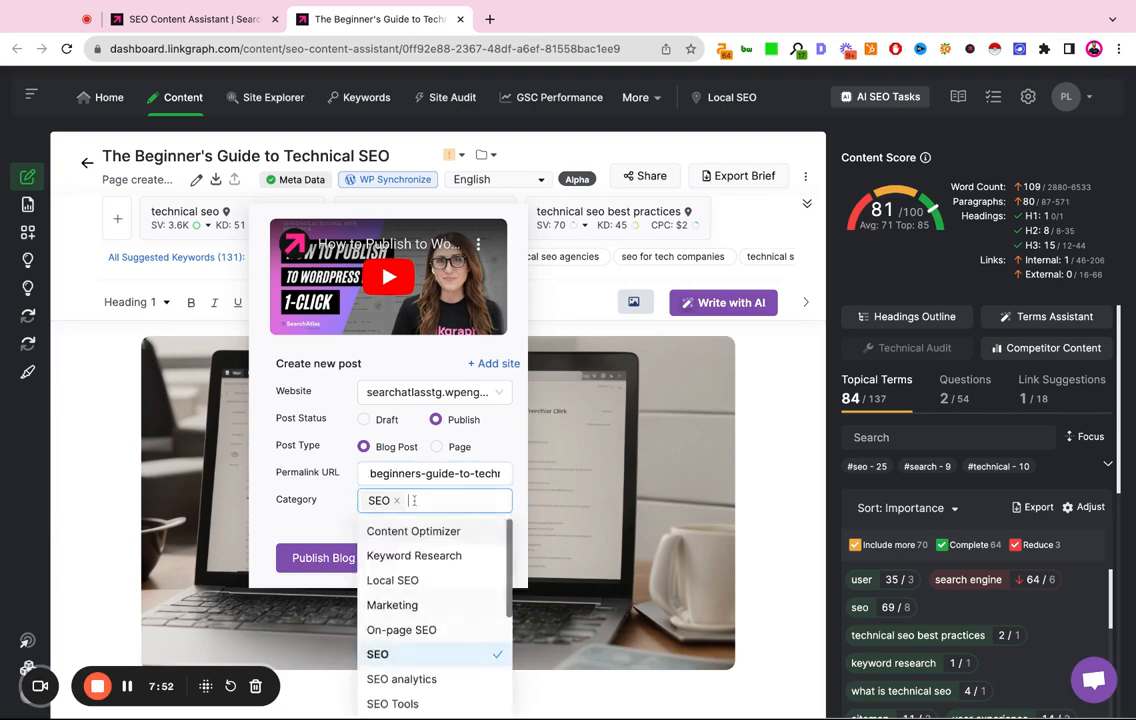
{"action": "scroll", "coordinate": [431, 568], "scroll_direction": "down", "scroll_amount": 2}
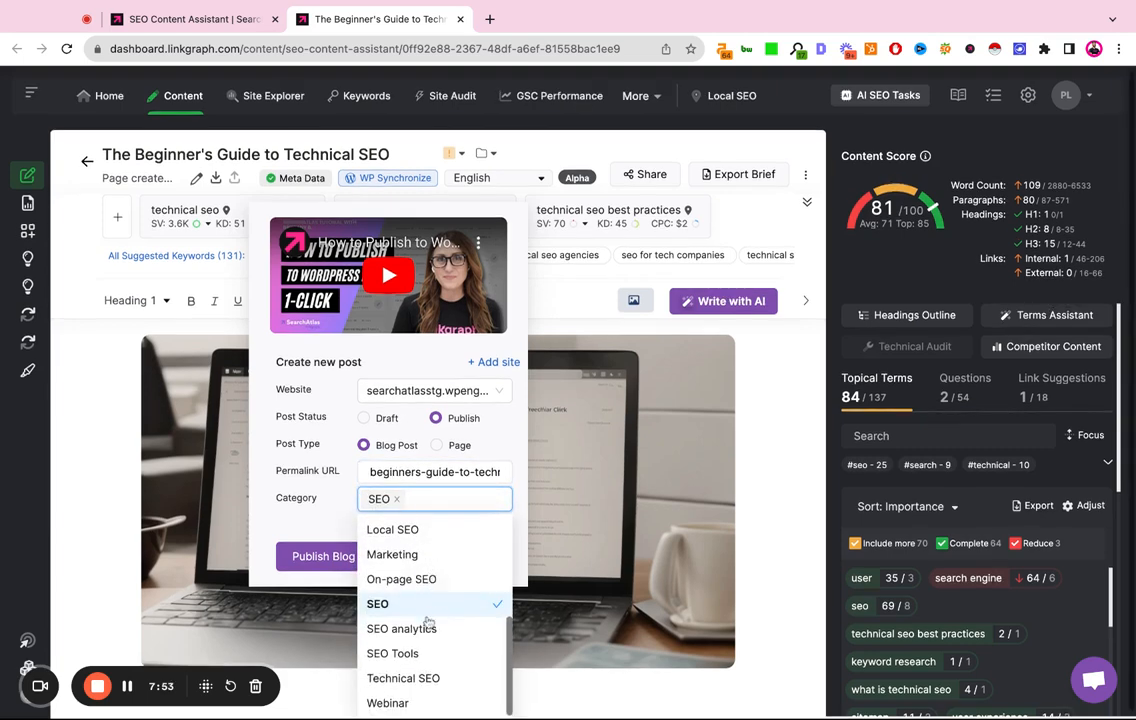
{"action": "left_click", "coordinate": [405, 678]}
{"action": "scroll", "coordinate": [435, 422], "scroll_direction": "up", "scroll_amount": 2}
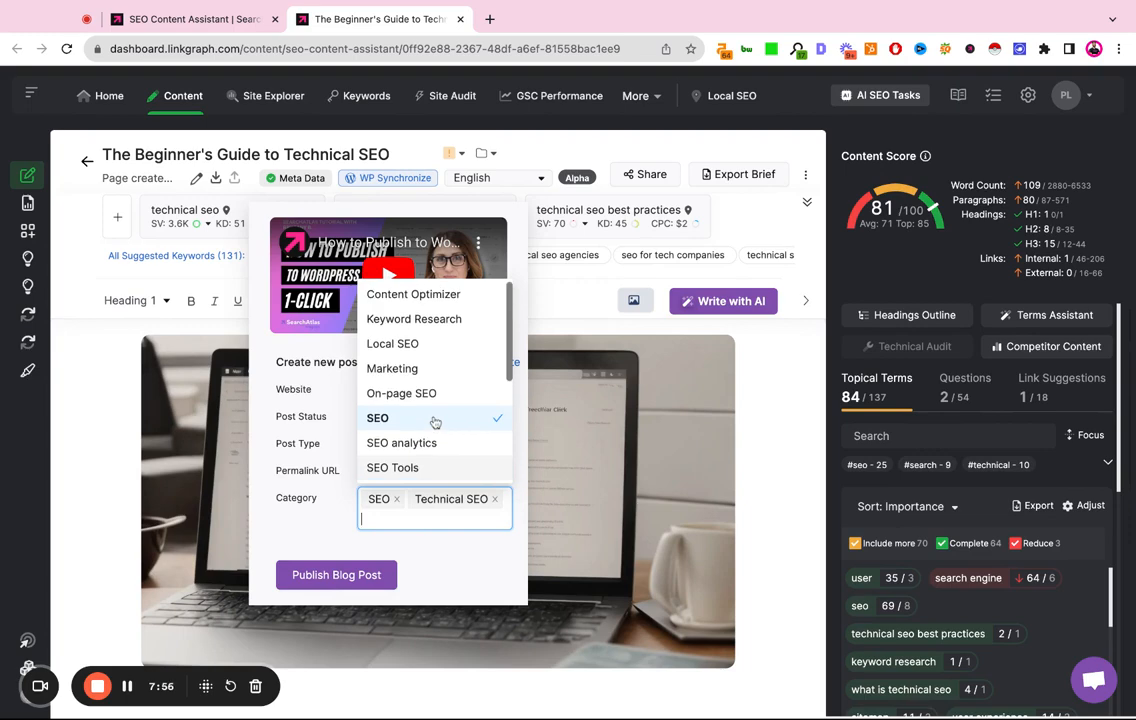
{"action": "scroll", "coordinate": [435, 422], "scroll_direction": "down", "scroll_amount": 2}
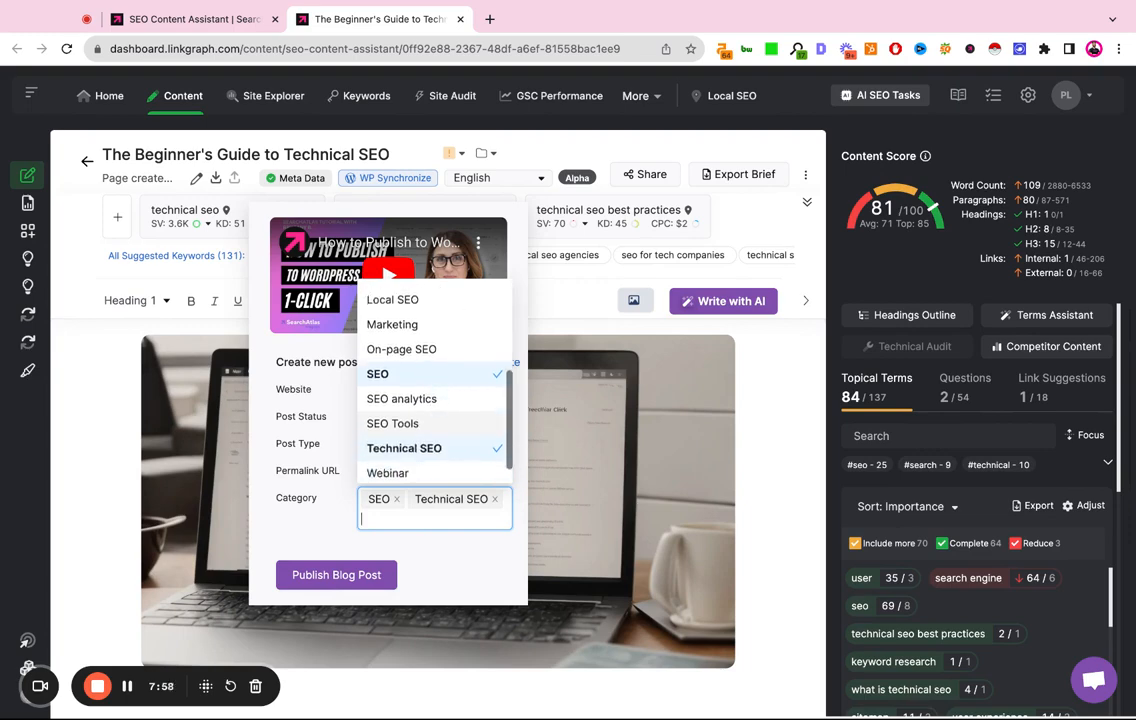
{"action": "left_click", "coordinate": [435, 423]}
{"action": "left_click", "coordinate": [469, 558]}
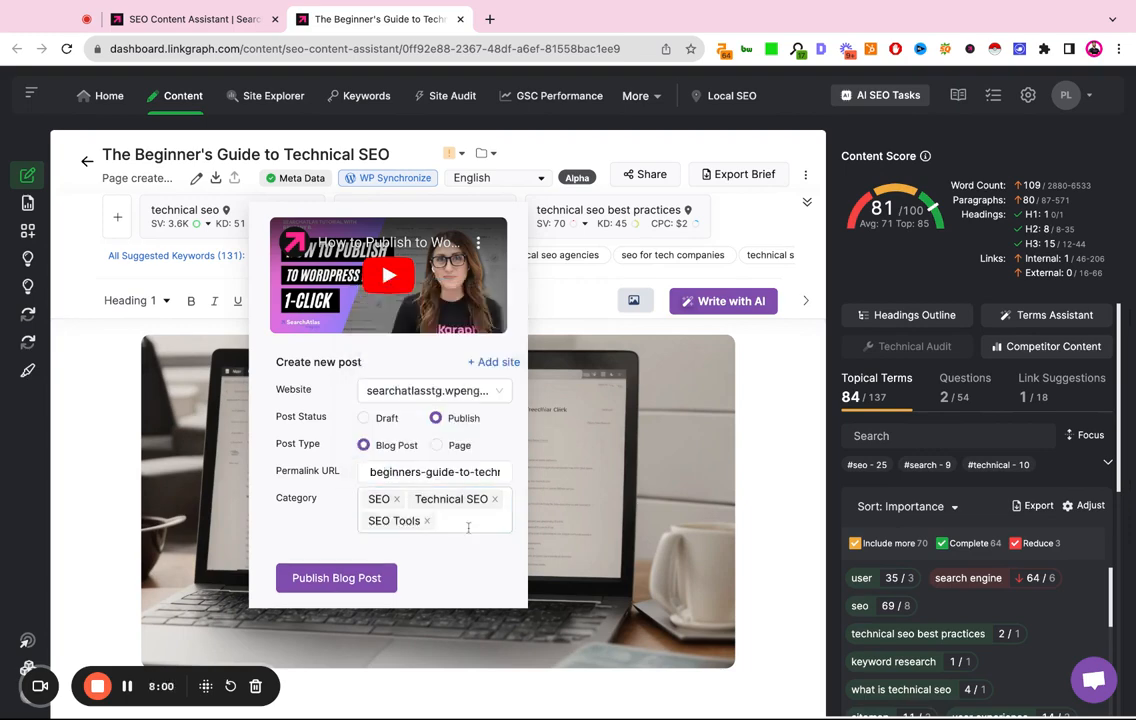
Recheck the category and target website settings, and publish the blog post to WordPress
{"action": "double_click", "coordinate": [278, 497]}
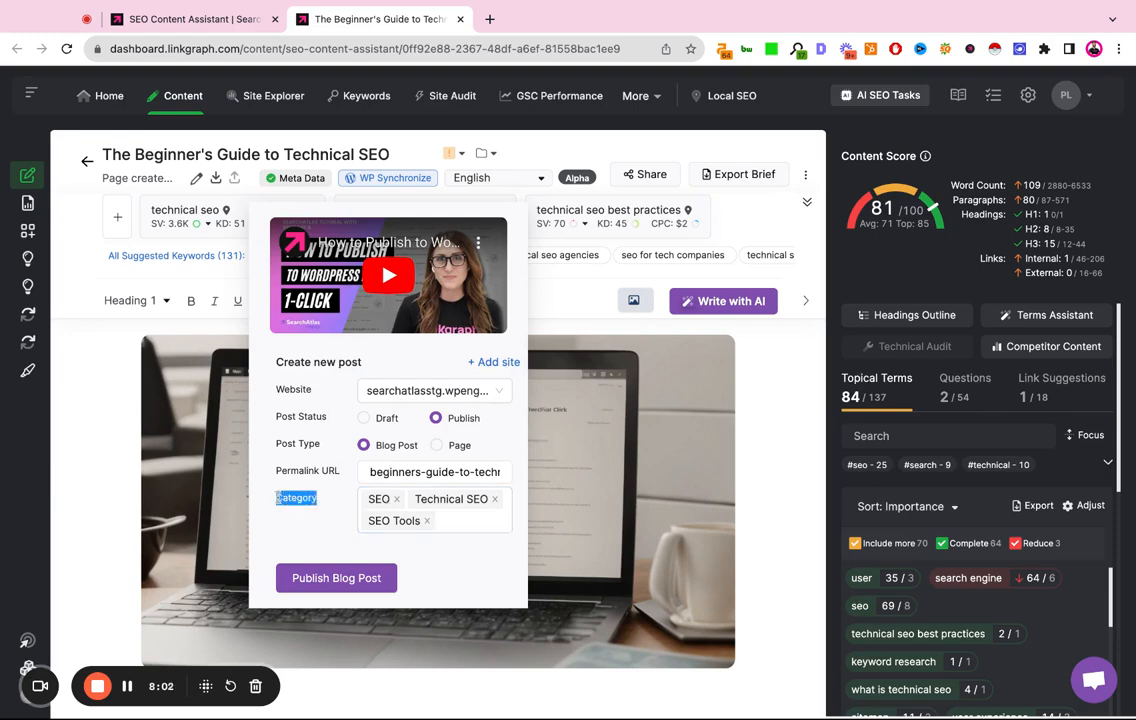
{"action": "left_click", "coordinate": [432, 392]}
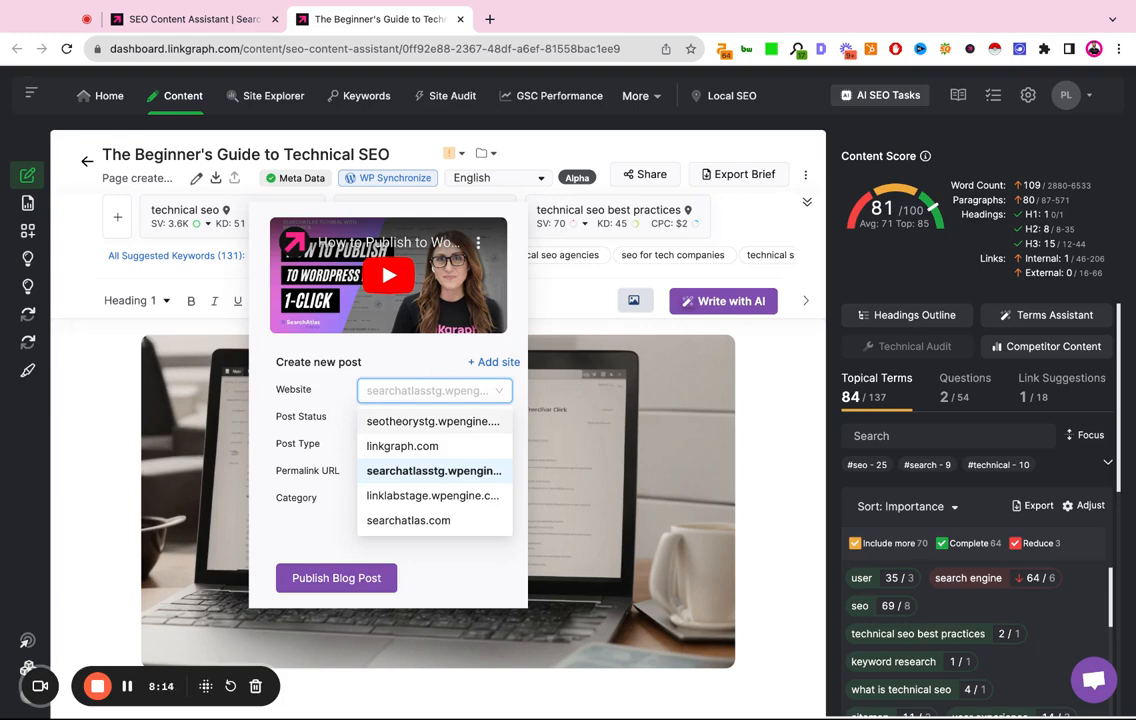
{"action": "left_click", "coordinate": [385, 362]}
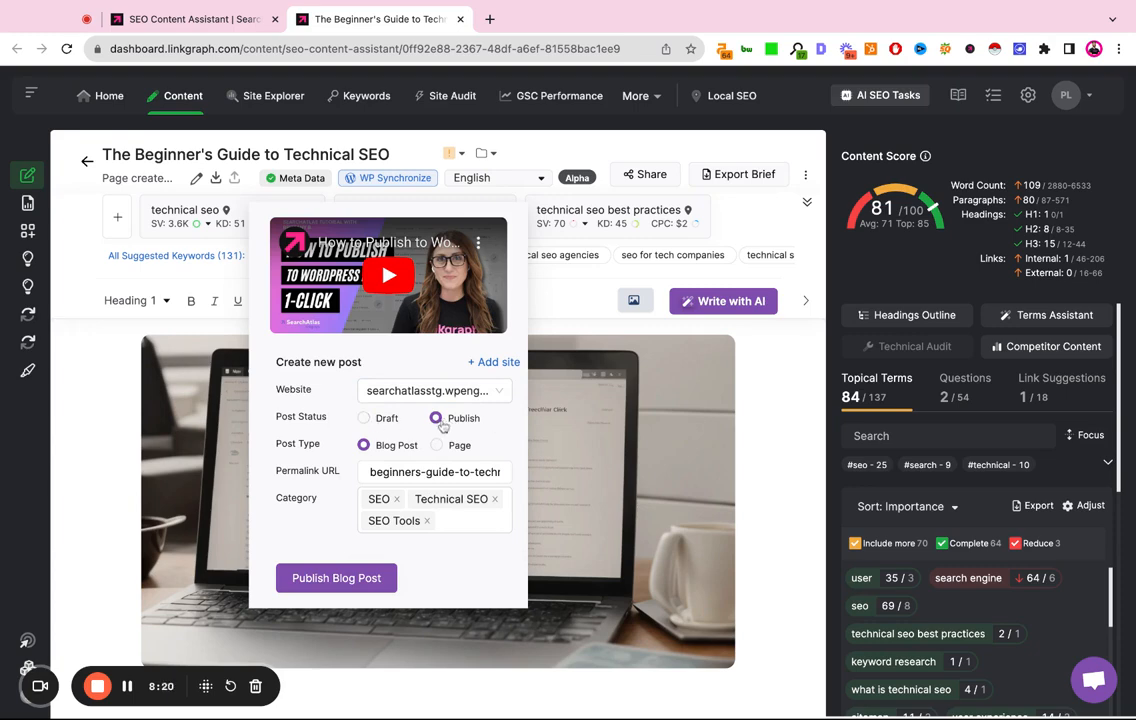
{"action": "left_click", "coordinate": [326, 580]}
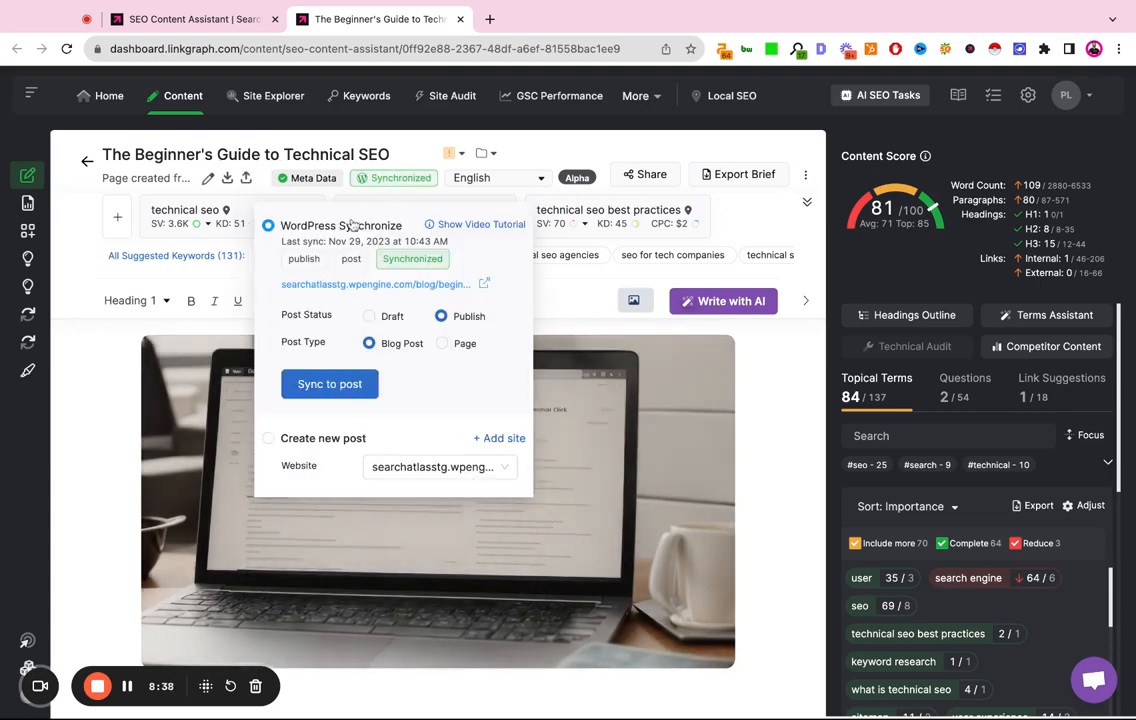
Open the published post on the staging site and check its title, featured image, table of contents and introduction
{"action": "left_click", "coordinate": [325, 287]}
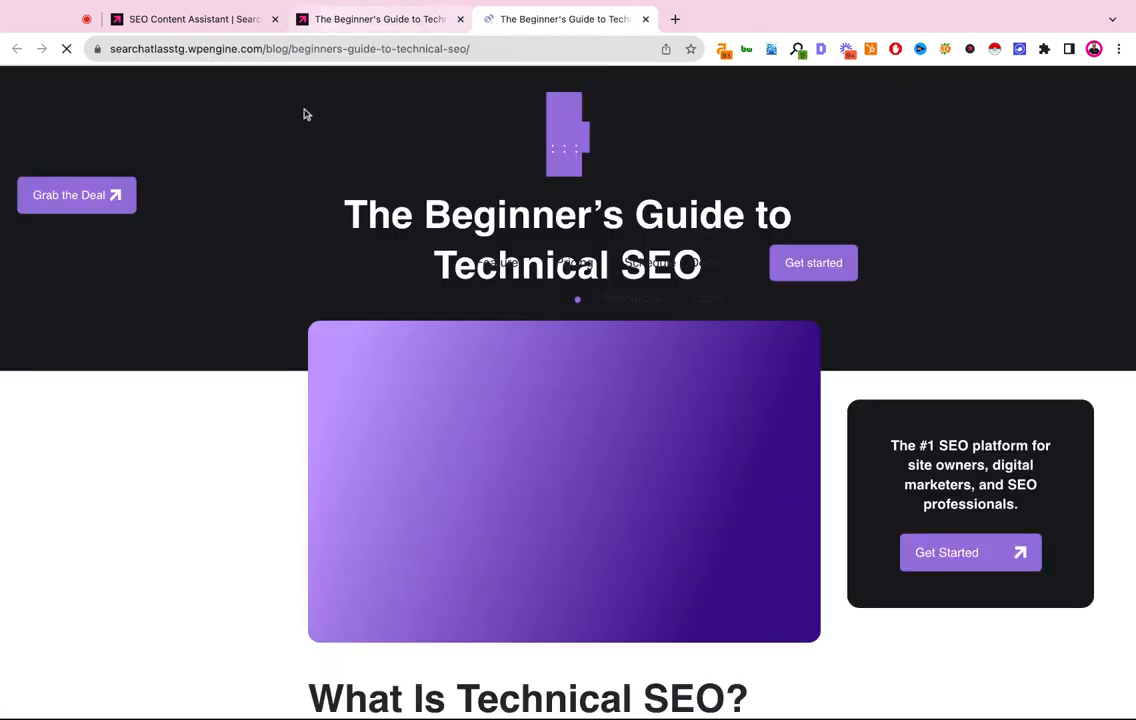
{"action": "left_click", "coordinate": [378, 20]}
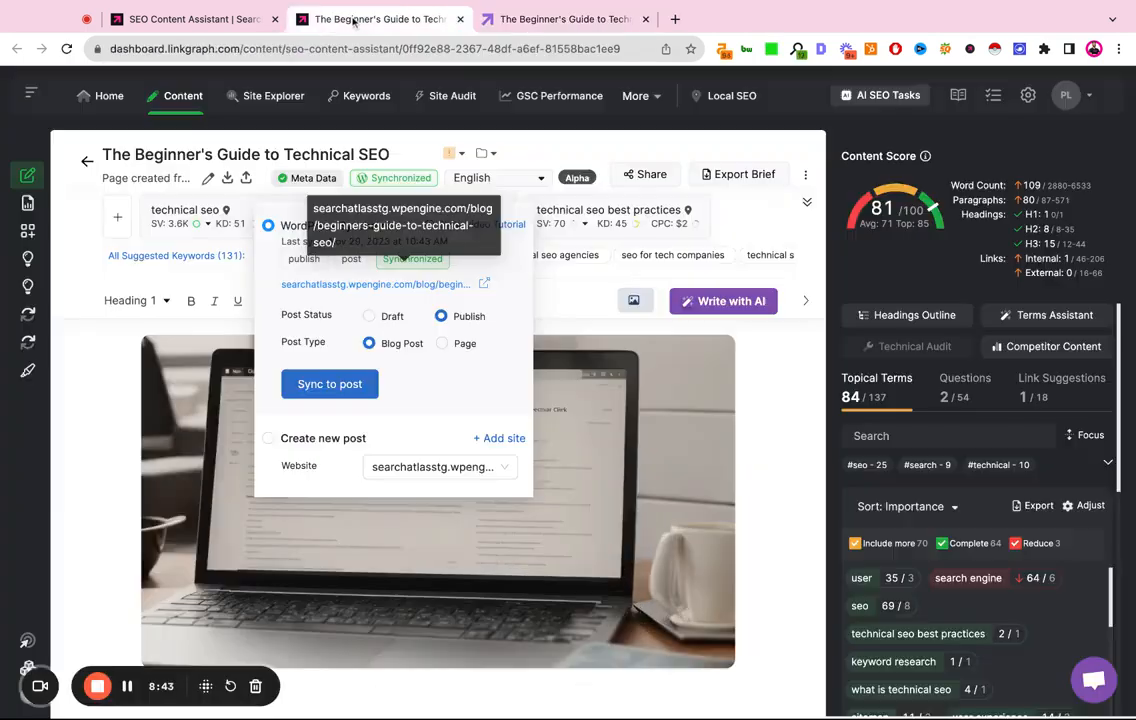
{"action": "left_click", "coordinate": [573, 20]}
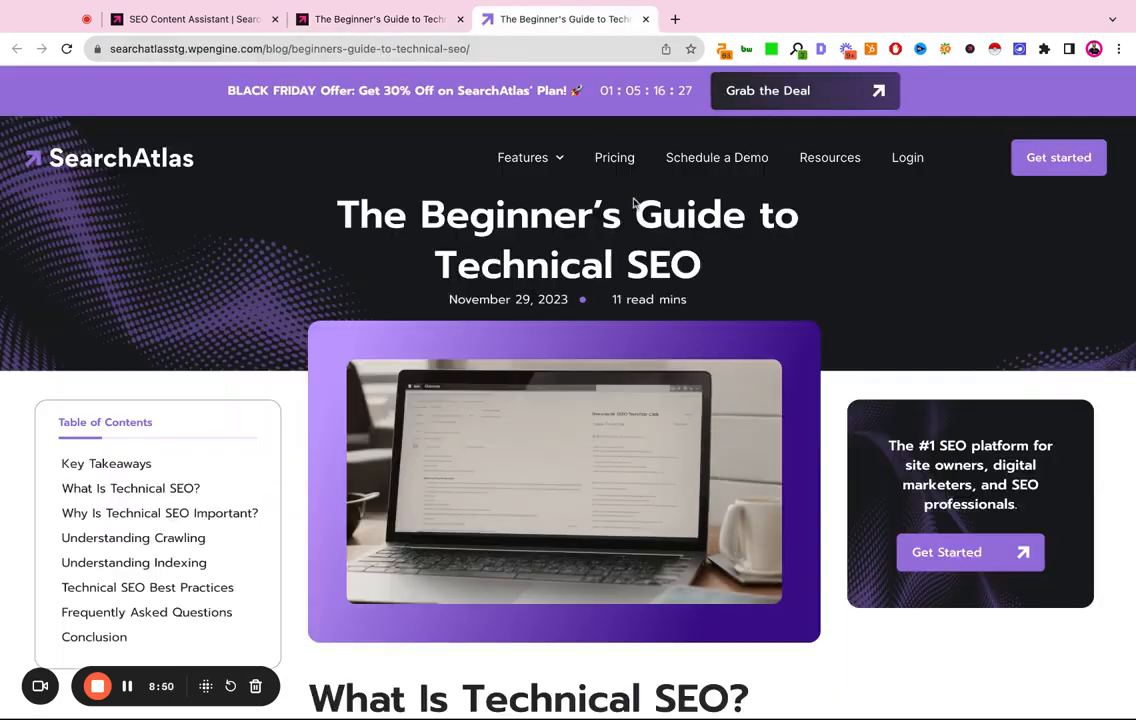
{"action": "scroll", "coordinate": [843, 282], "scroll_direction": "down", "scroll_amount": 6}
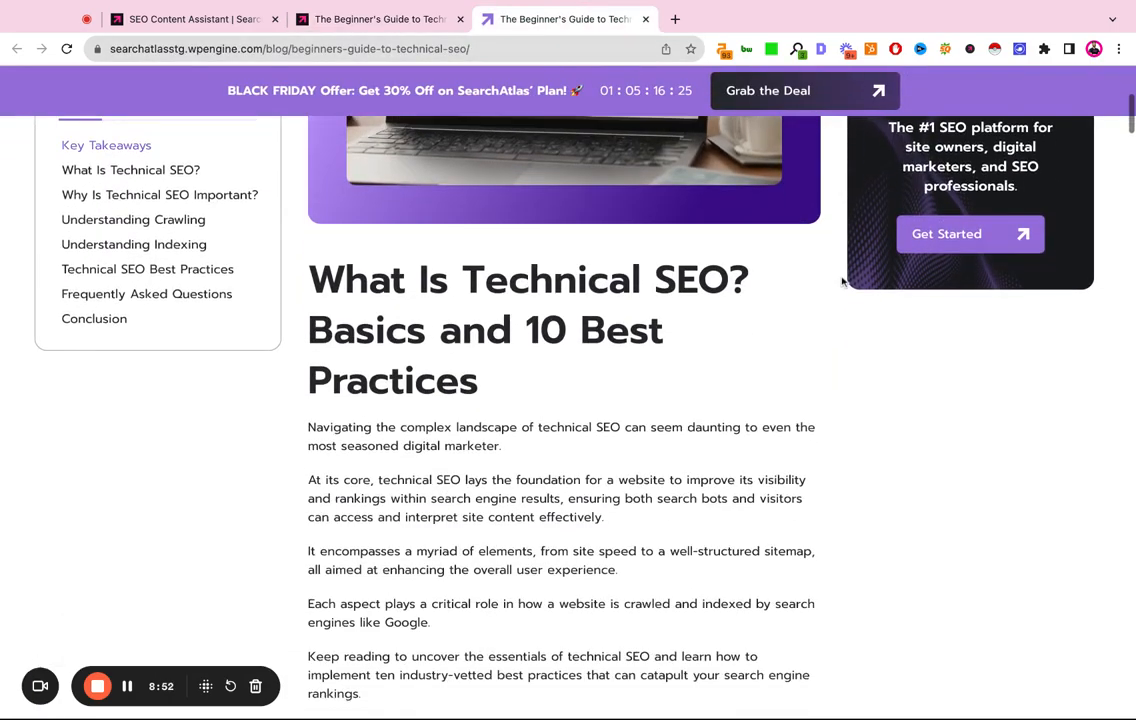
{"action": "scroll", "coordinate": [564, 400], "scroll_direction": "down", "scroll_amount": 1}
{"action": "scroll", "coordinate": [564, 400], "scroll_direction": "up", "scroll_amount": 7}
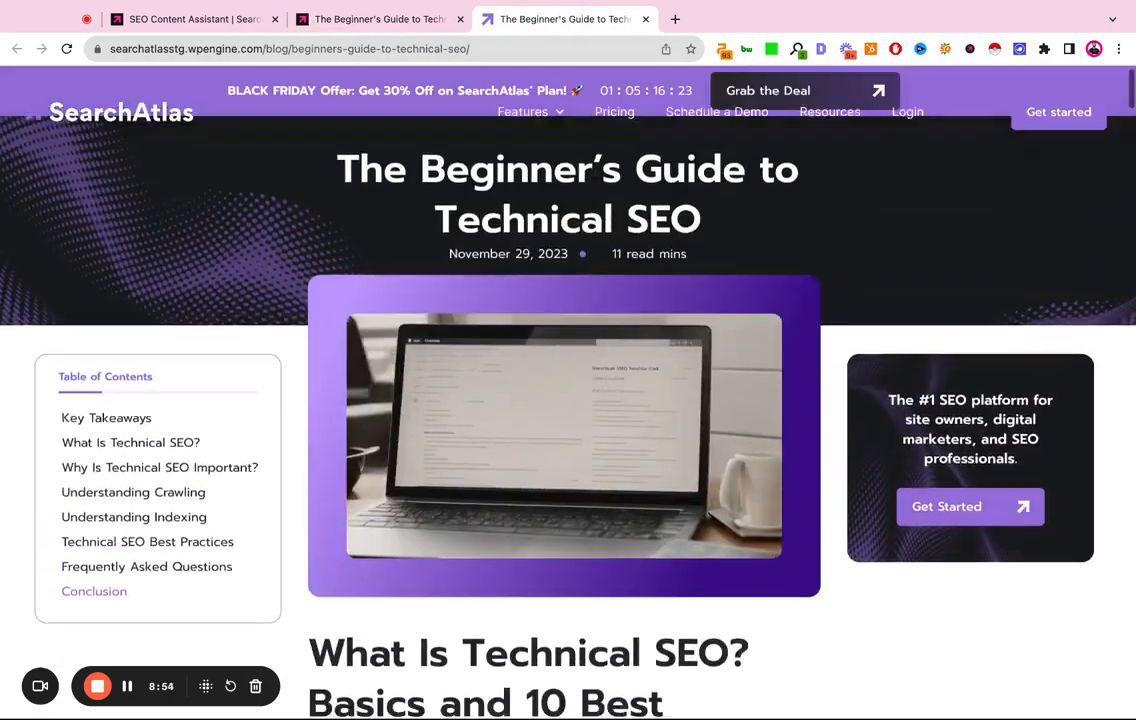
Review the published post's body from the introduction to the end, checking its headings, images, lists and tables
{"action": "scroll", "coordinate": [564, 400], "scroll_direction": "down", "scroll_amount": 2}
{"action": "scroll", "coordinate": [564, 400], "scroll_direction": "down", "scroll_amount": 1}
{"action": "scroll", "coordinate": [564, 400], "scroll_direction": "down", "scroll_amount": 1}
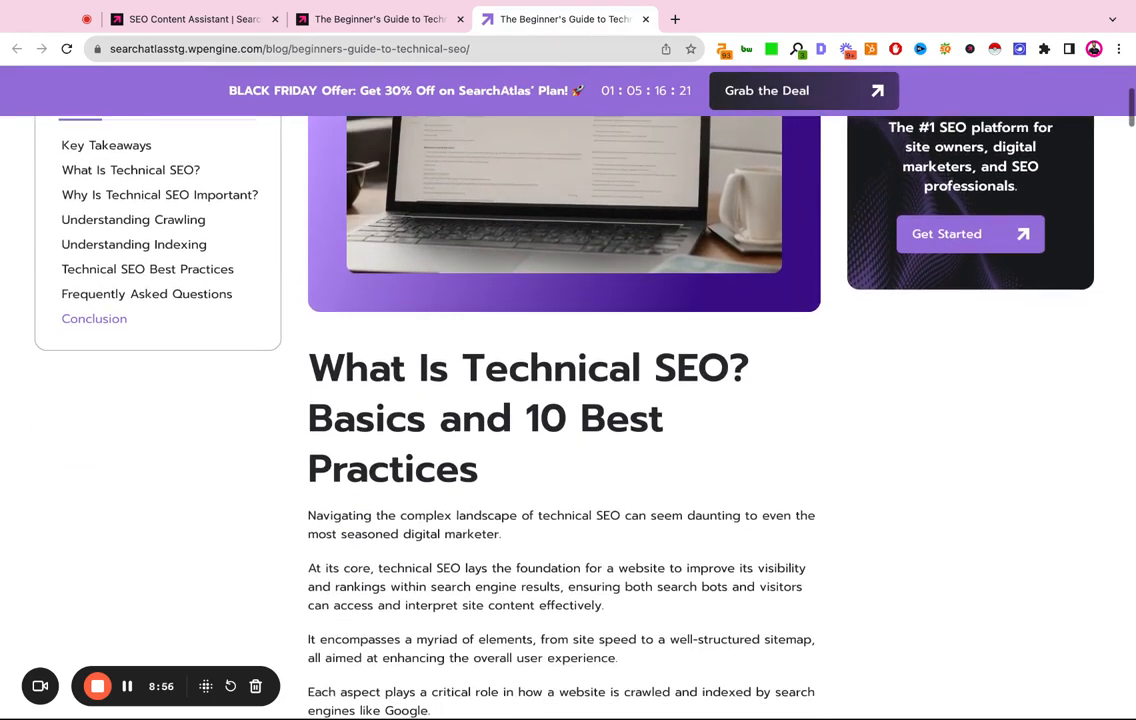
{"action": "scroll", "coordinate": [564, 400], "scroll_direction": "down", "scroll_amount": 5}
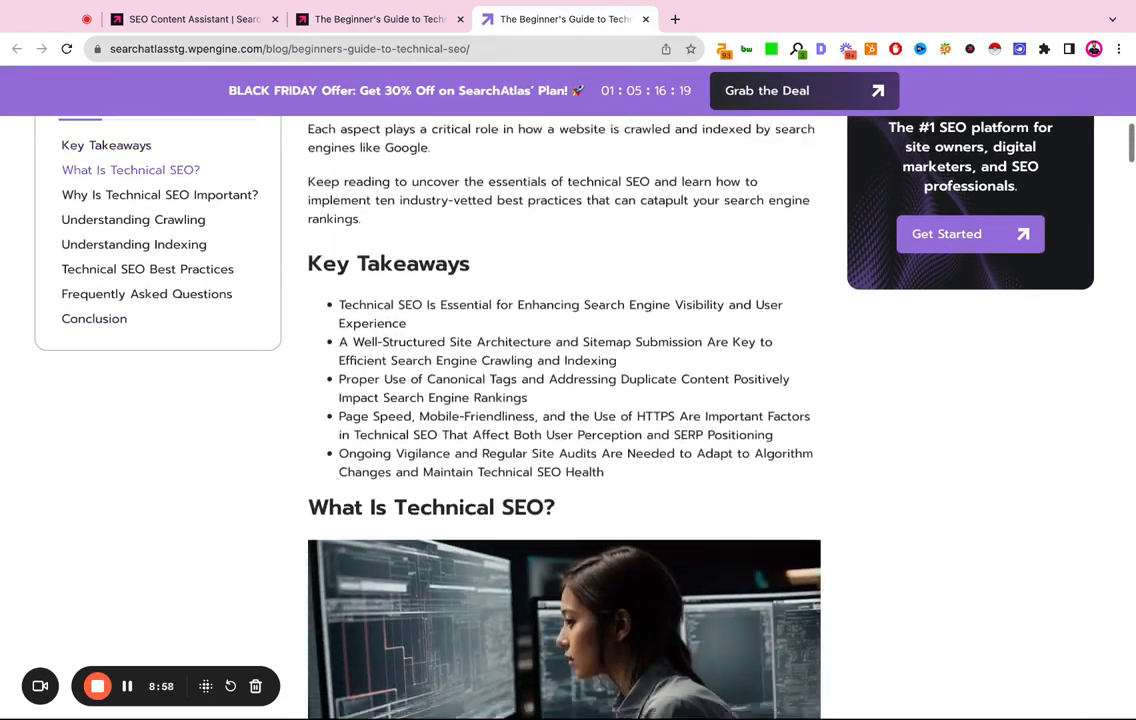
{"action": "scroll", "coordinate": [564, 400], "scroll_direction": "down", "scroll_amount": 2}
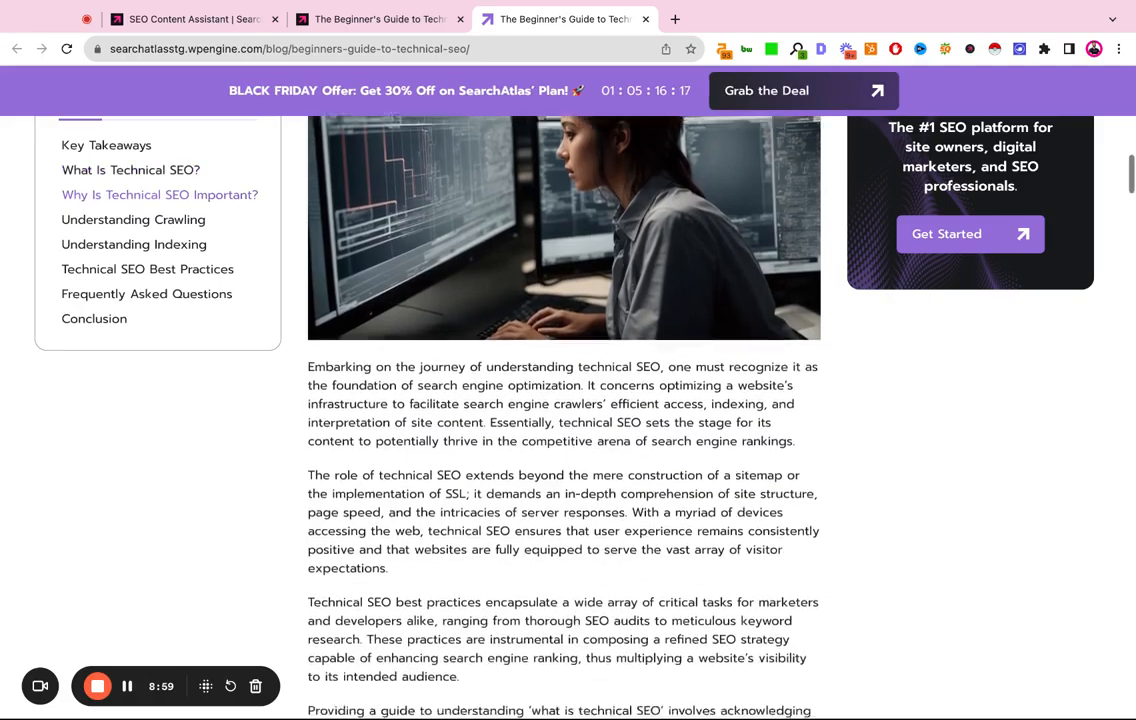
{"action": "scroll", "coordinate": [564, 400], "scroll_direction": "down", "scroll_amount": 14}
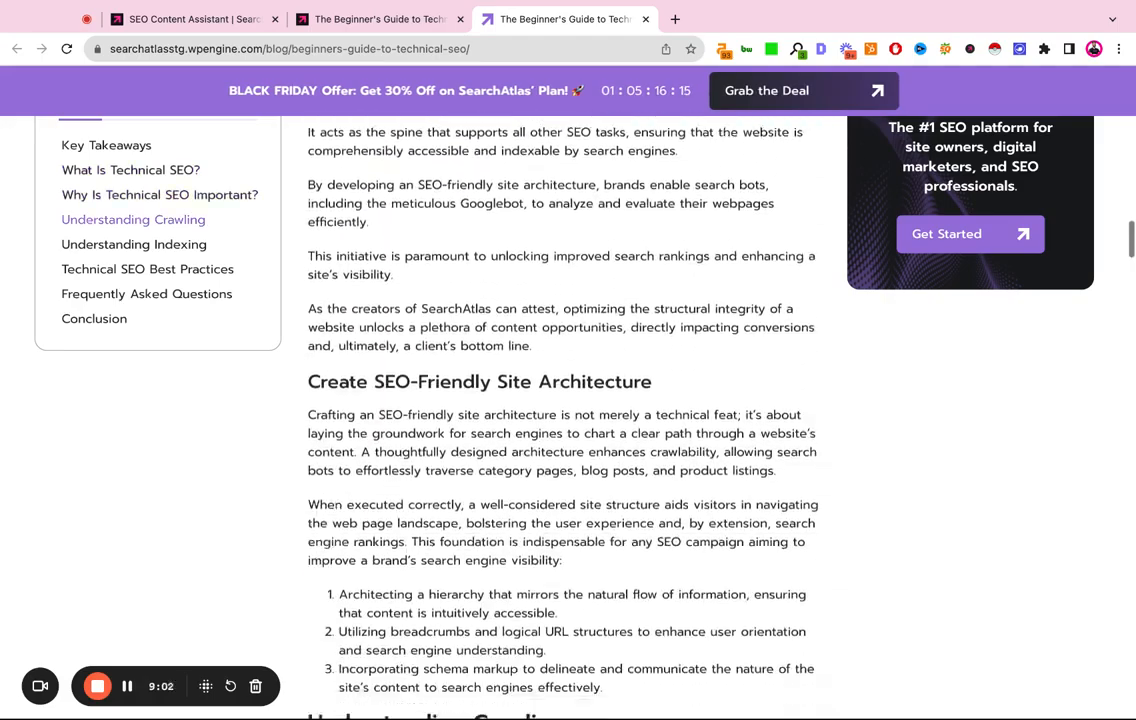
{"action": "scroll", "coordinate": [564, 400], "scroll_direction": "down", "scroll_amount": 7}
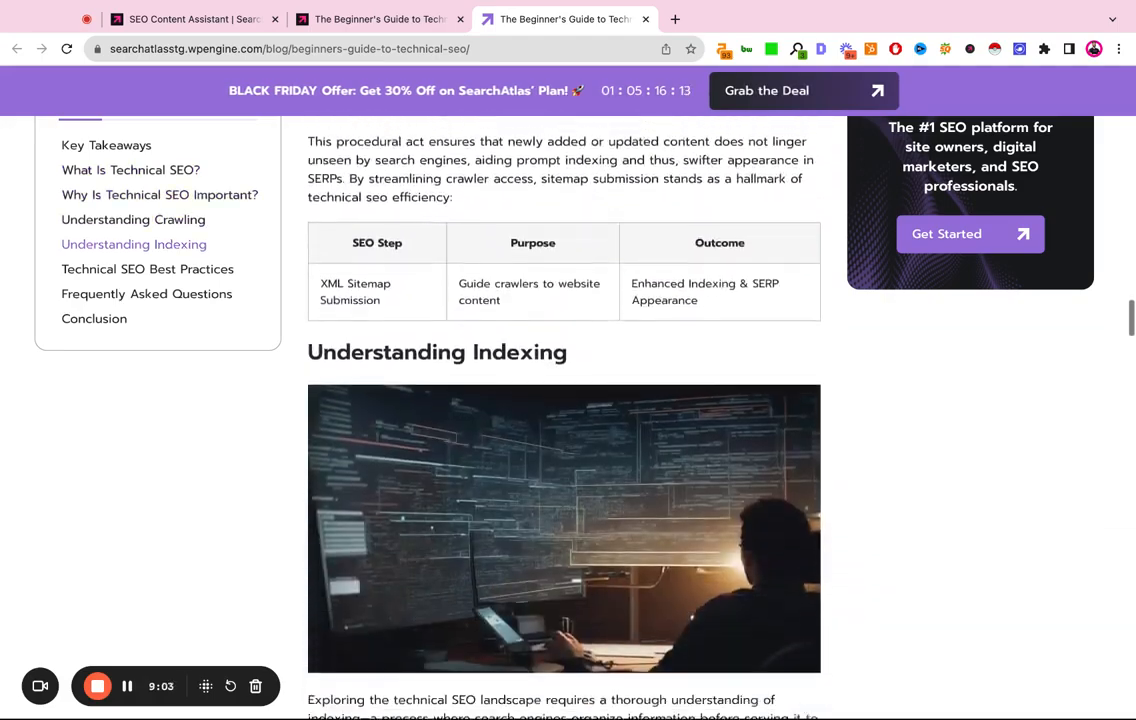
{"action": "scroll", "coordinate": [564, 400], "scroll_direction": "down", "scroll_amount": 18}
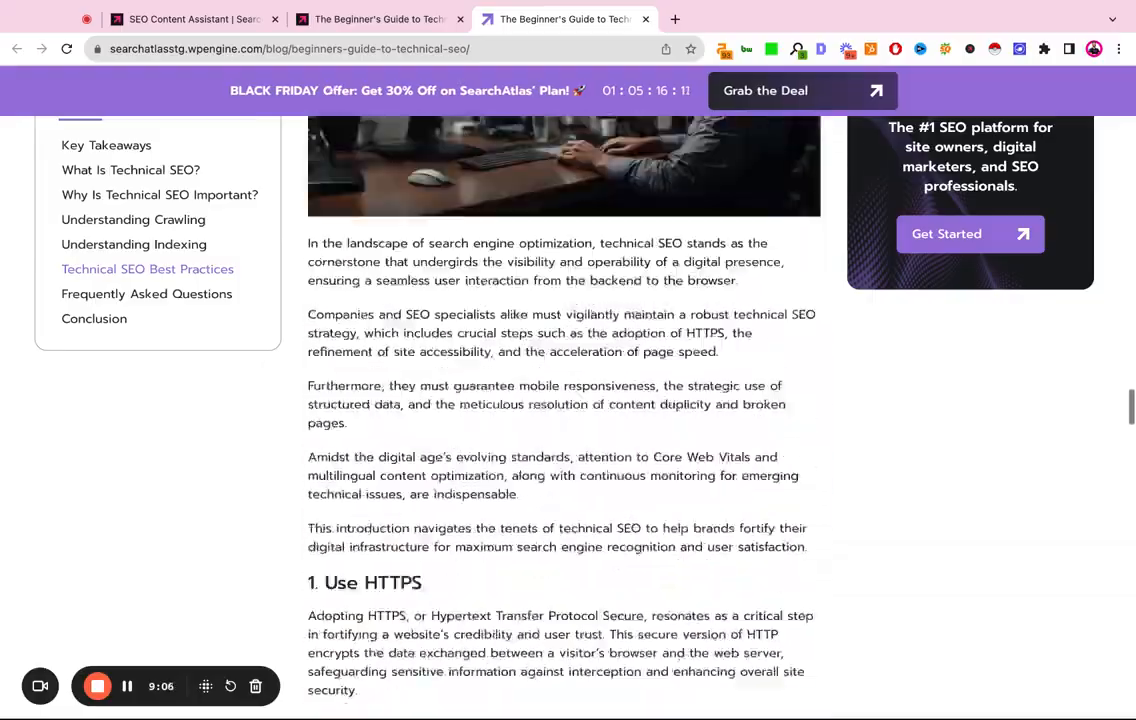
{"action": "scroll", "coordinate": [564, 400], "scroll_direction": "down", "scroll_amount": 20}
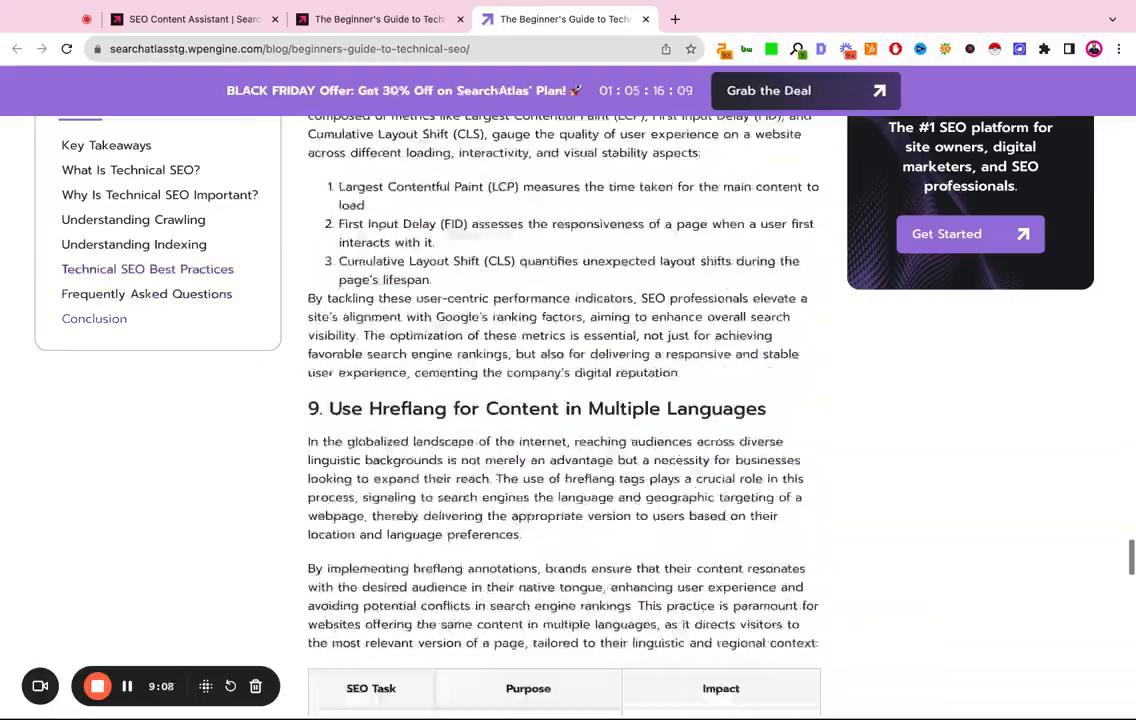
{"action": "scroll", "coordinate": [564, 400], "scroll_direction": "down", "scroll_amount": 20}
{"action": "scroll", "coordinate": [564, 400], "scroll_direction": "up", "scroll_amount": 20}
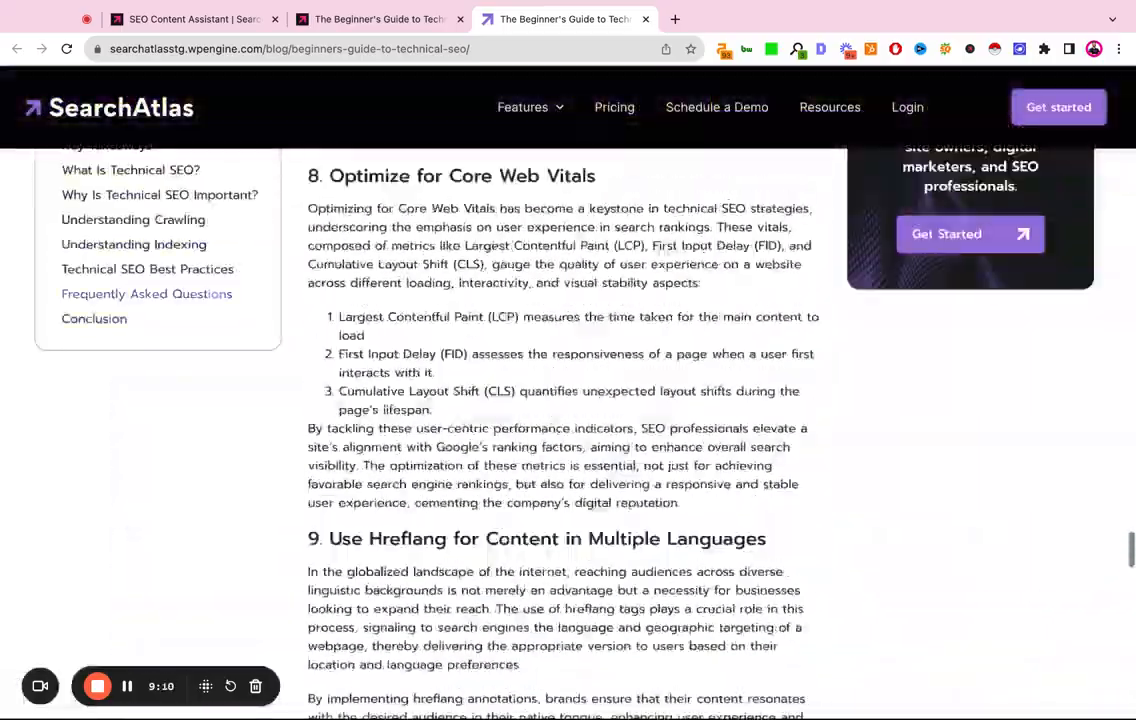
{"action": "scroll", "coordinate": [564, 400], "scroll_direction": "up", "scroll_amount": 20}
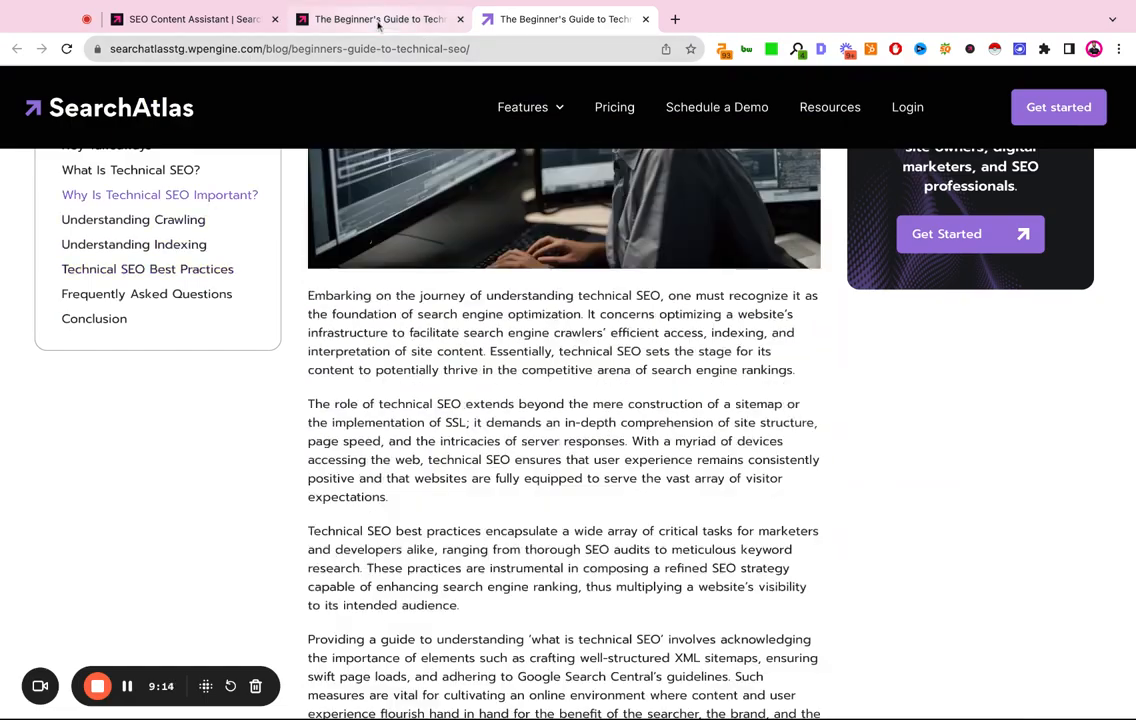
Return to the article in the SEO Content Assistant and close its WordPress synchronization settings
{"action": "left_click", "coordinate": [379, 20]}
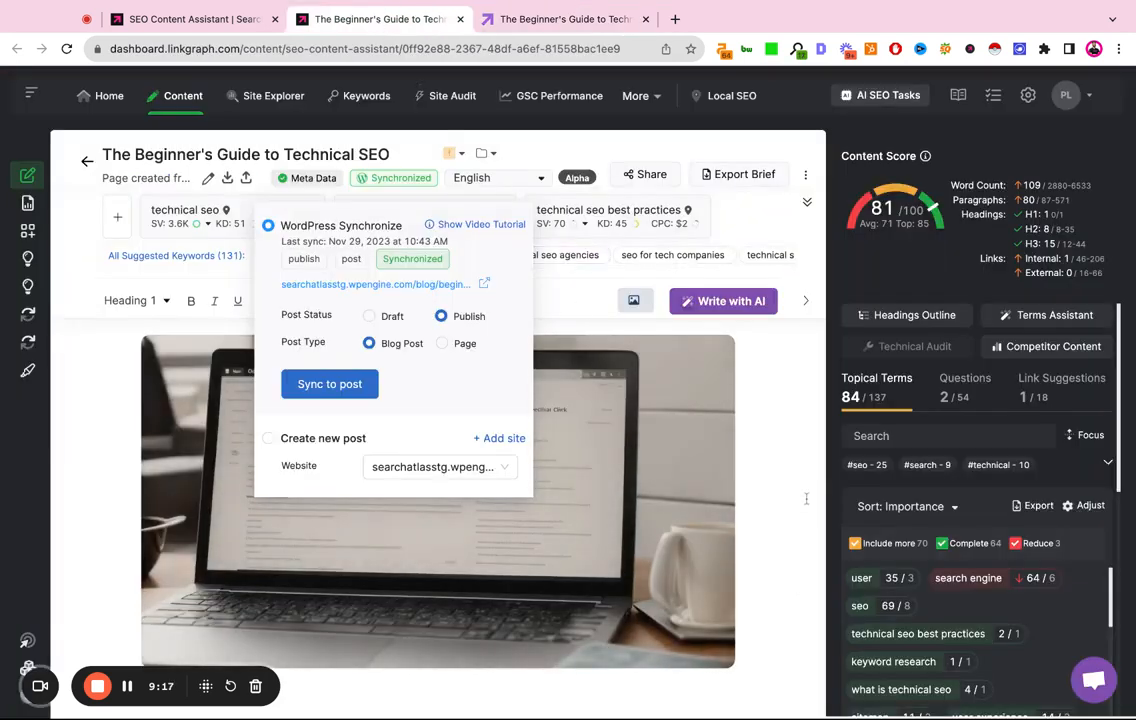
{"action": "left_click", "coordinate": [803, 484]}
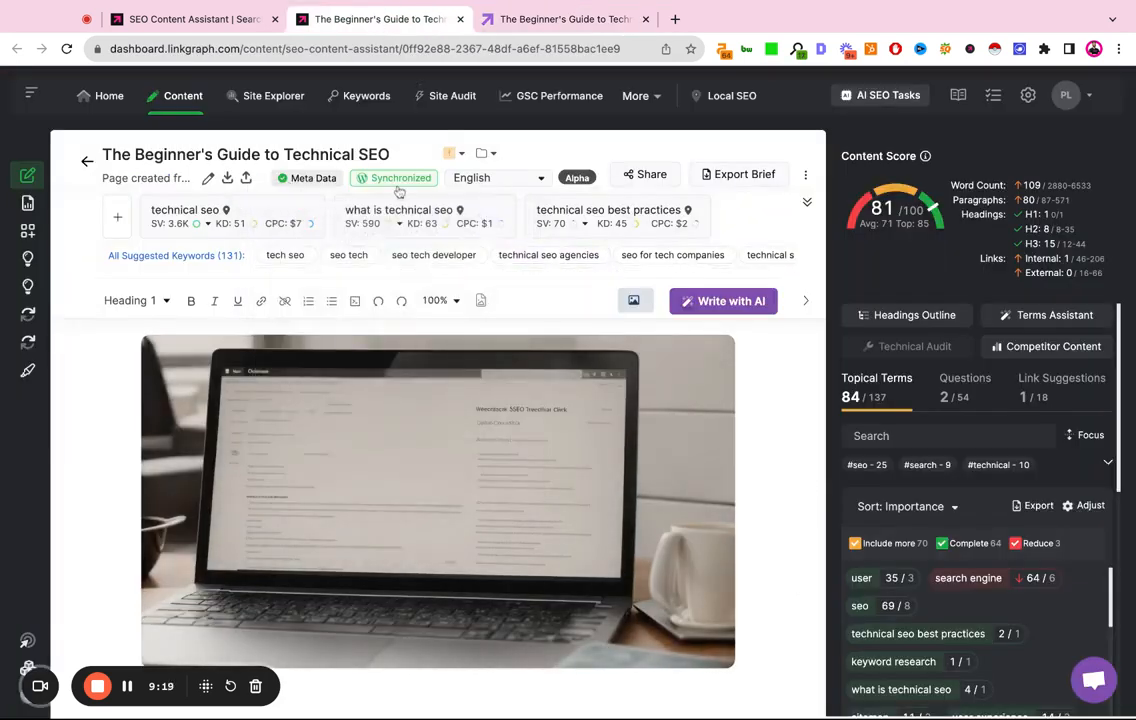